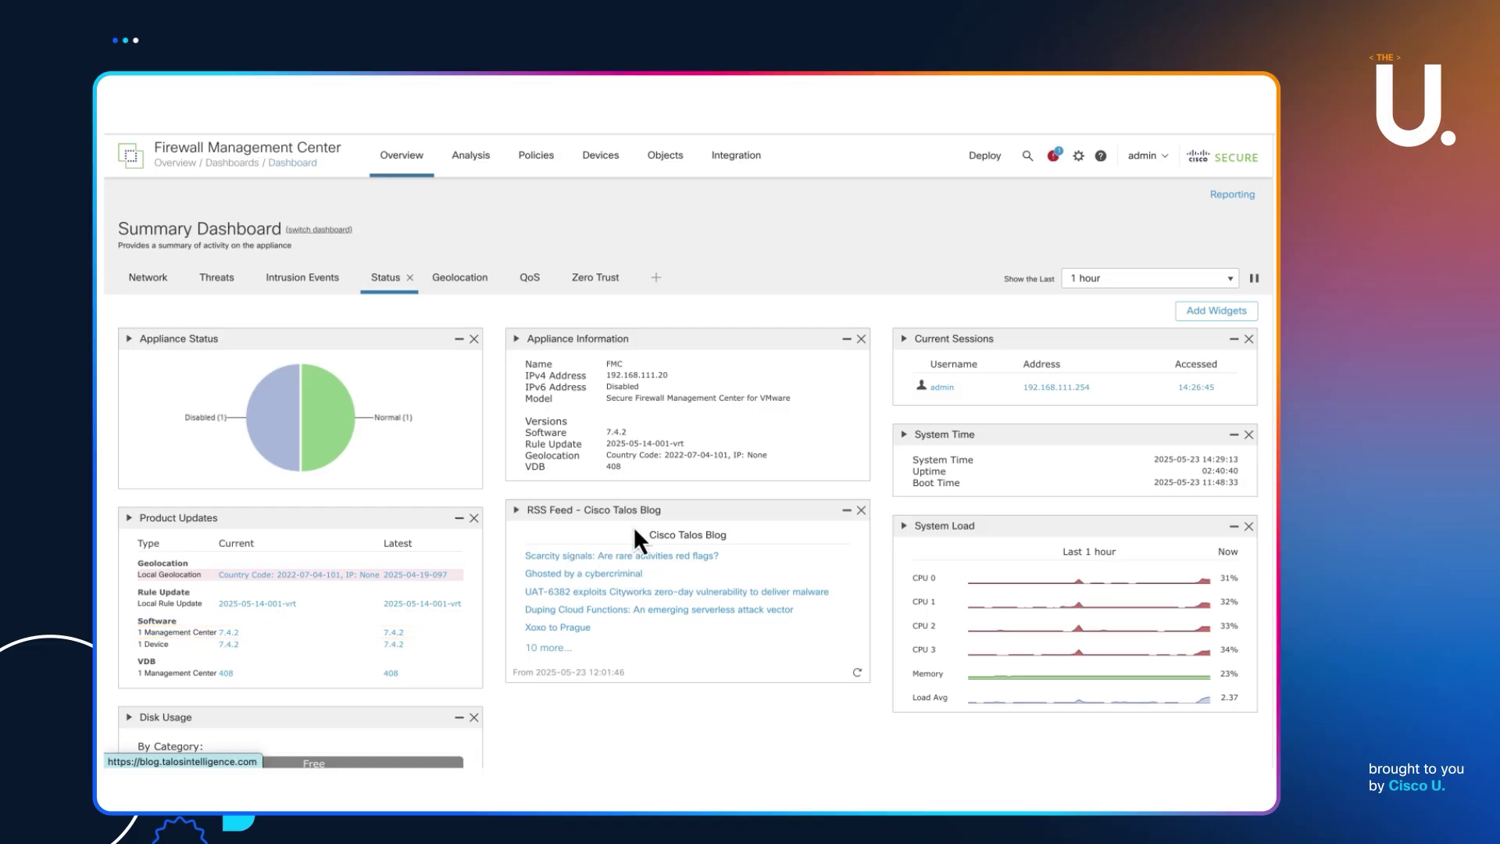
# Open Devices > Device Management to show the managed devices list.
pyautogui.click(604, 161)
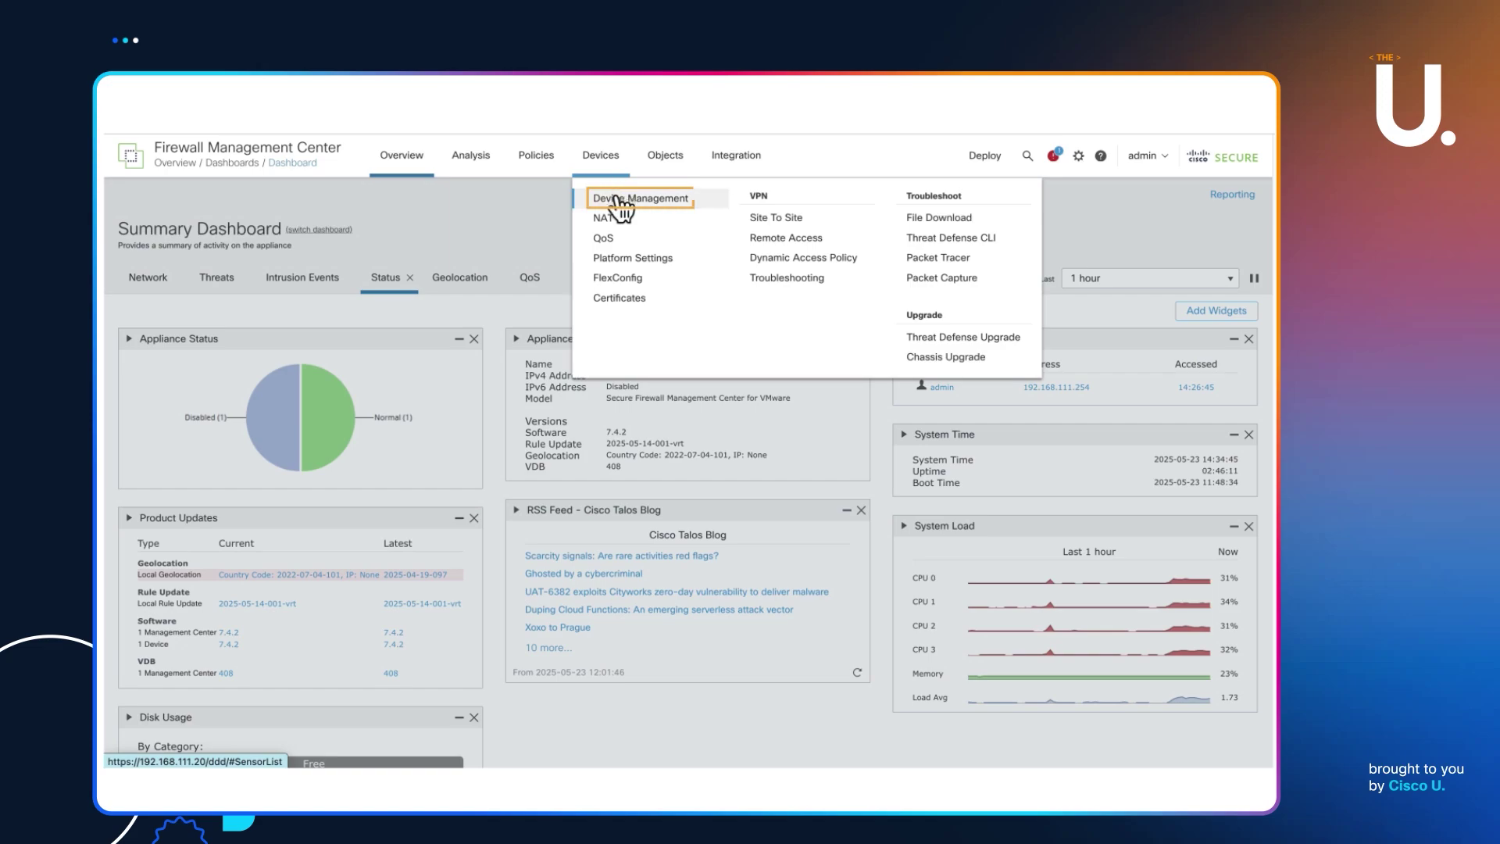
pyautogui.click(617, 198)
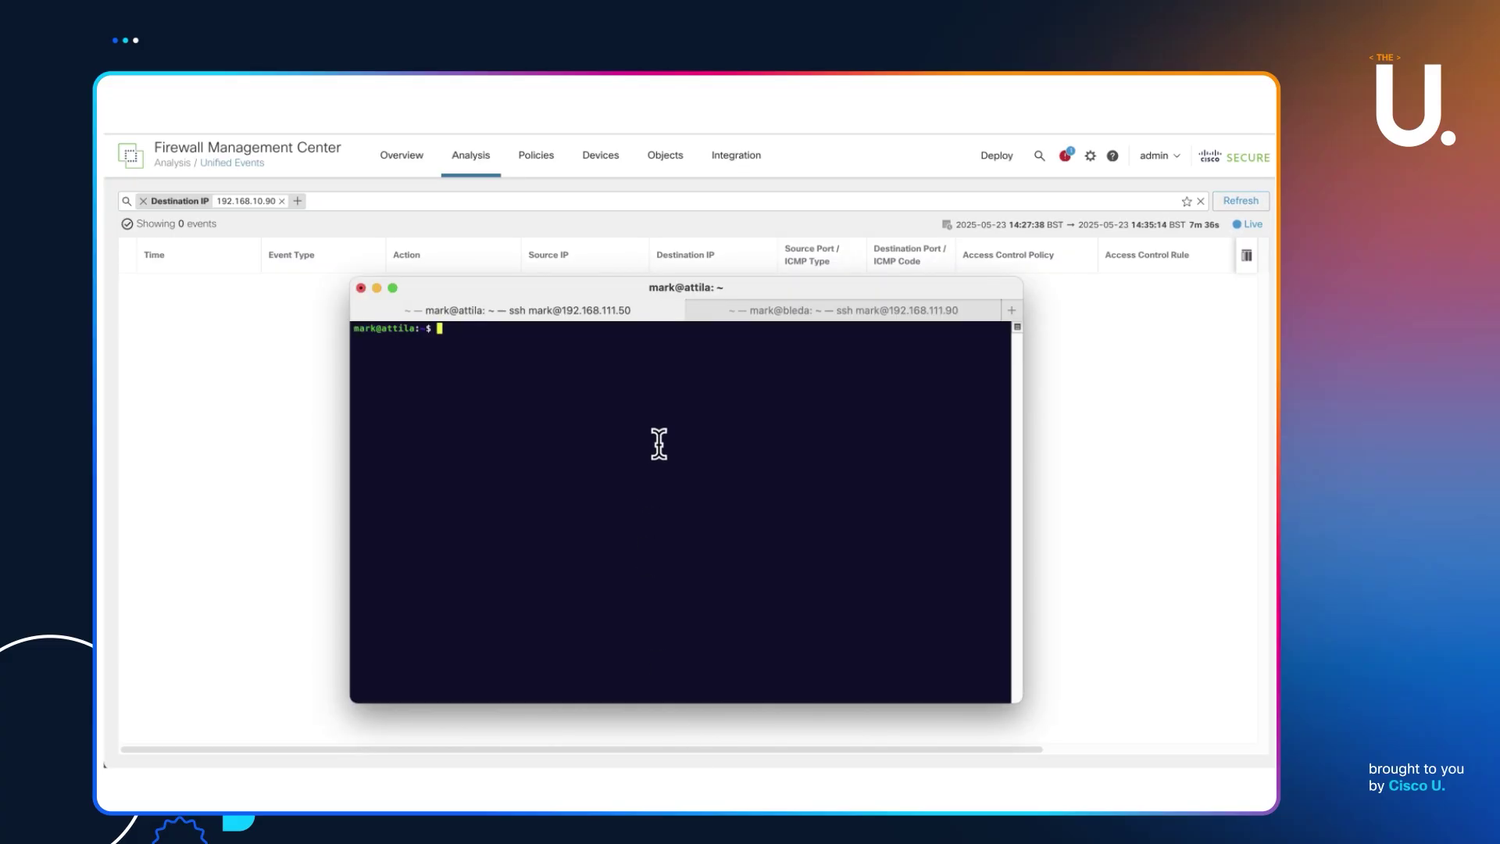
# Clear the terminal, rerun ping 192.168.10.90 until seven replies with 0% loss, then close it.
pyautogui.write('clear')
pyautogui.press('Up')
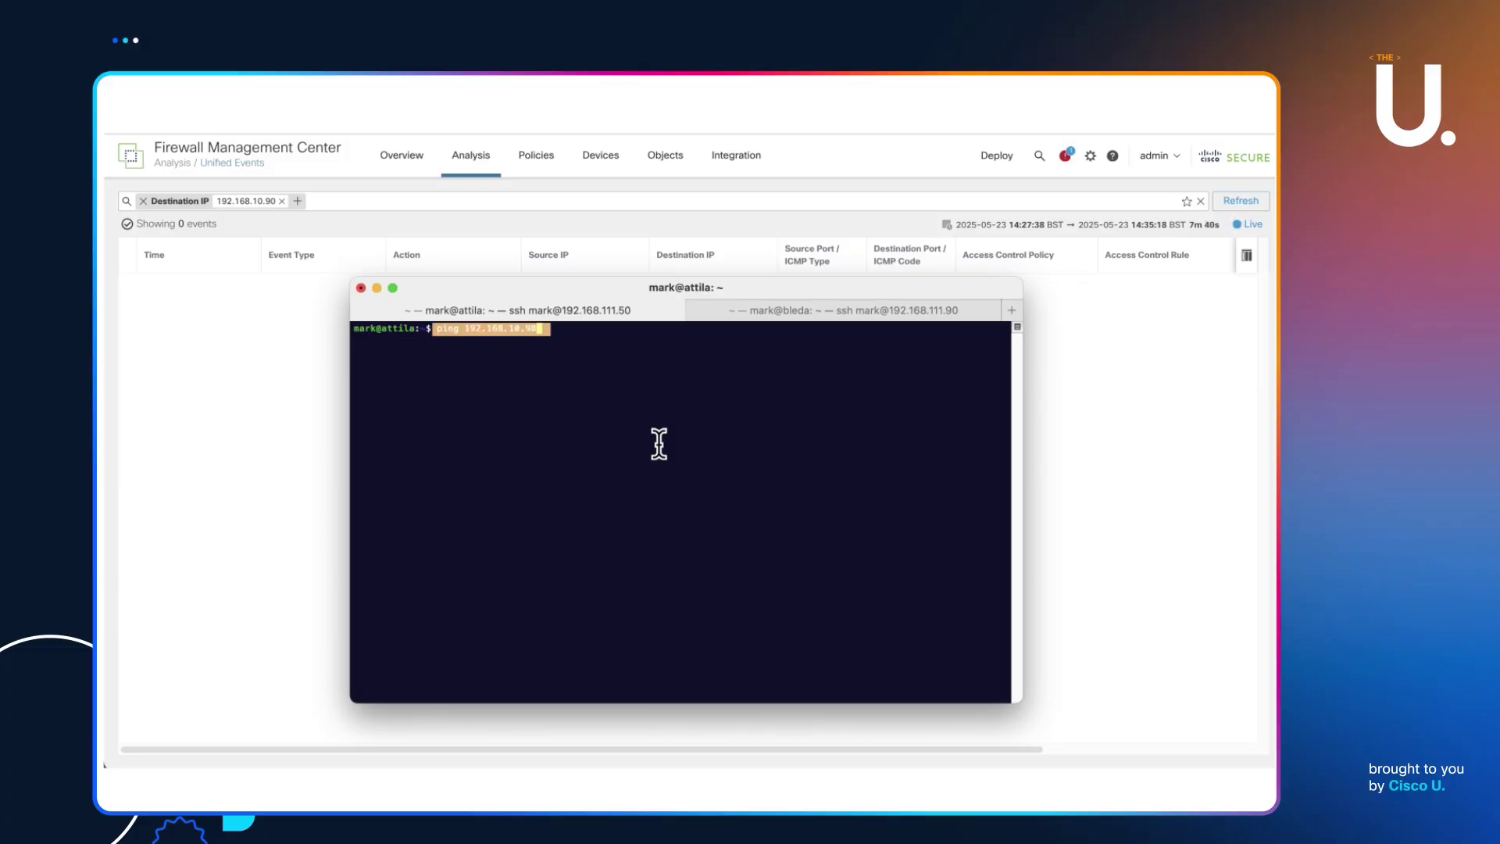
pyautogui.press('Return')
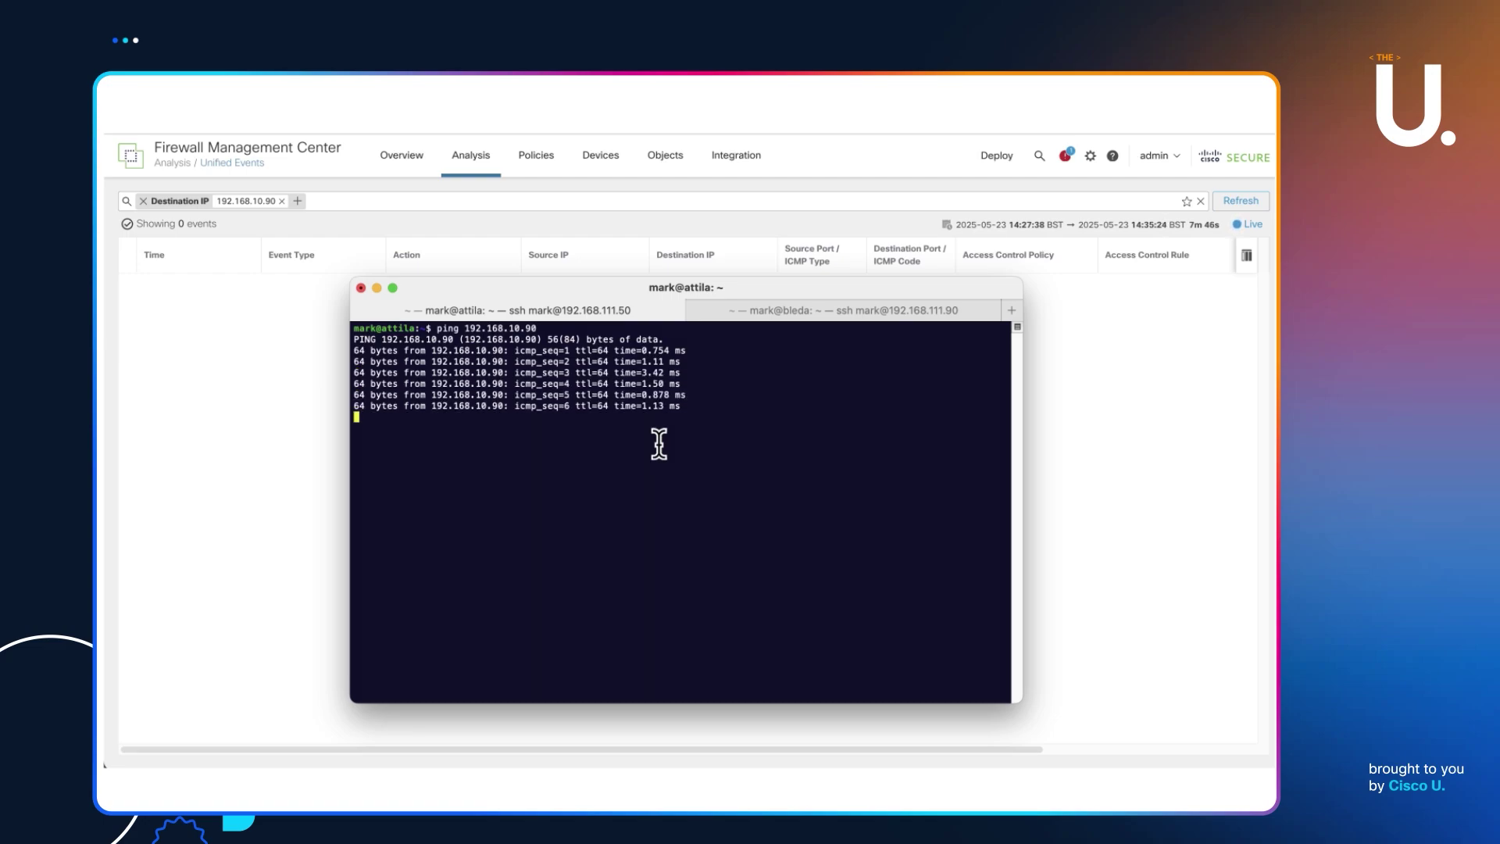
pyautogui.hotkey('ctrl', 'c')
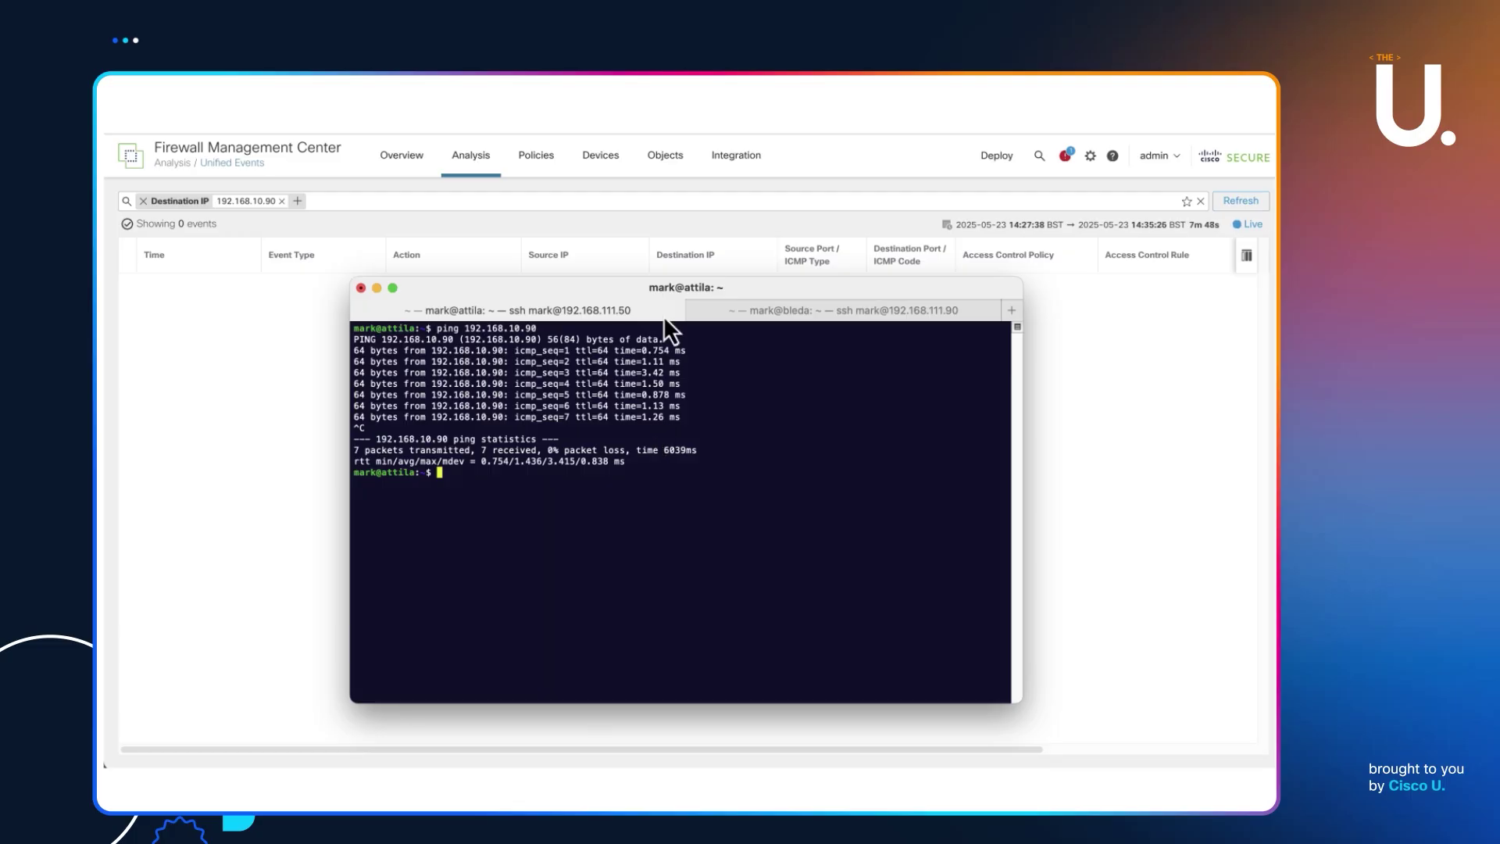
pyautogui.press('super+Tab')
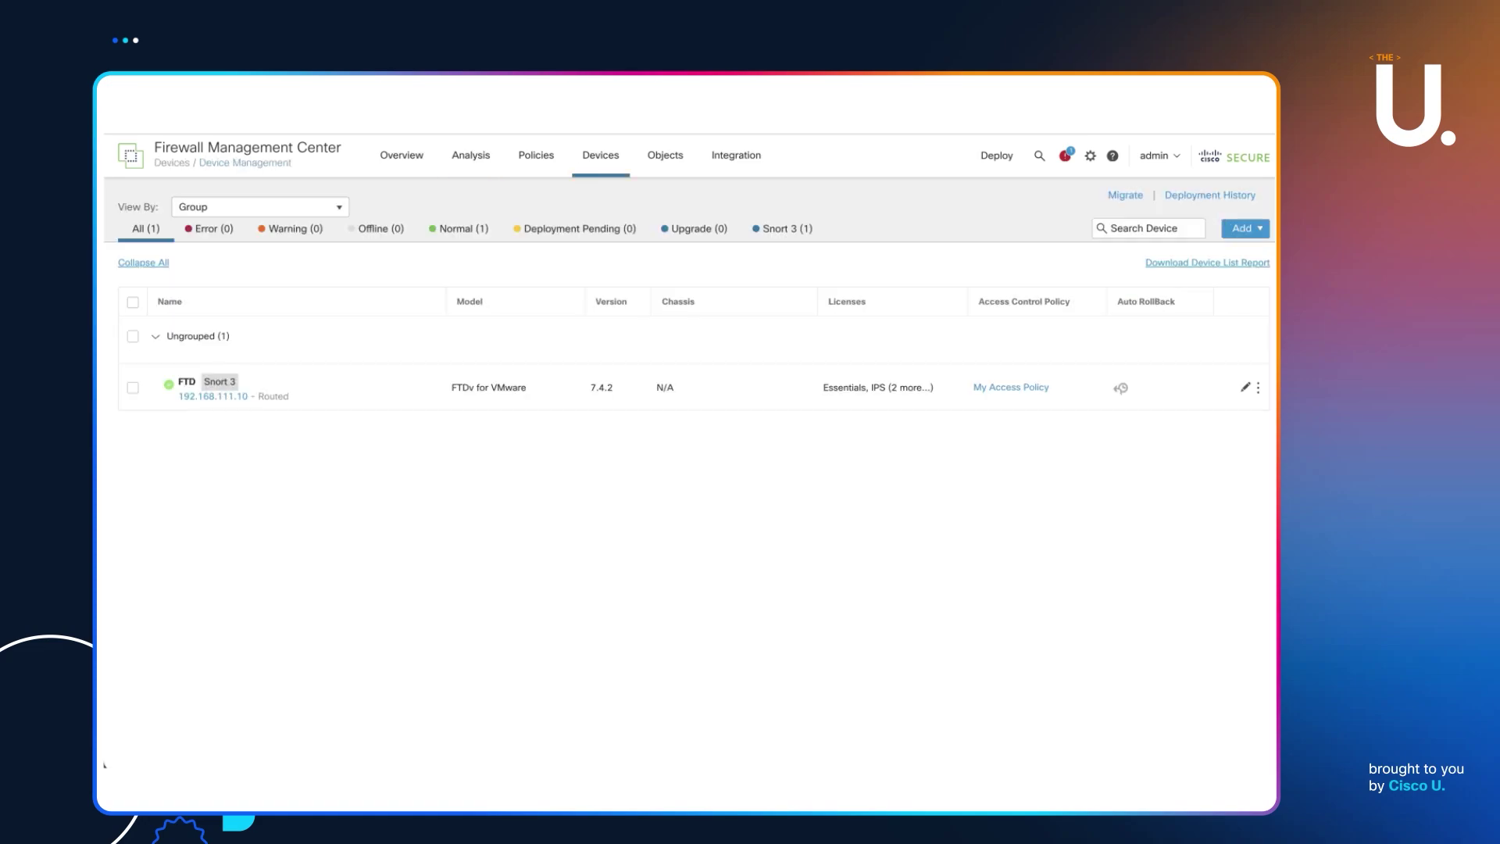
# Open My Access Policy from Policies > Access Control for editing.
pyautogui.click(536, 161)
pyautogui.click(562, 225)
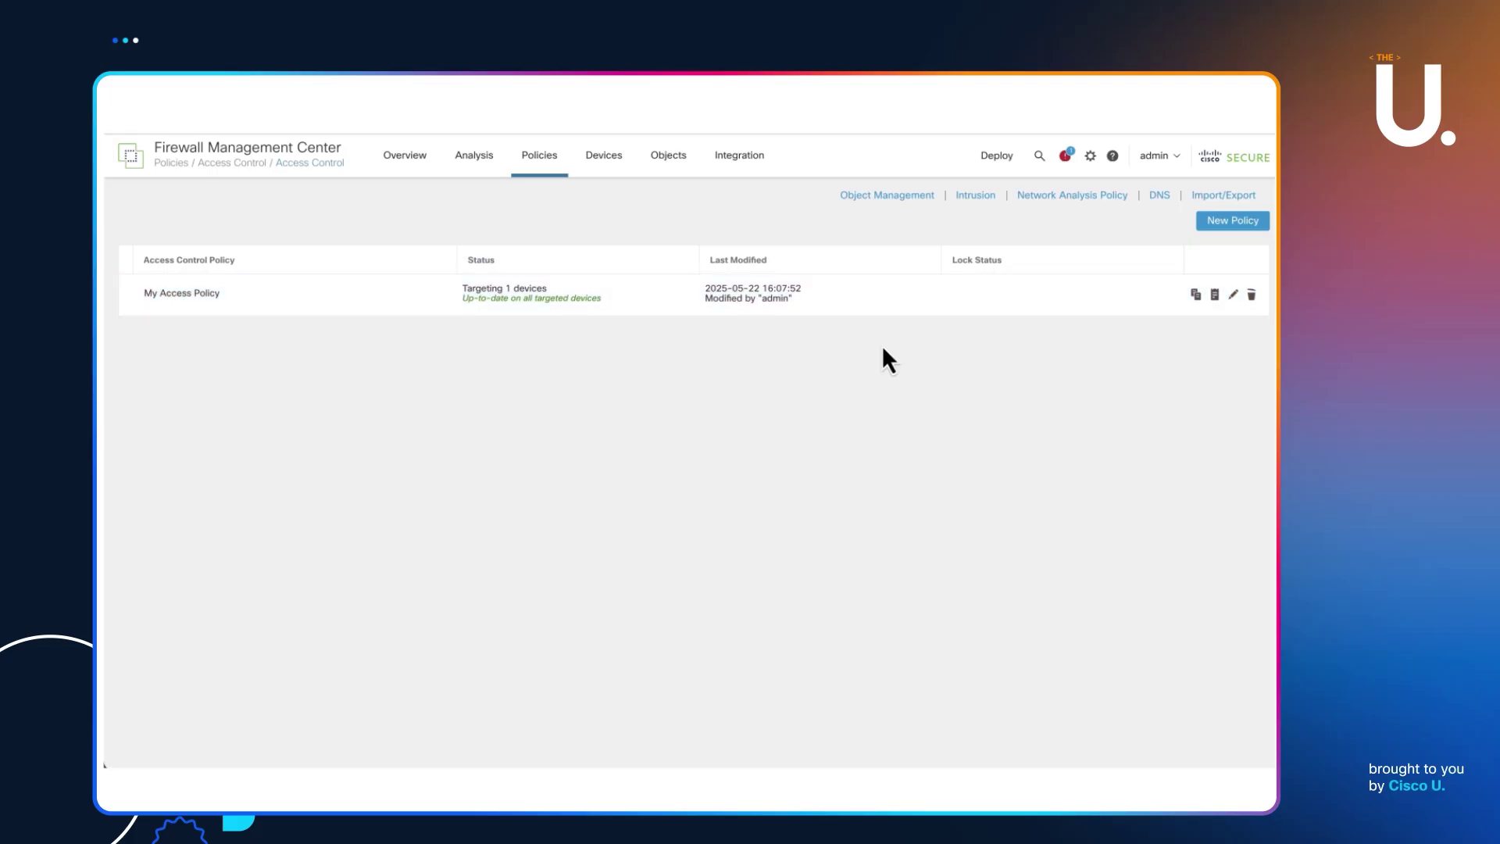
pyautogui.click(1235, 296)
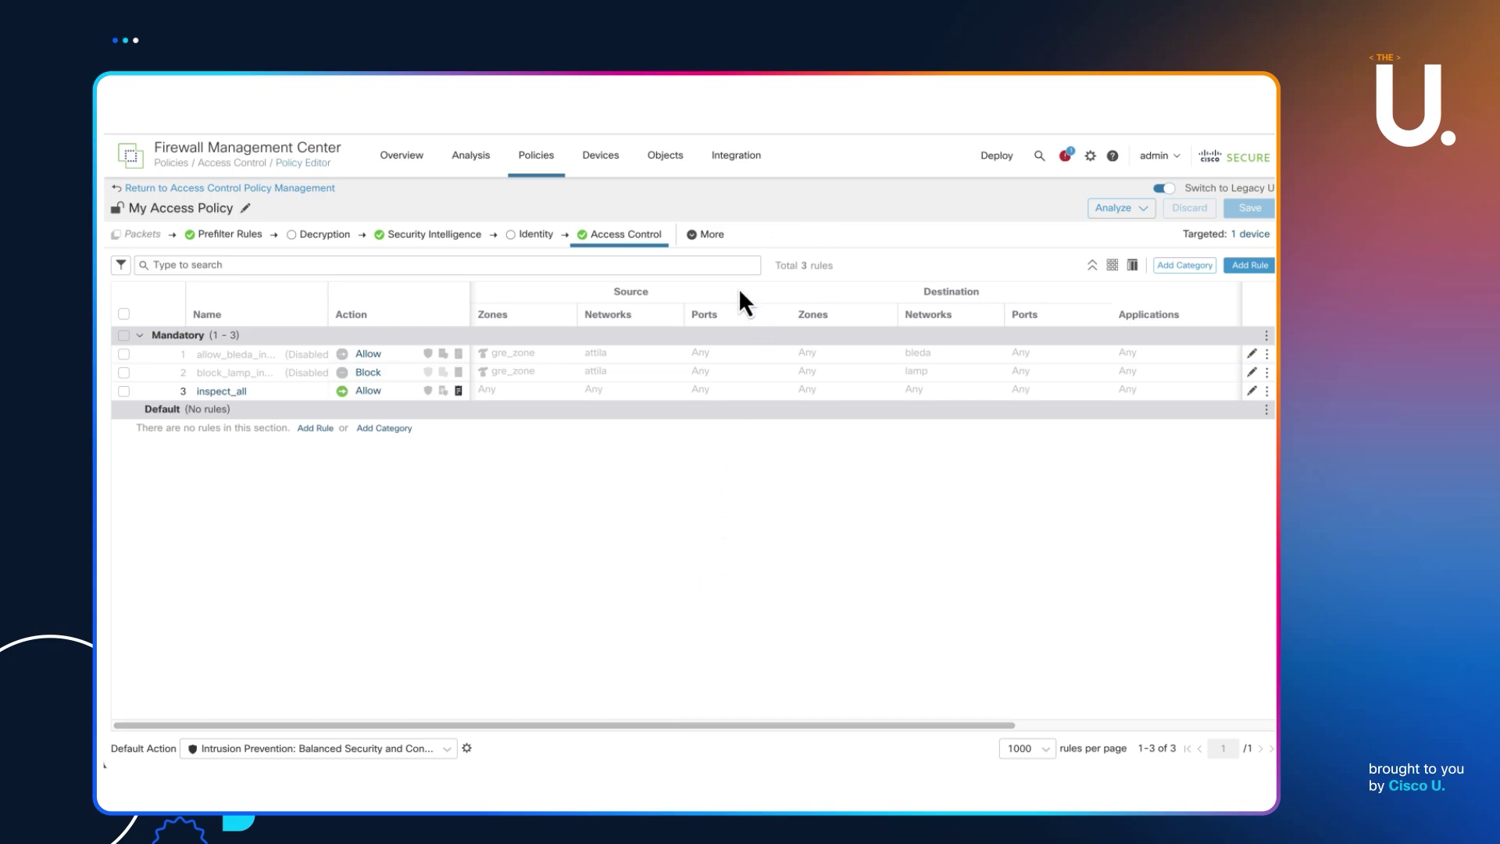
# On the SecureX integration settings, keep eu-central-1 (EU Region) as the cloud region.
pyautogui.click(747, 160)
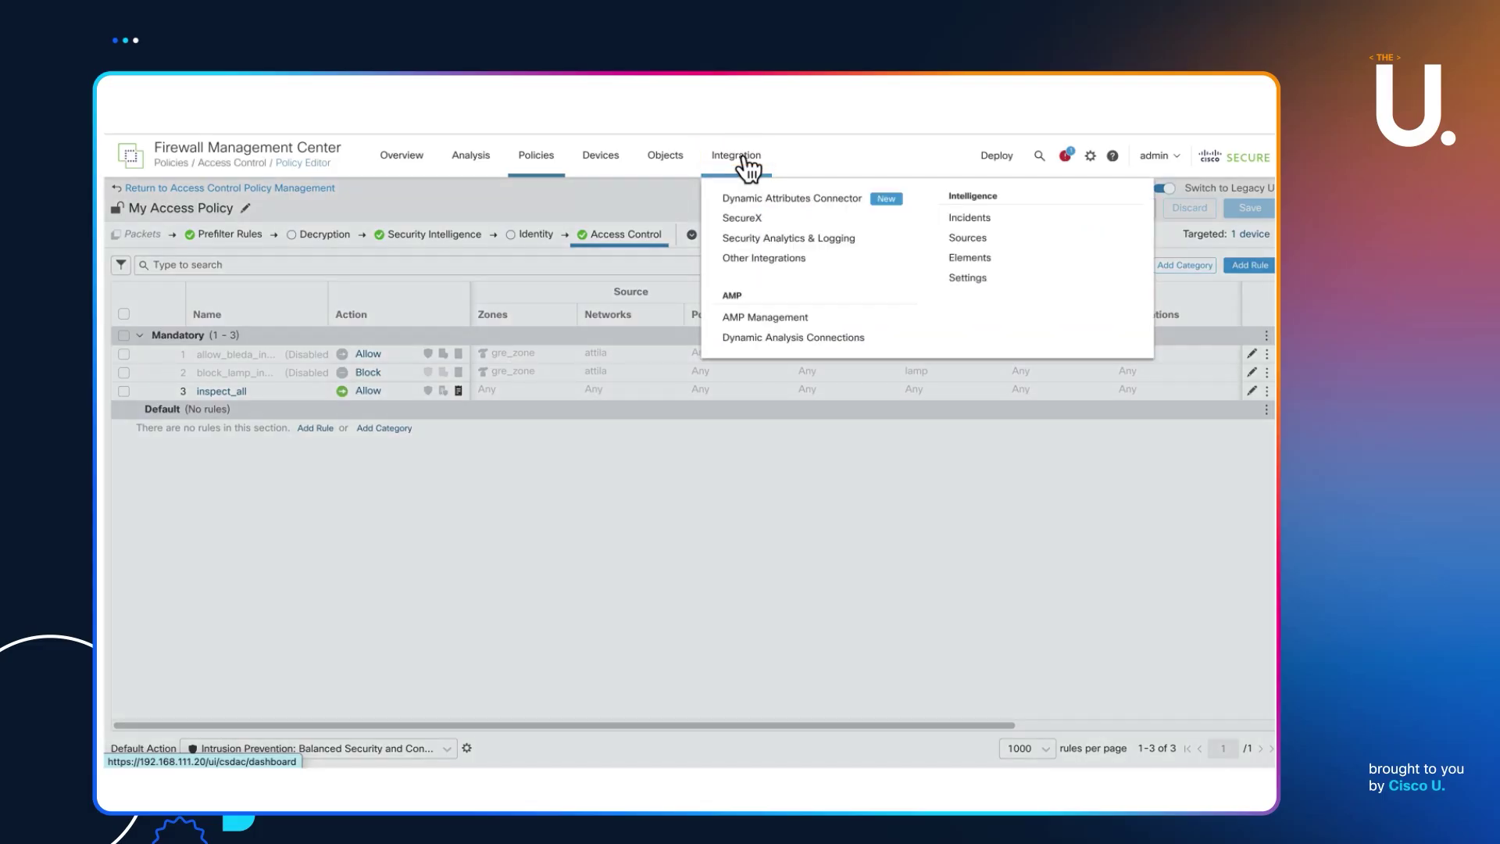
pyautogui.click(751, 220)
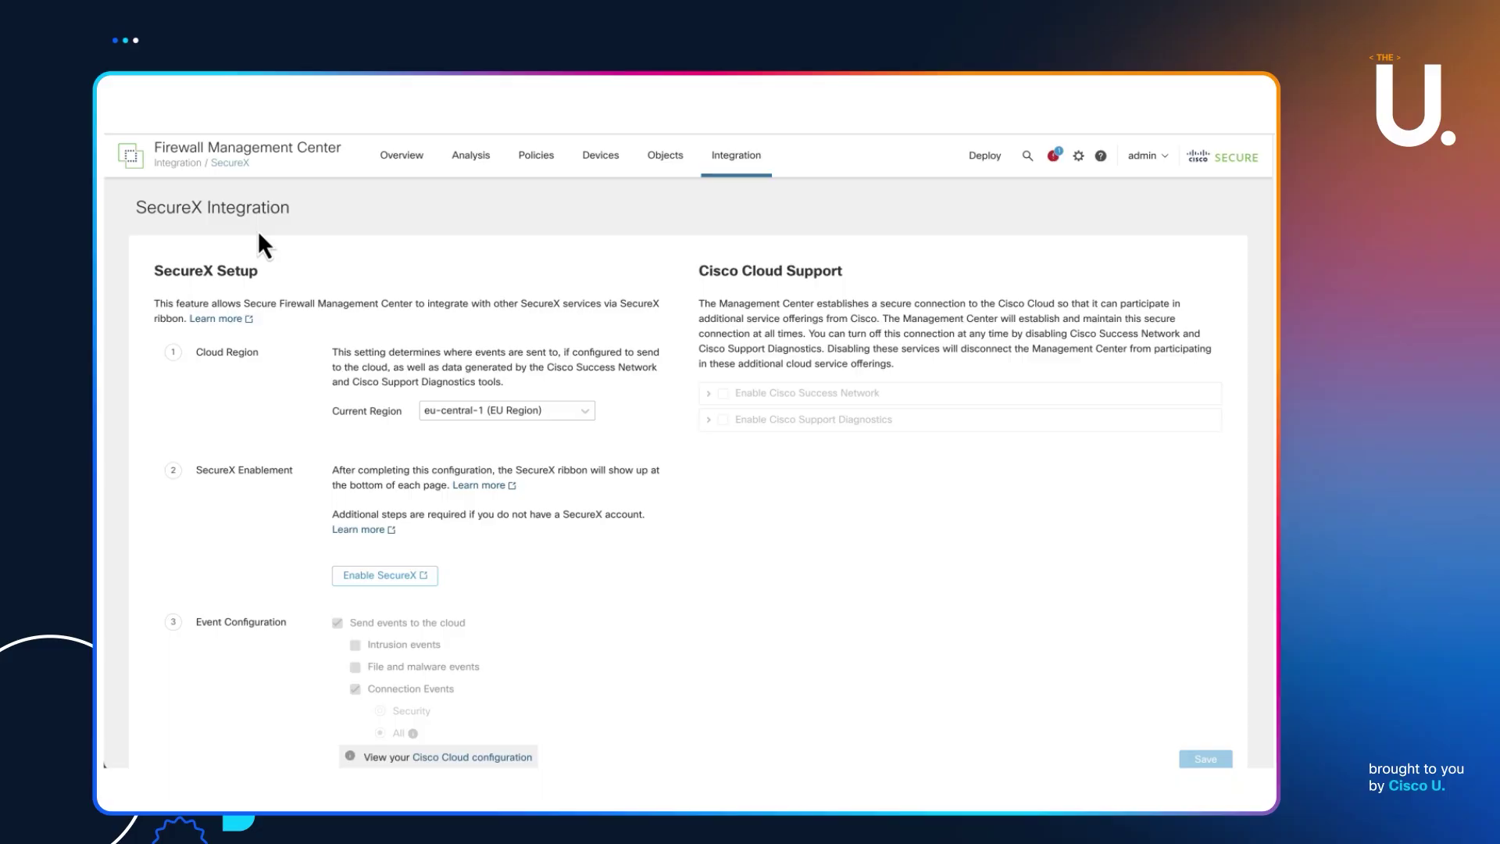
pyautogui.click(586, 411)
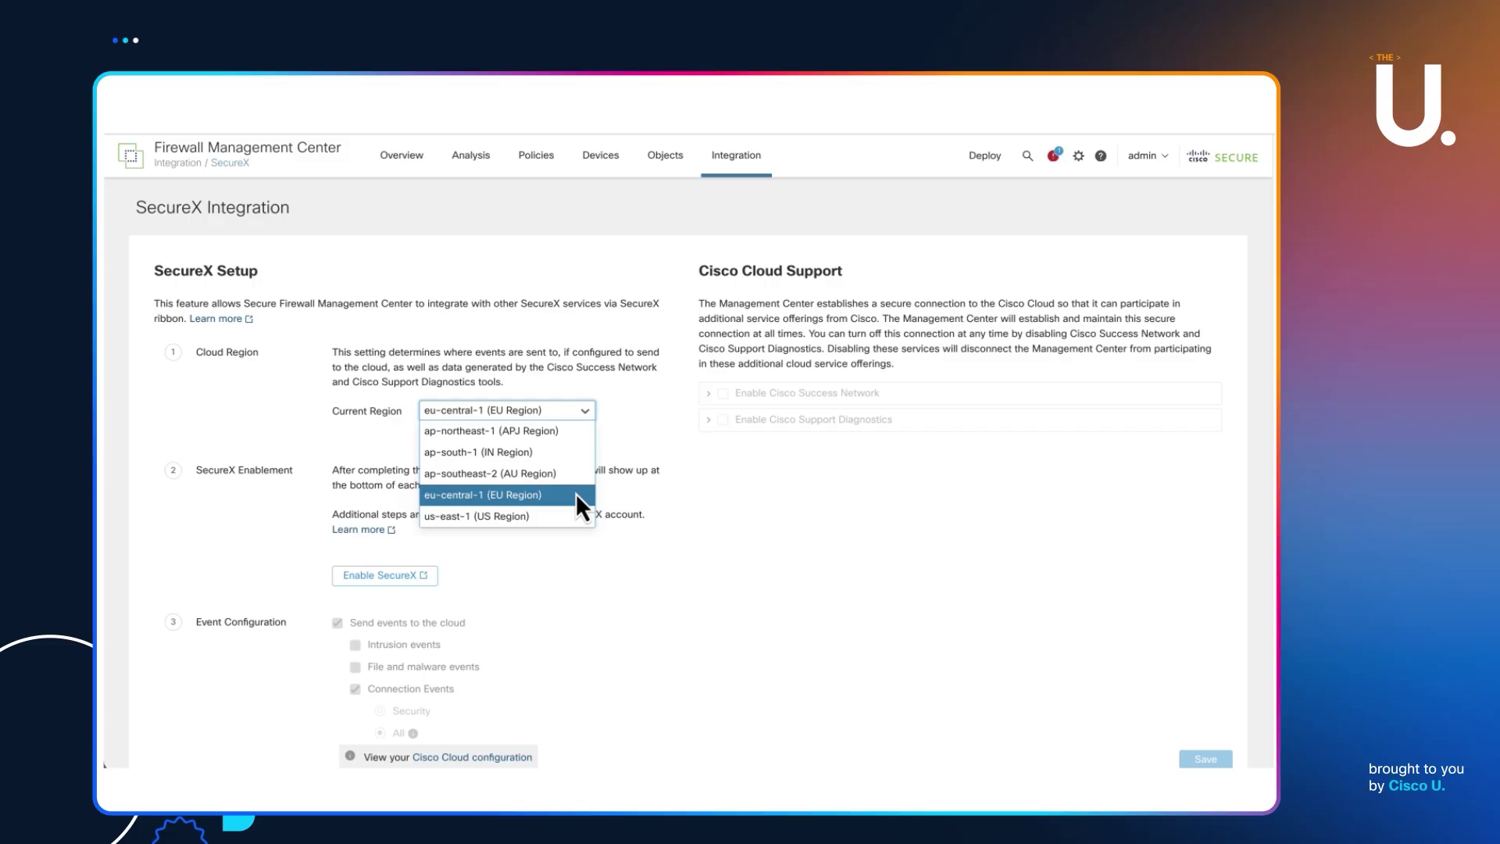
pyautogui.click(904, 509)
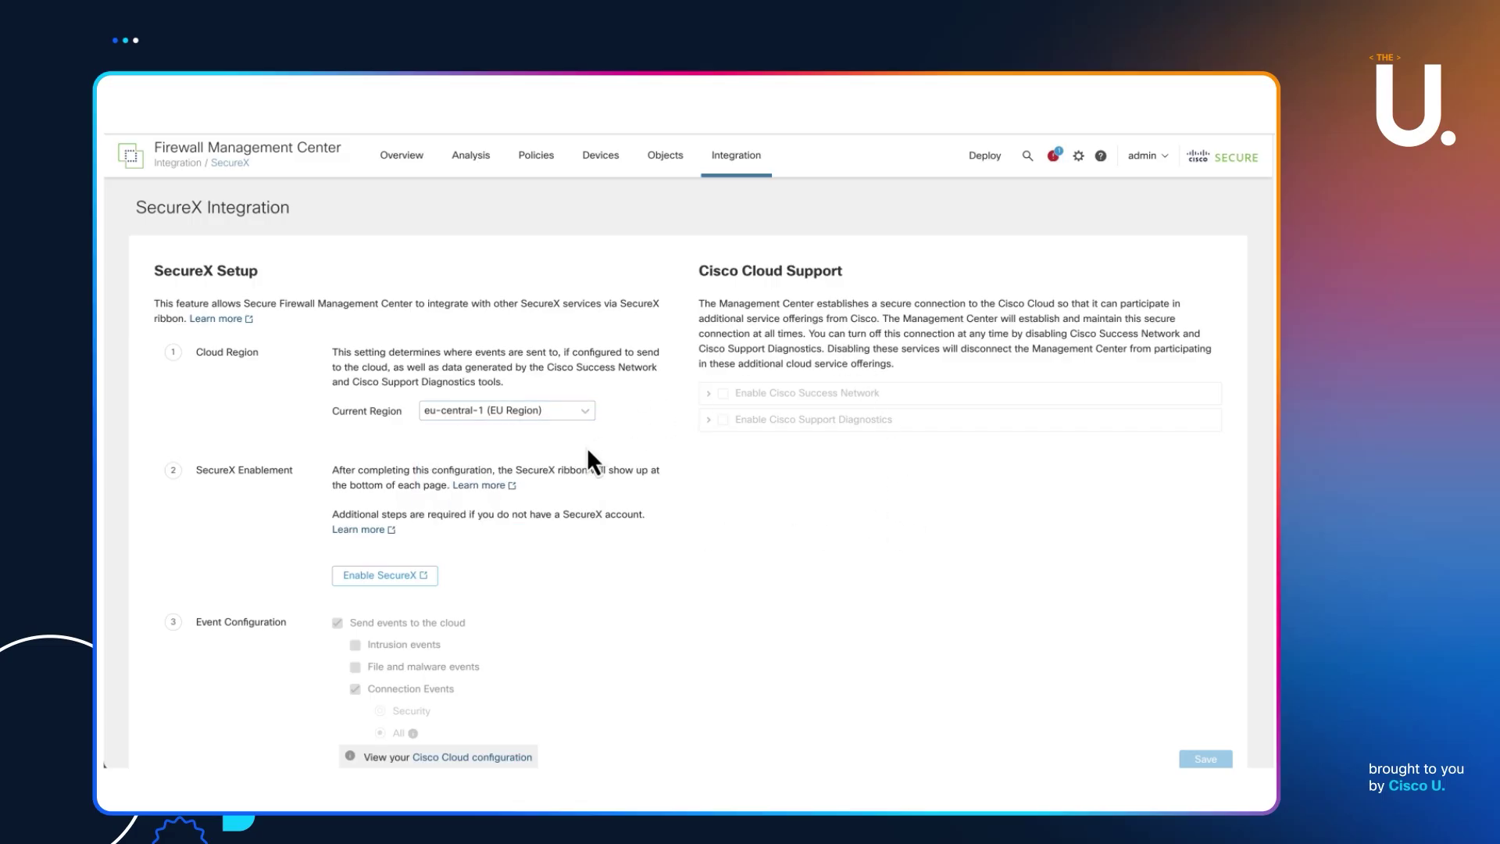
# Start linking the management center to the cloud and continue to Cisco SSO.
pyautogui.click(407, 583)
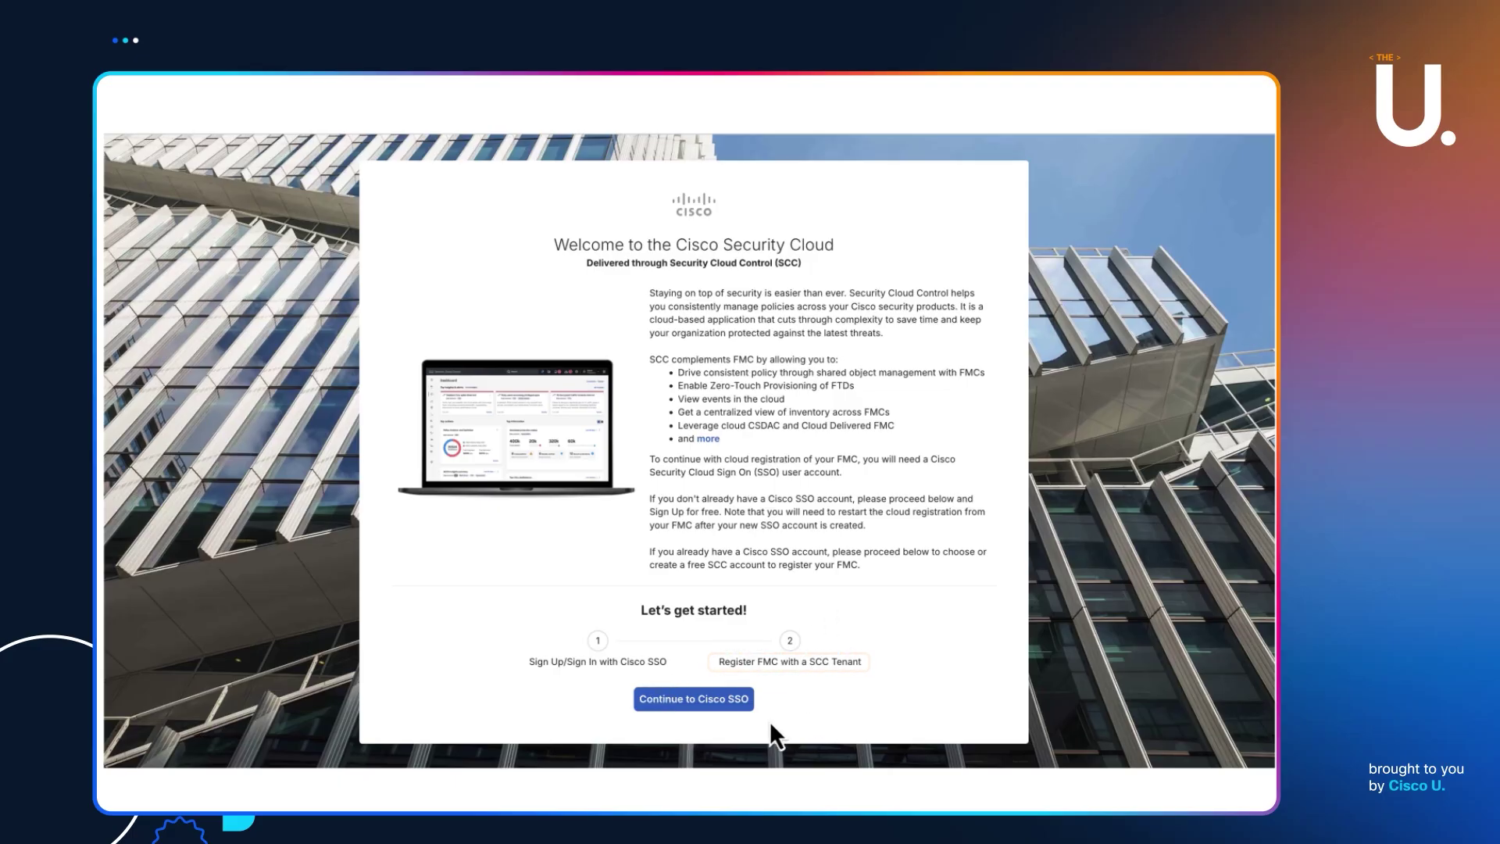
pyautogui.click(703, 705)
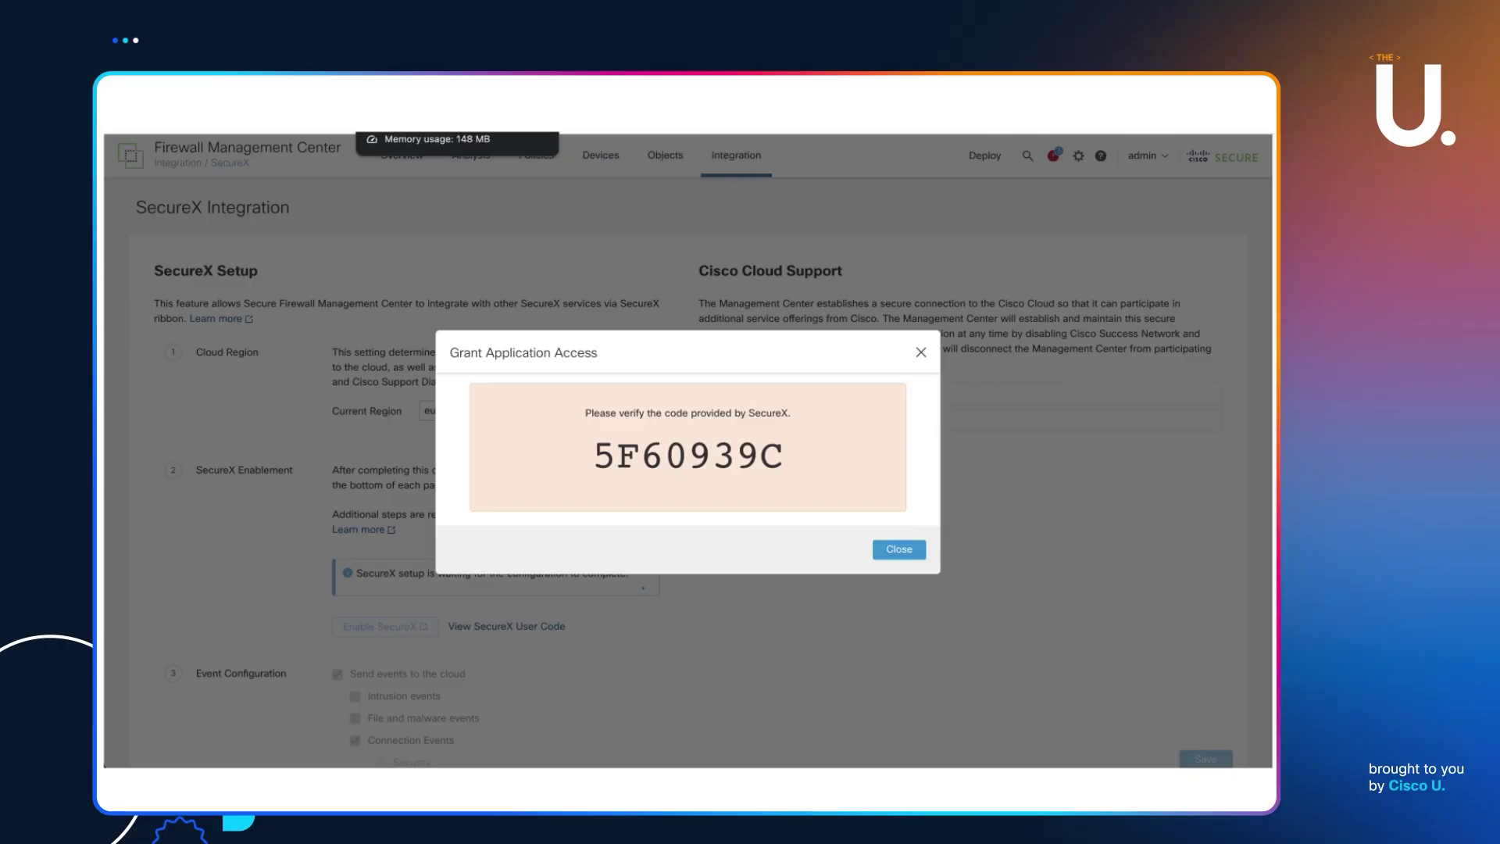
pyautogui.click(422, 118)
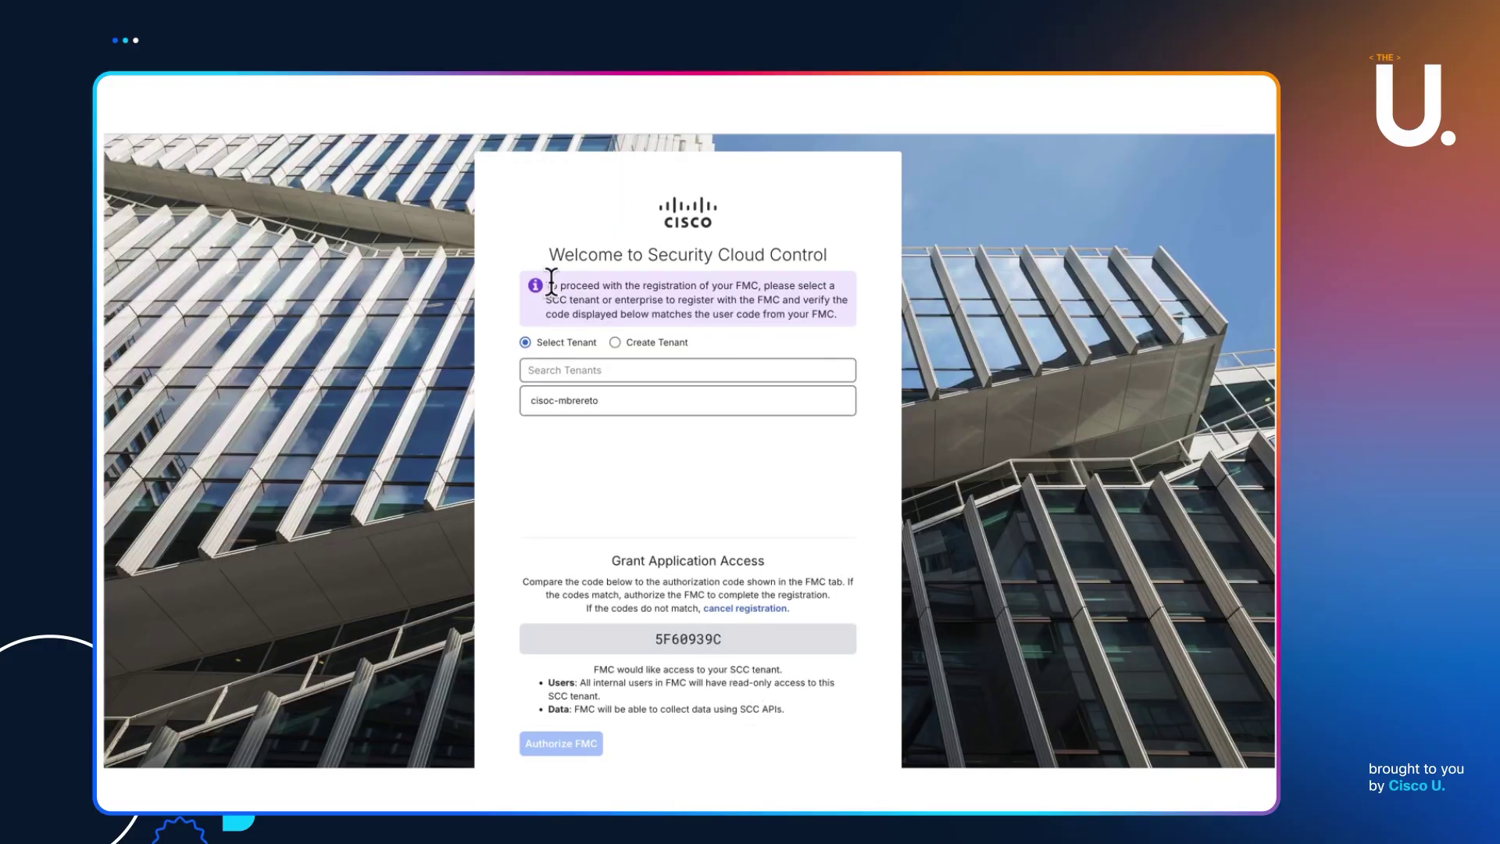
pyautogui.click(336, 117)
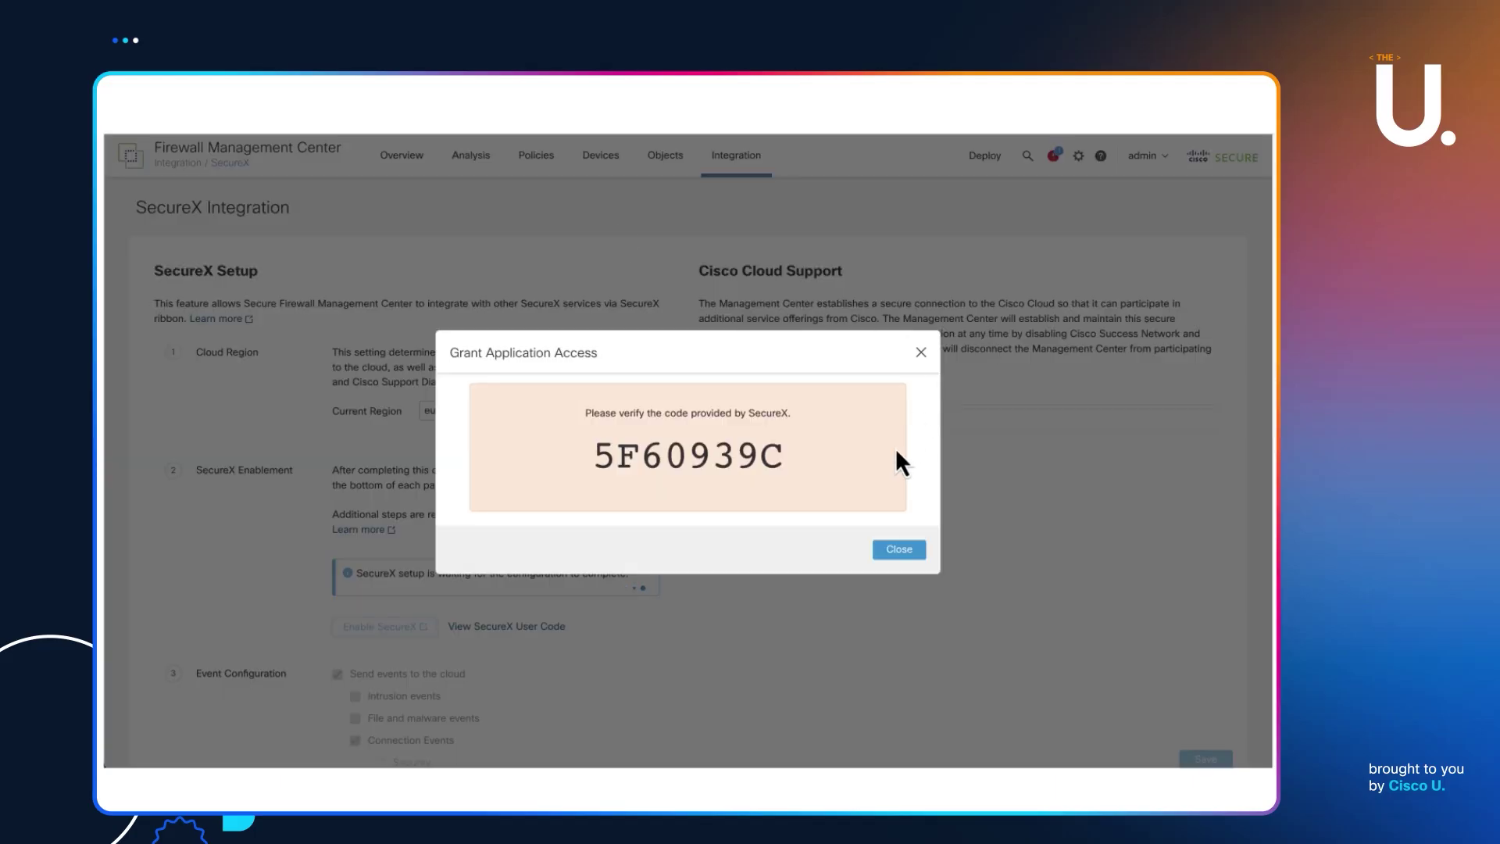
pyautogui.click(898, 549)
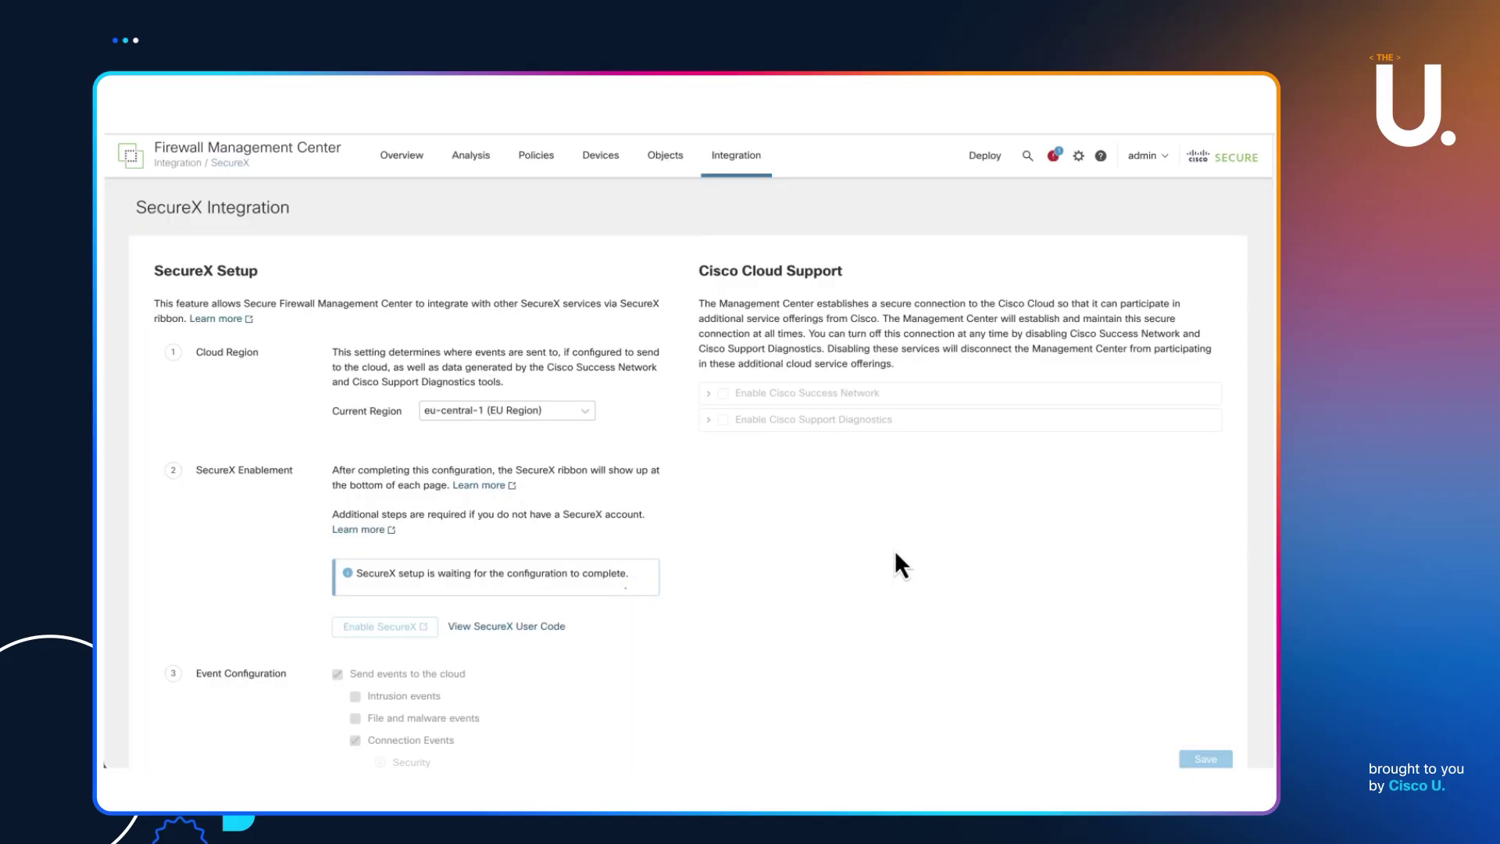
pyautogui.click(529, 636)
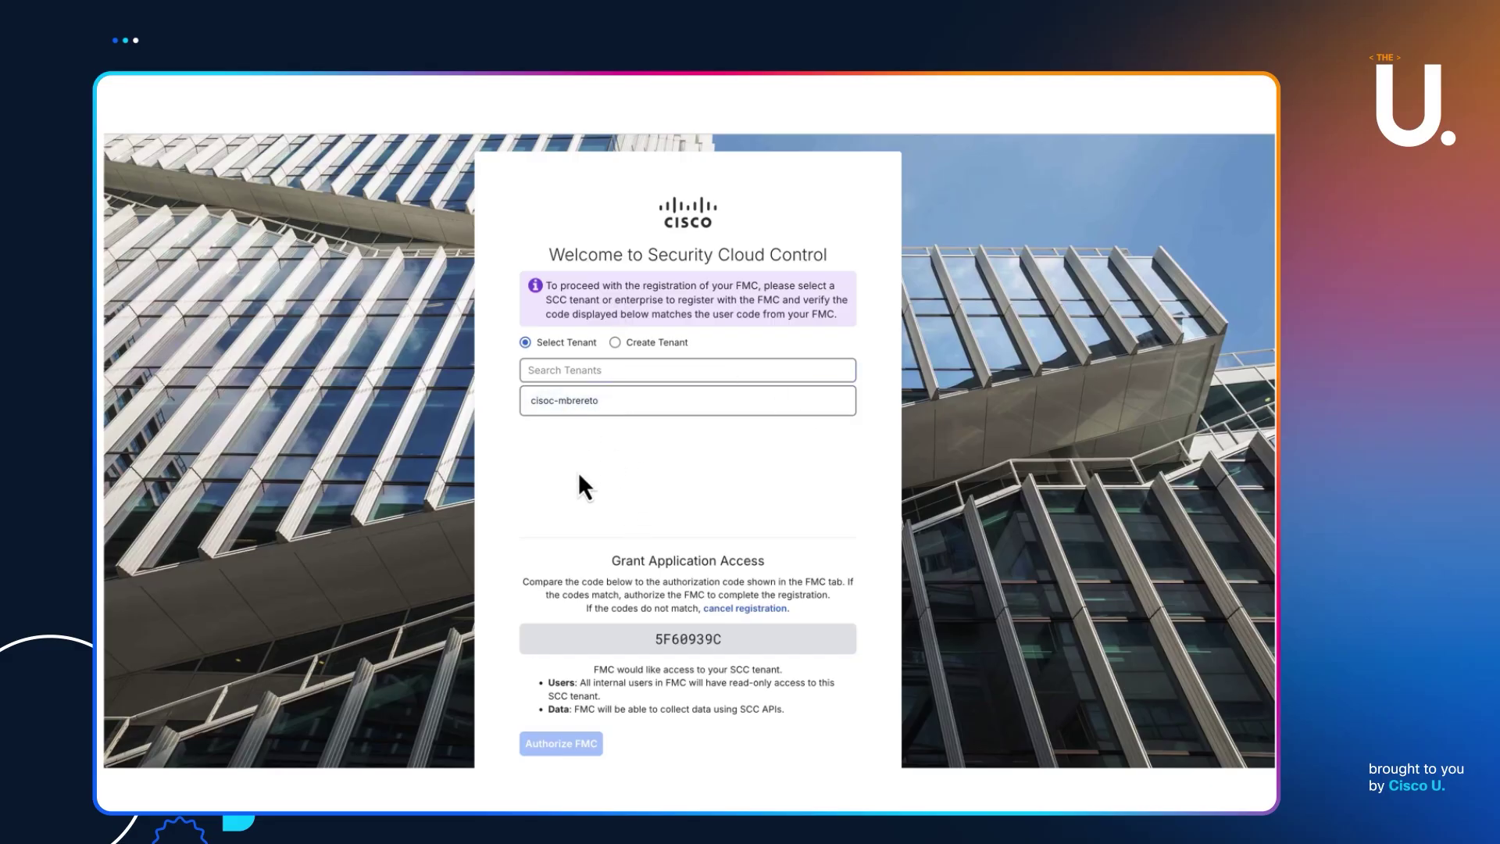
# Register the FMC with the existing tenant, then open Documentation from the Support (?) menu.
pyautogui.click(534, 409)
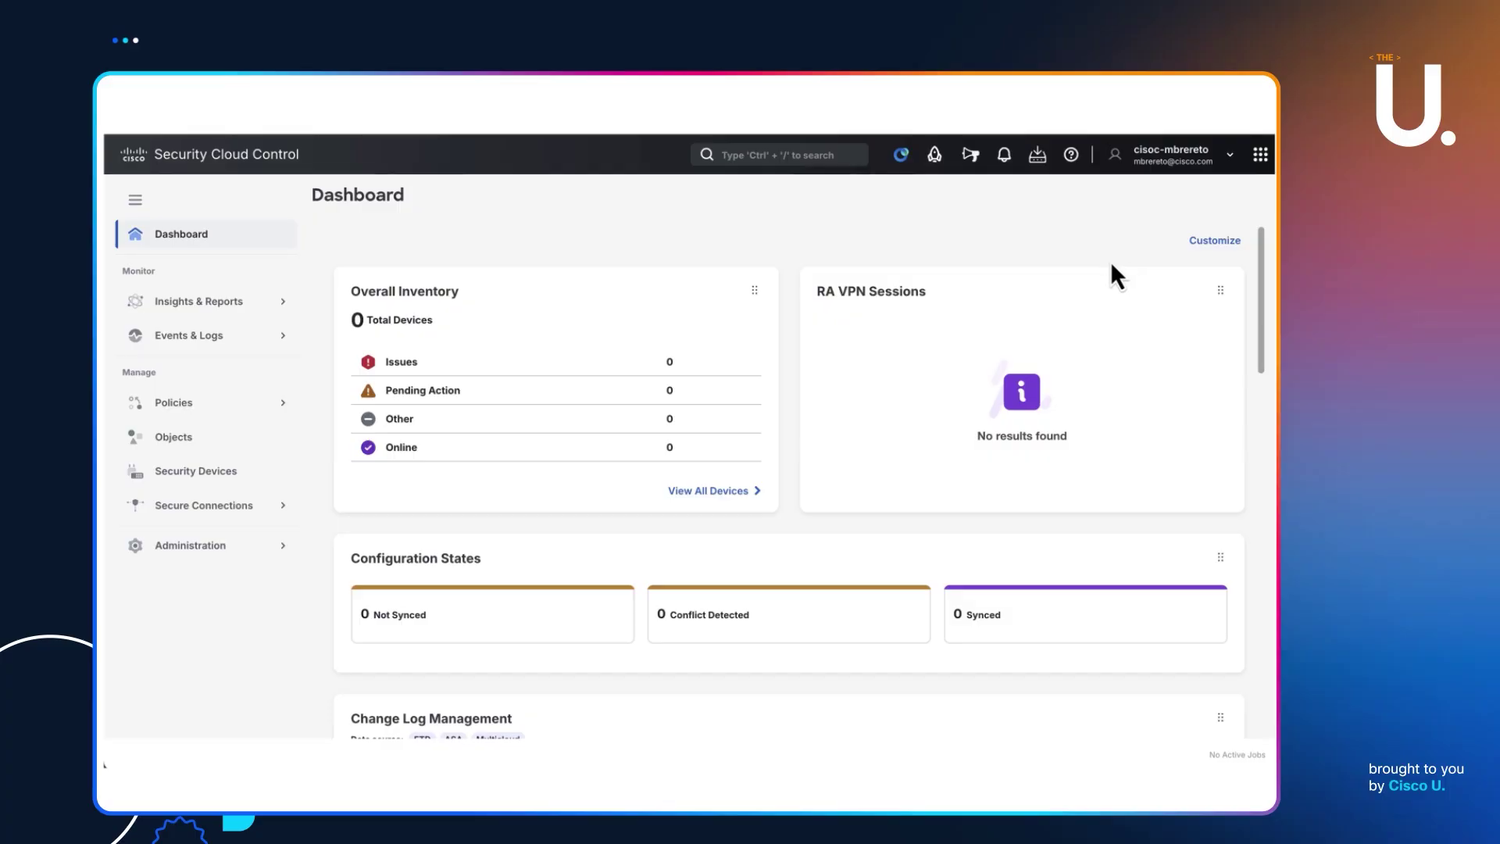
pyautogui.click(1074, 159)
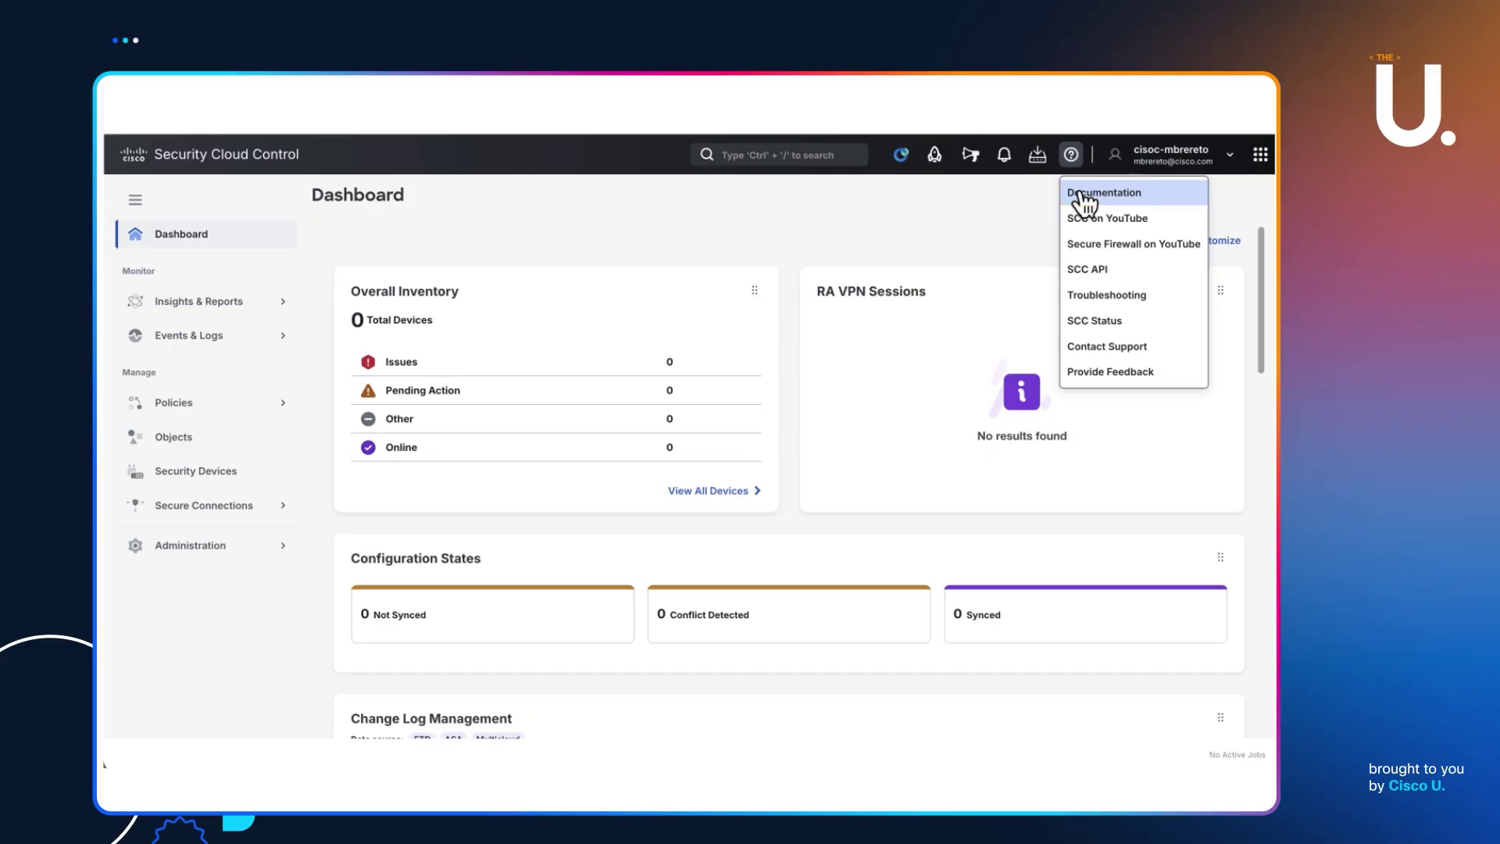
pyautogui.click(1084, 195)
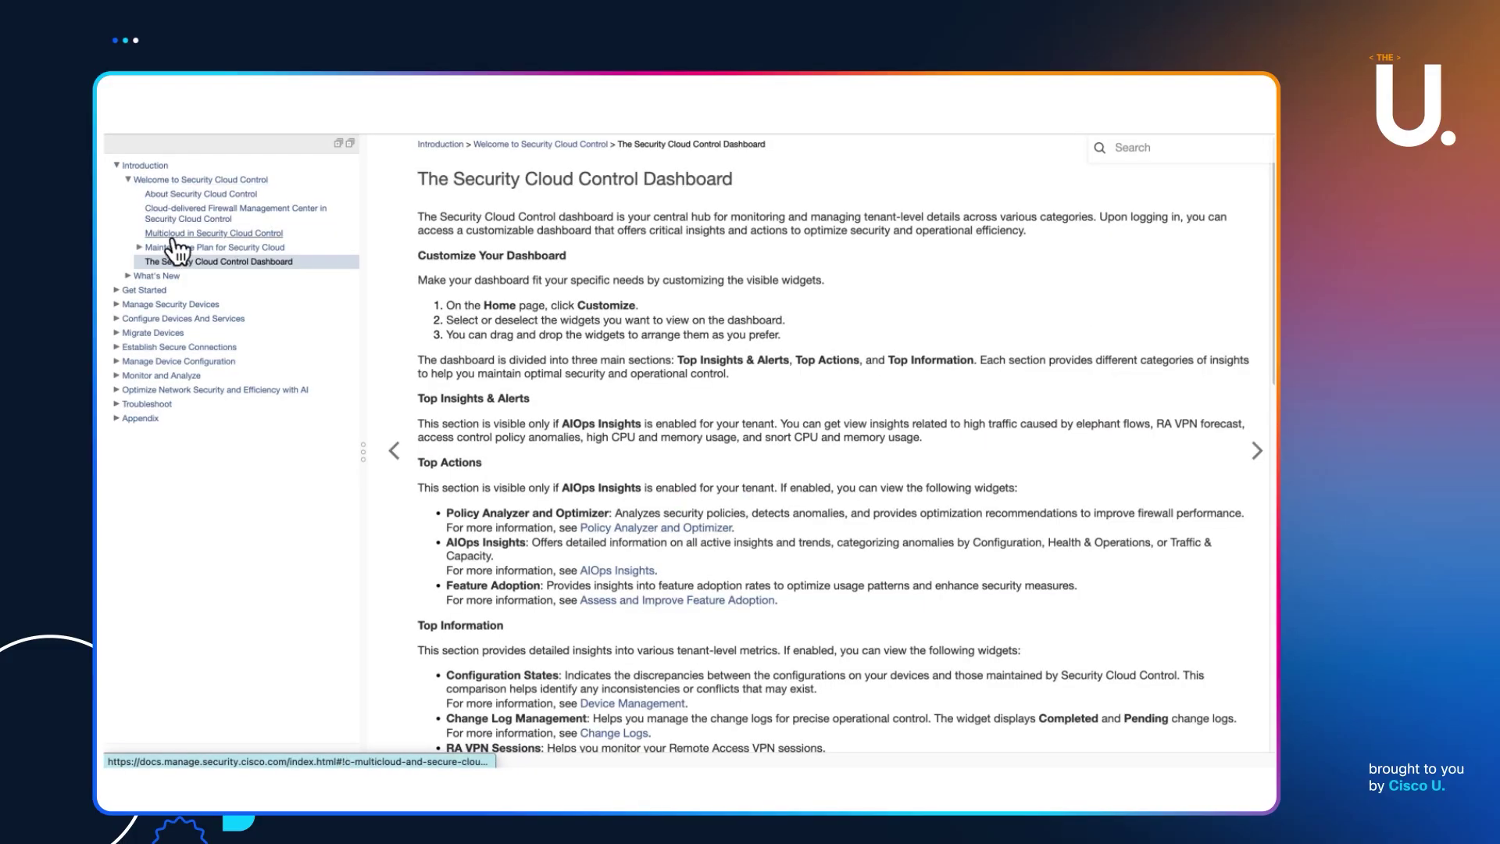
# Read Get Started > How To Request a Tenant > Create a Tenant, then open Sign in to Security Cloud Control.
pyautogui.click(150, 291)
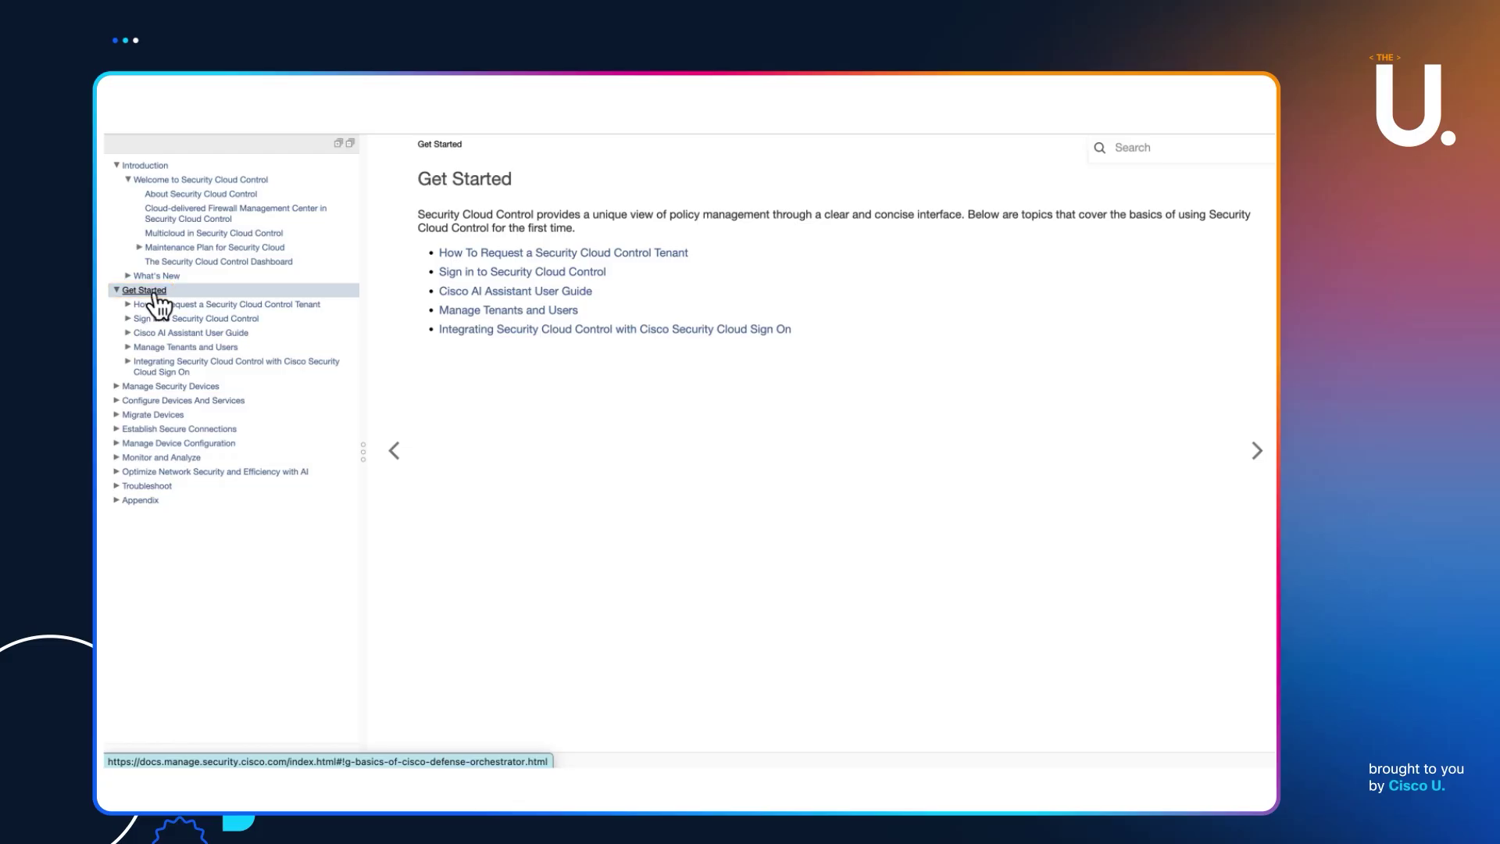
pyautogui.click(210, 308)
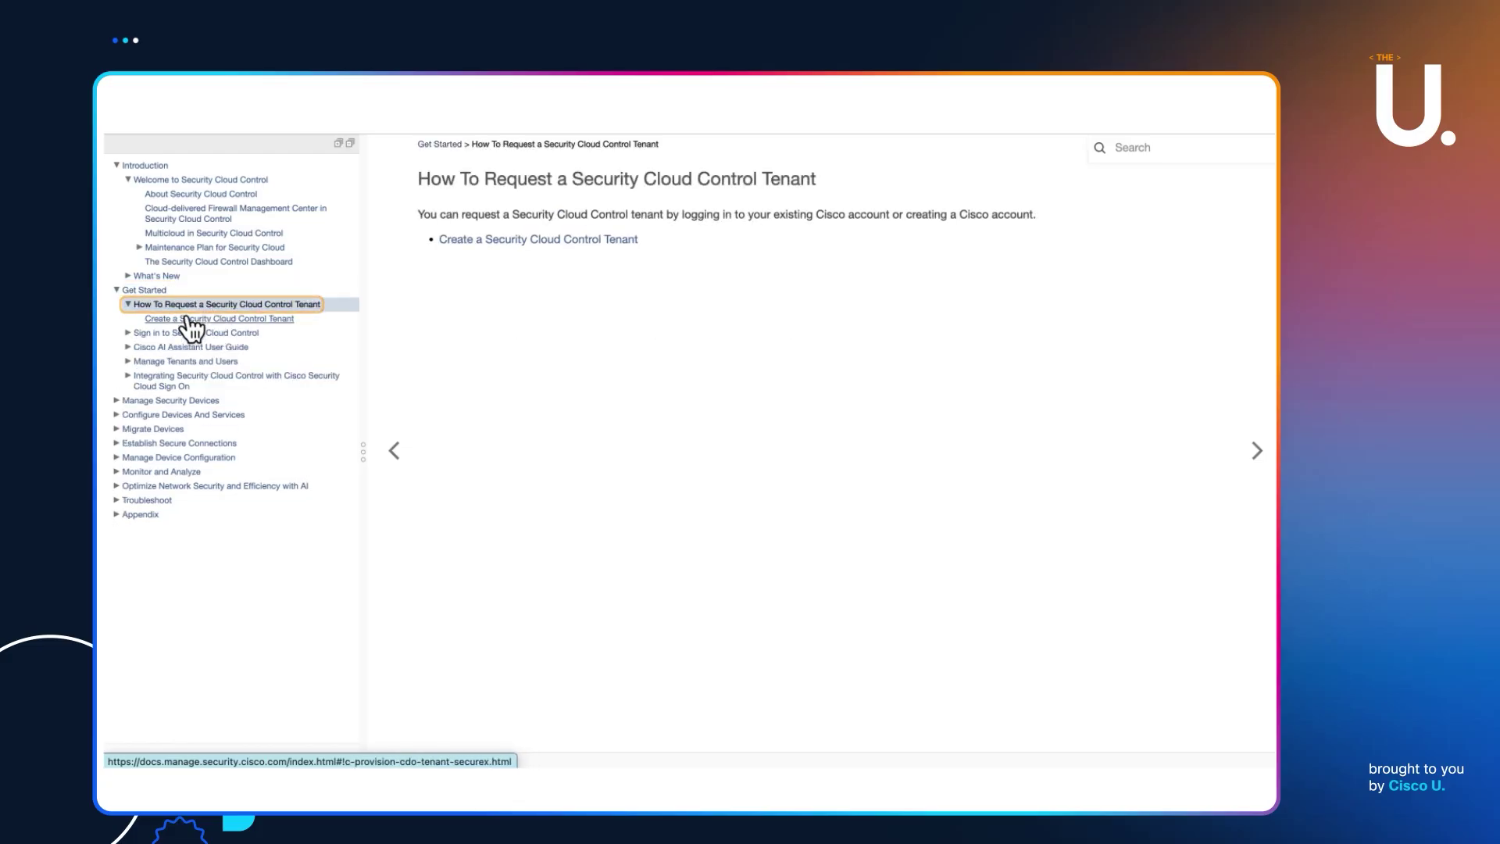
pyautogui.click(186, 319)
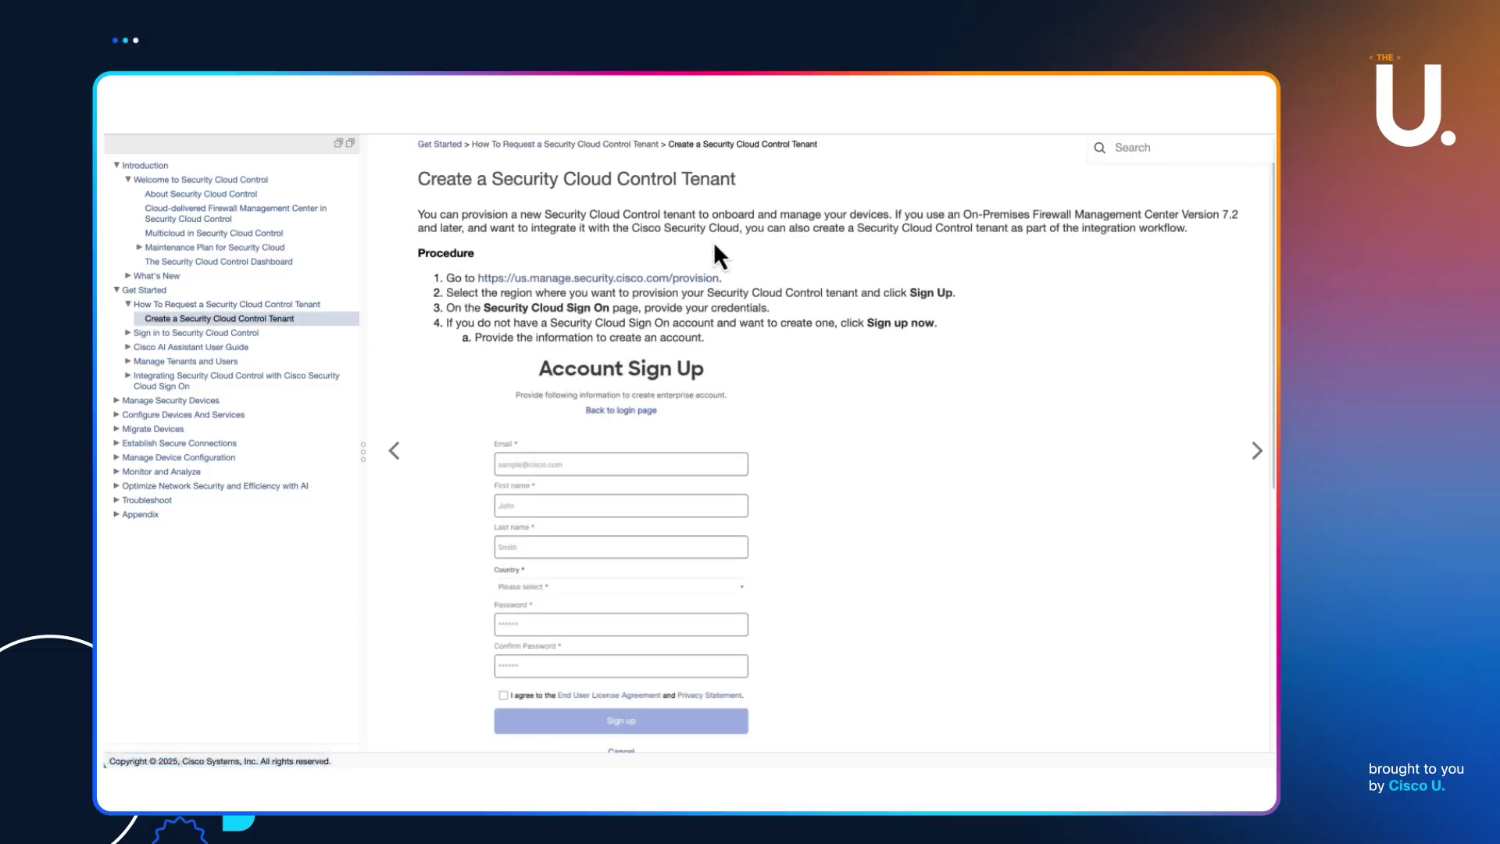
pyautogui.scroll(-3, 846, 380)
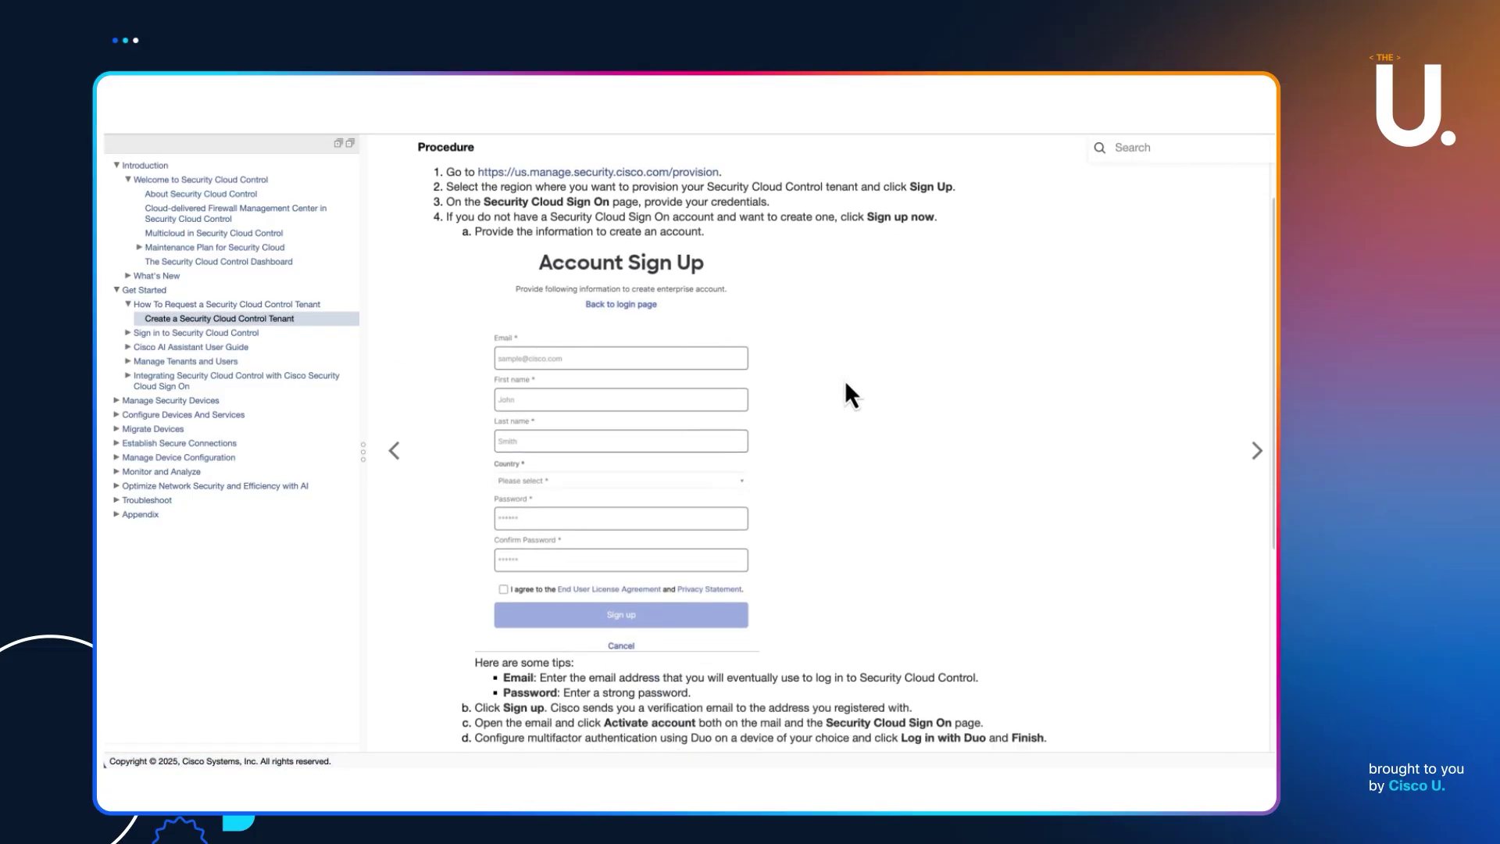
pyautogui.scroll(-5, 846, 380)
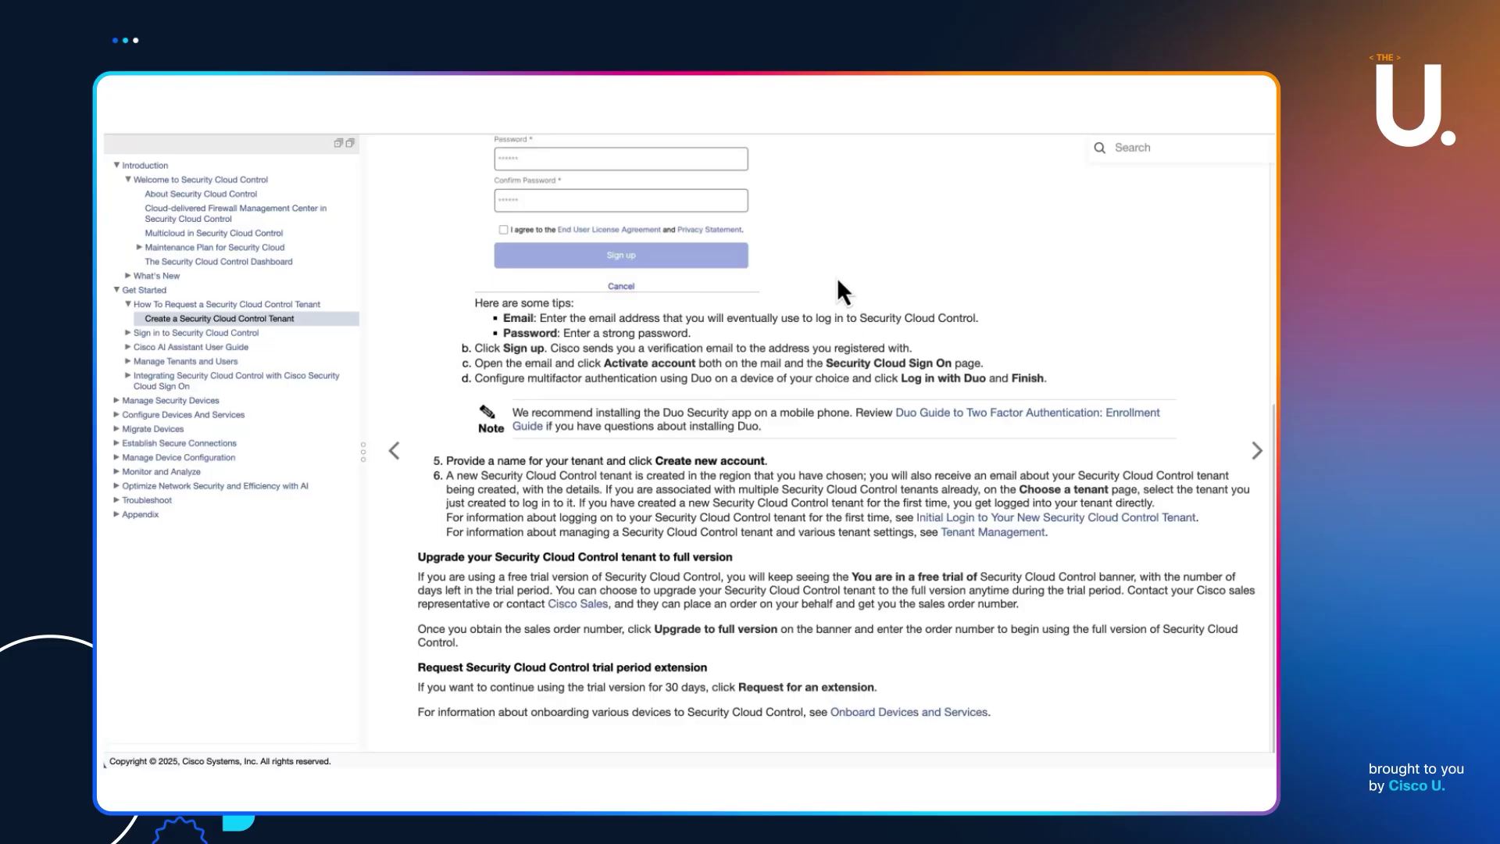
pyautogui.click(155, 334)
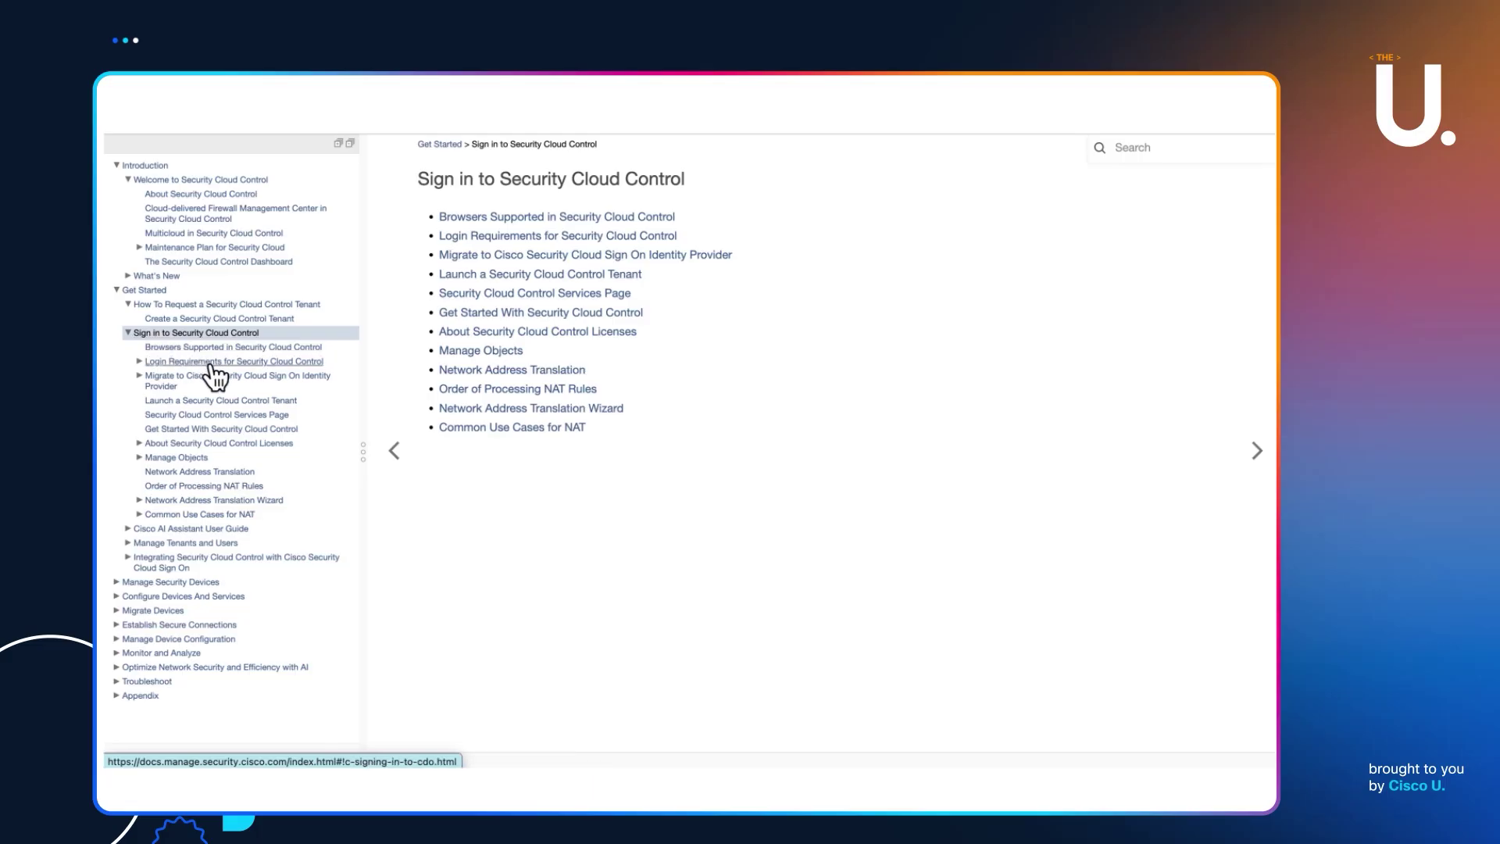
# View Login Requirements and the regional sign-in URLs, then open Manage Security Devices.
pyautogui.click(210, 363)
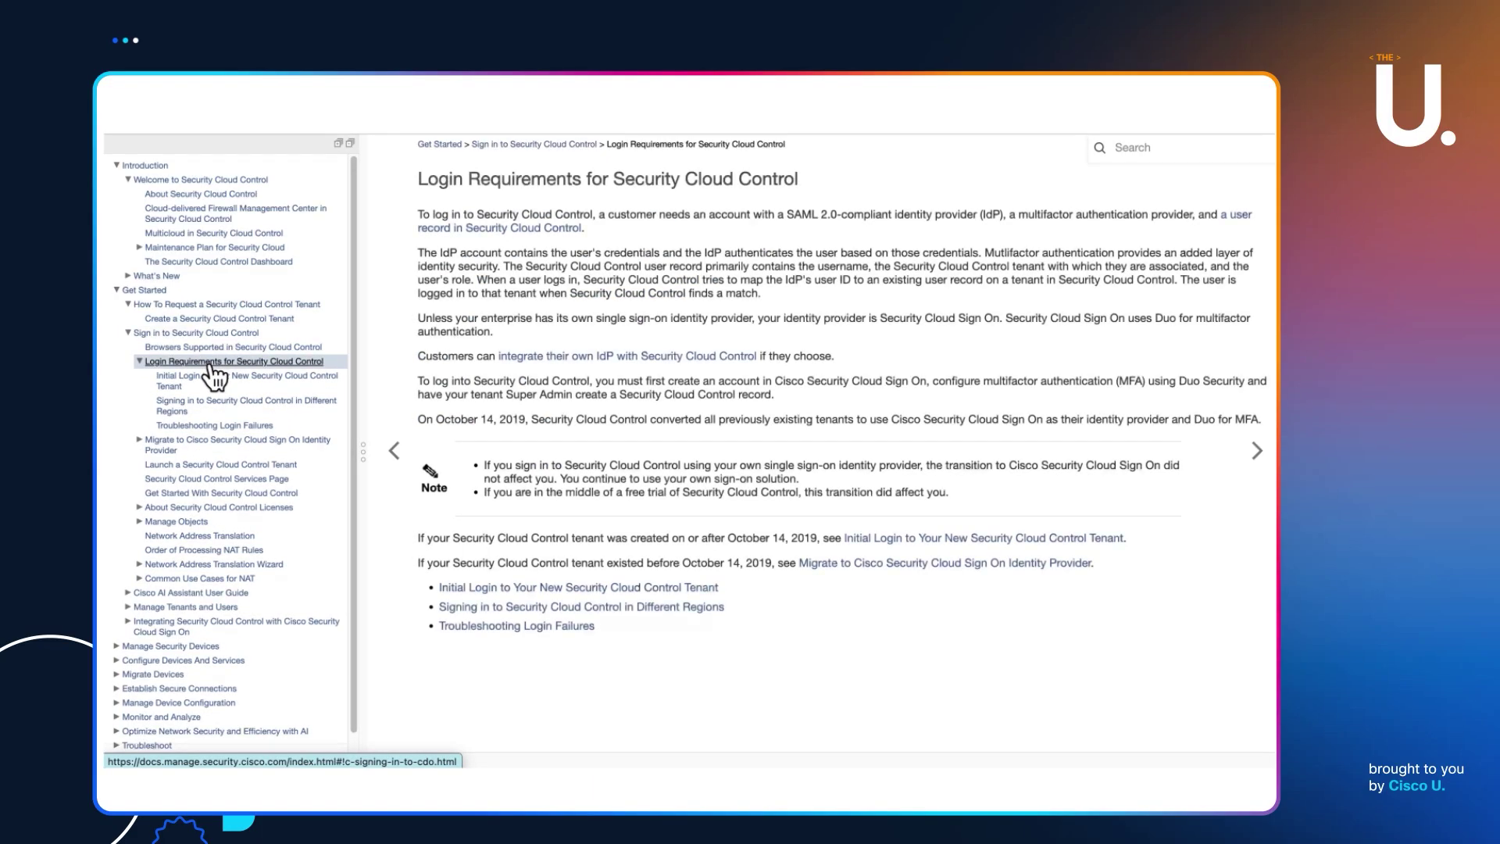
pyautogui.click(275, 406)
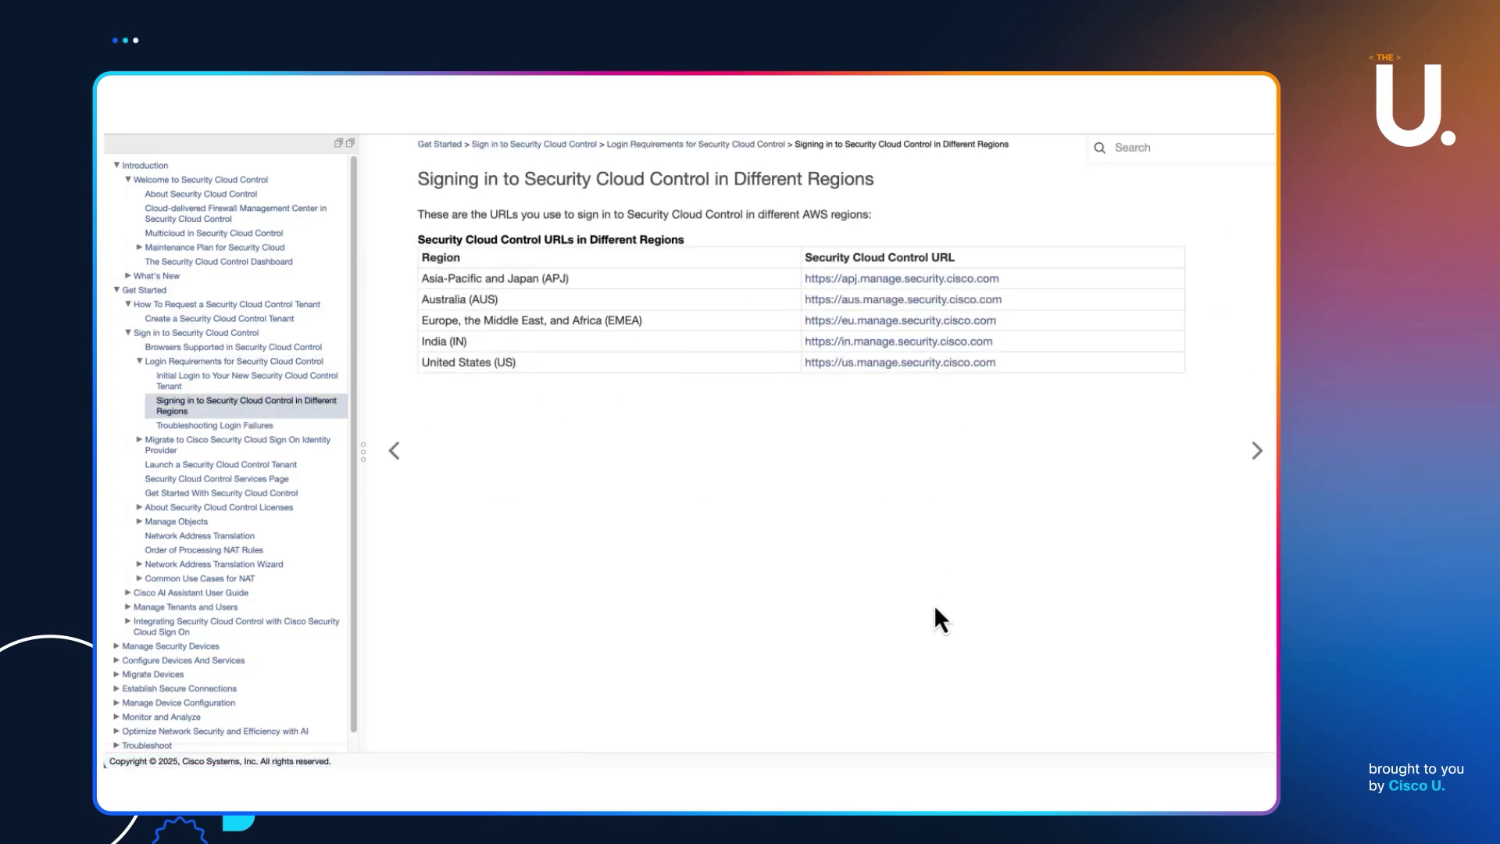
pyautogui.click(118, 291)
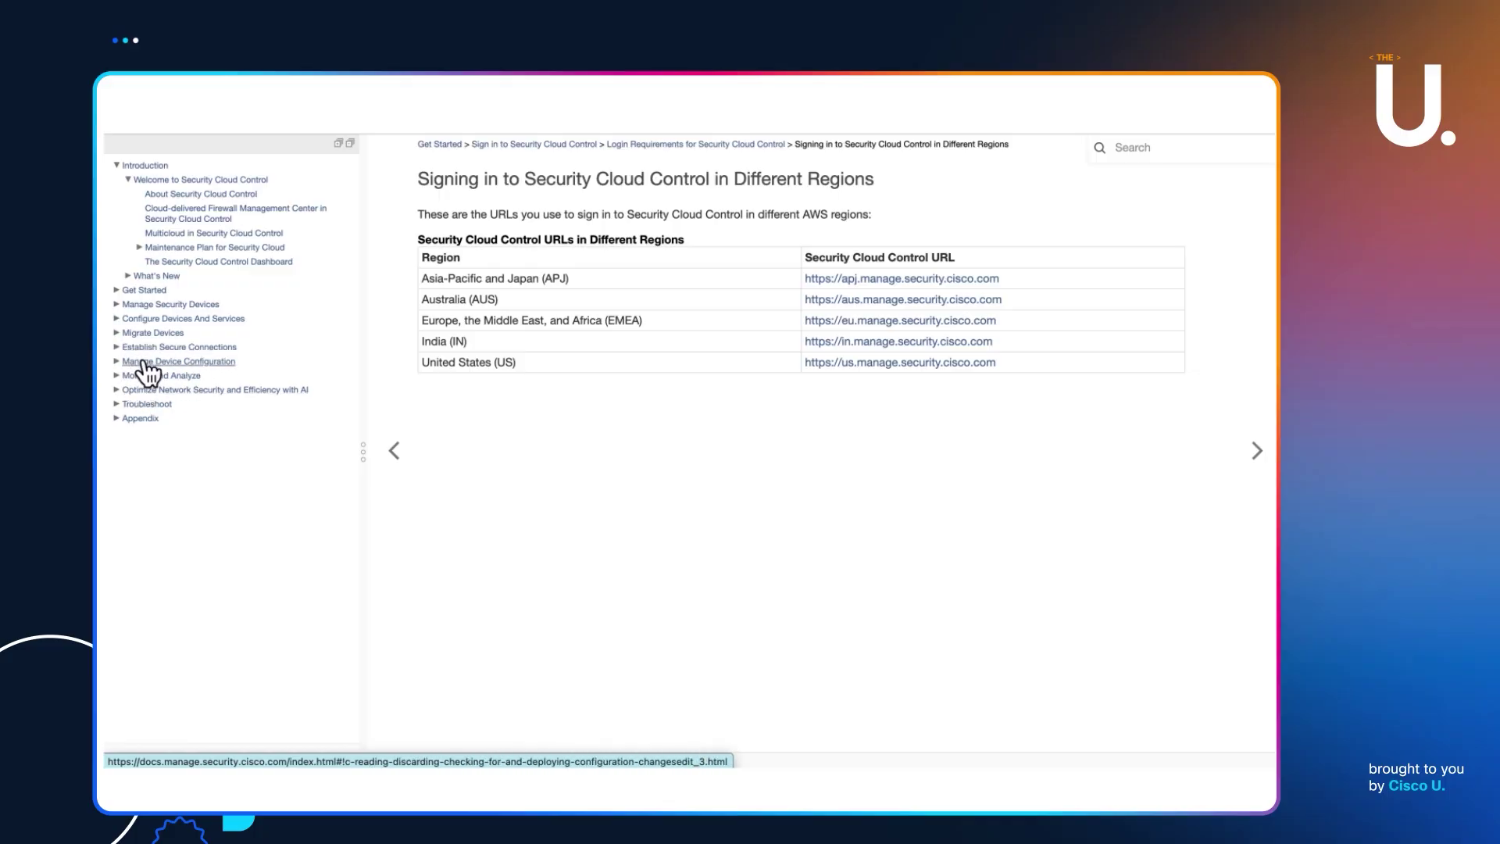
pyautogui.click(117, 306)
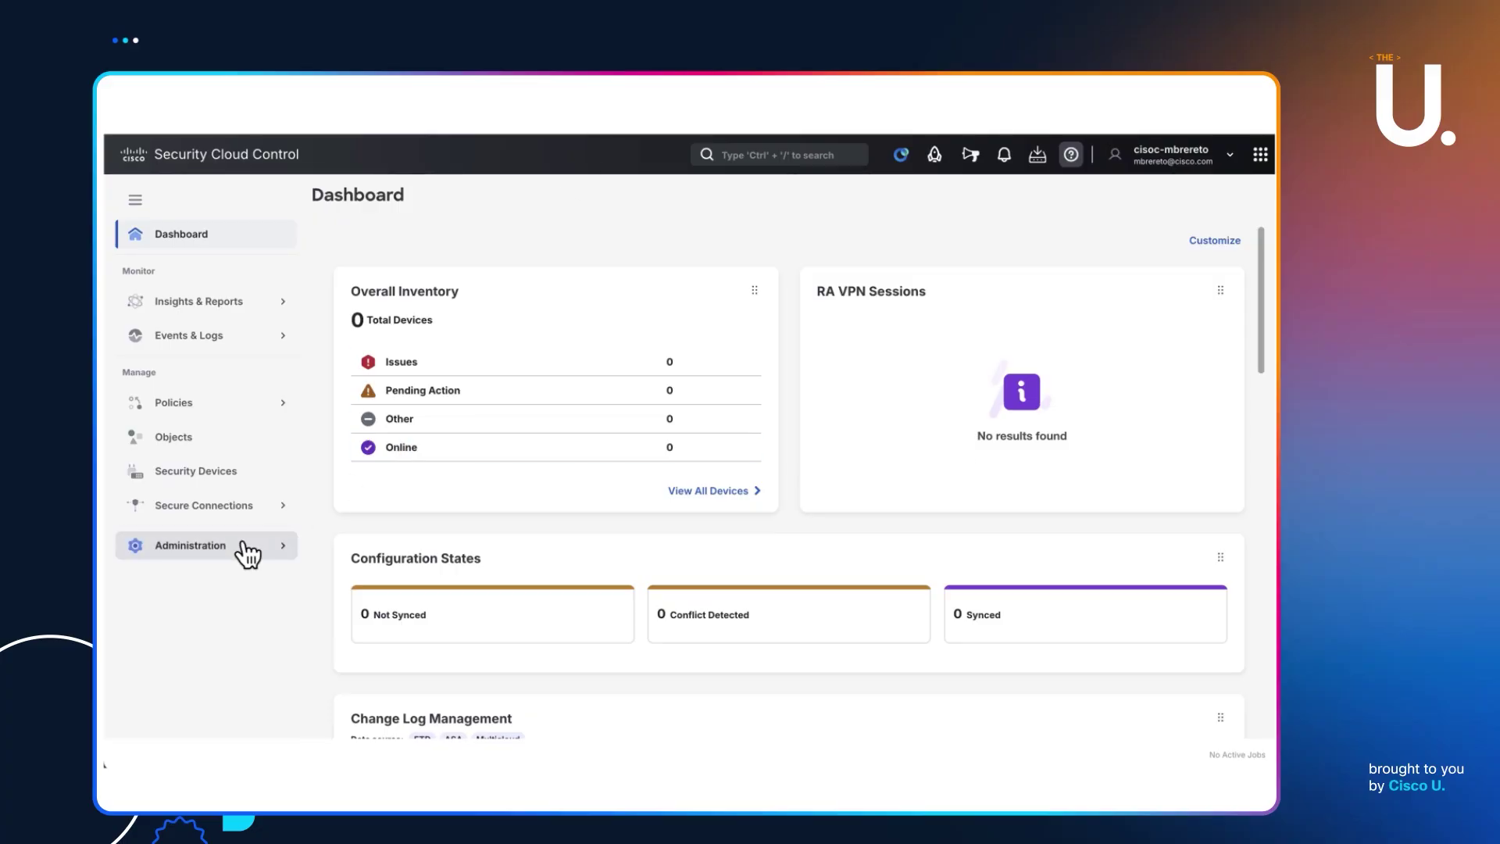
# Show the empty Security Devices list, then expand the Administration flyout.
pyautogui.click(209, 474)
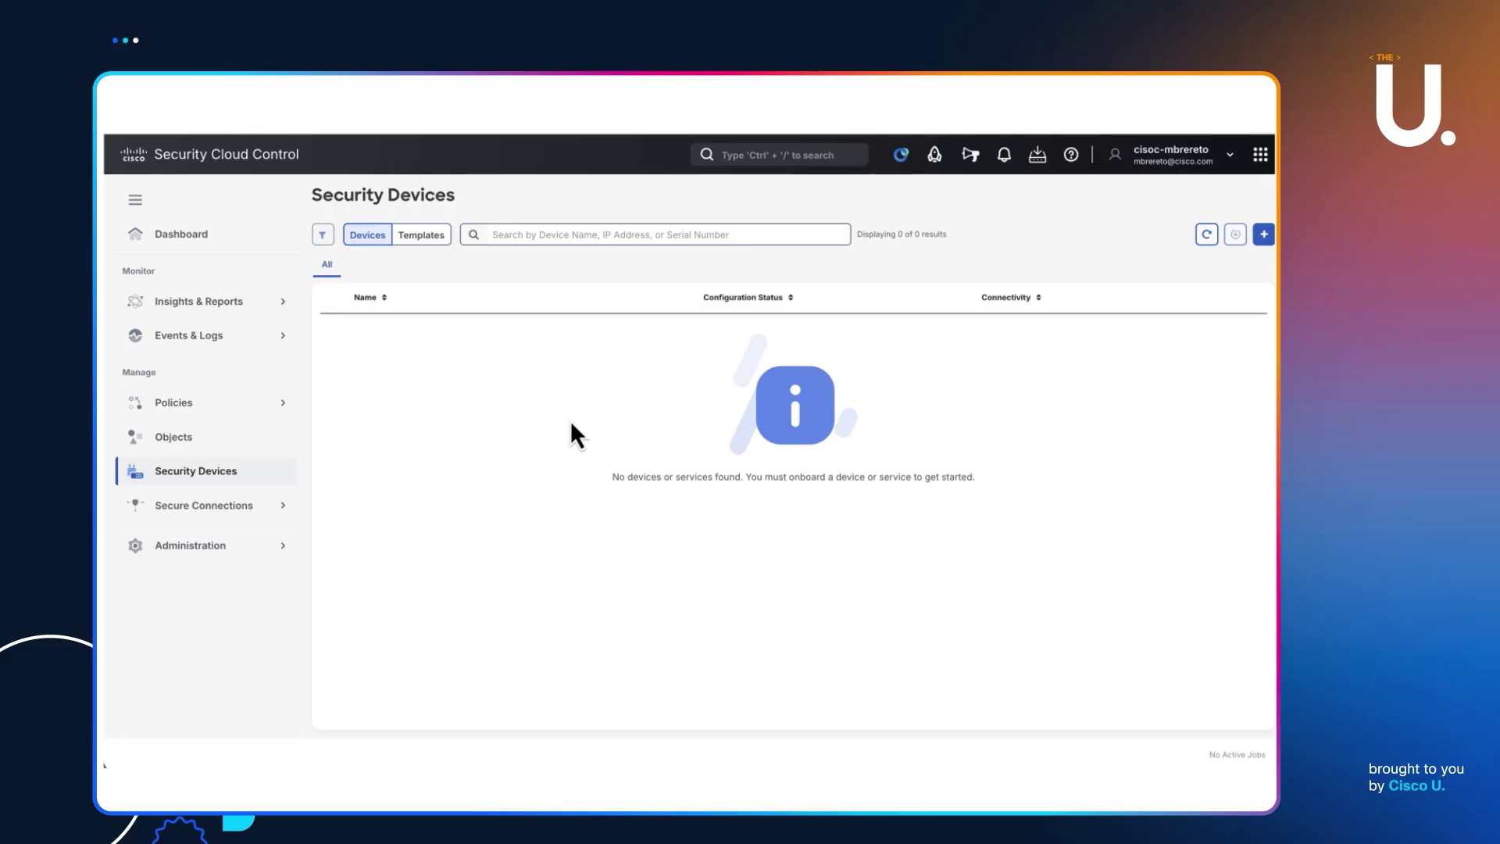
pyautogui.click(218, 550)
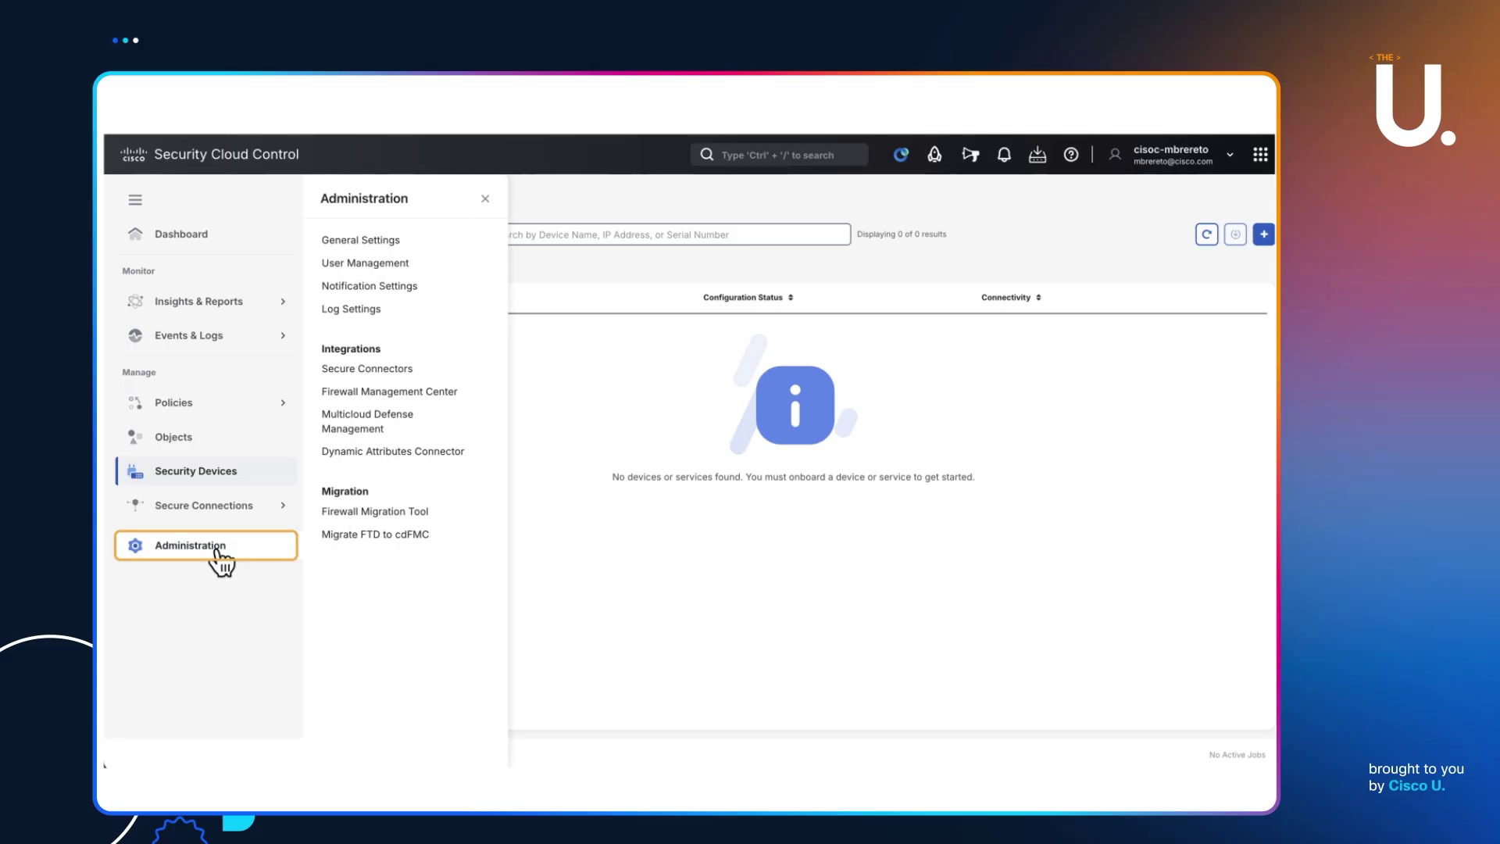
# Check that the FMC services list holds only the Cloud-Delivered FMC, then go back to Security Devices.
pyautogui.click(391, 393)
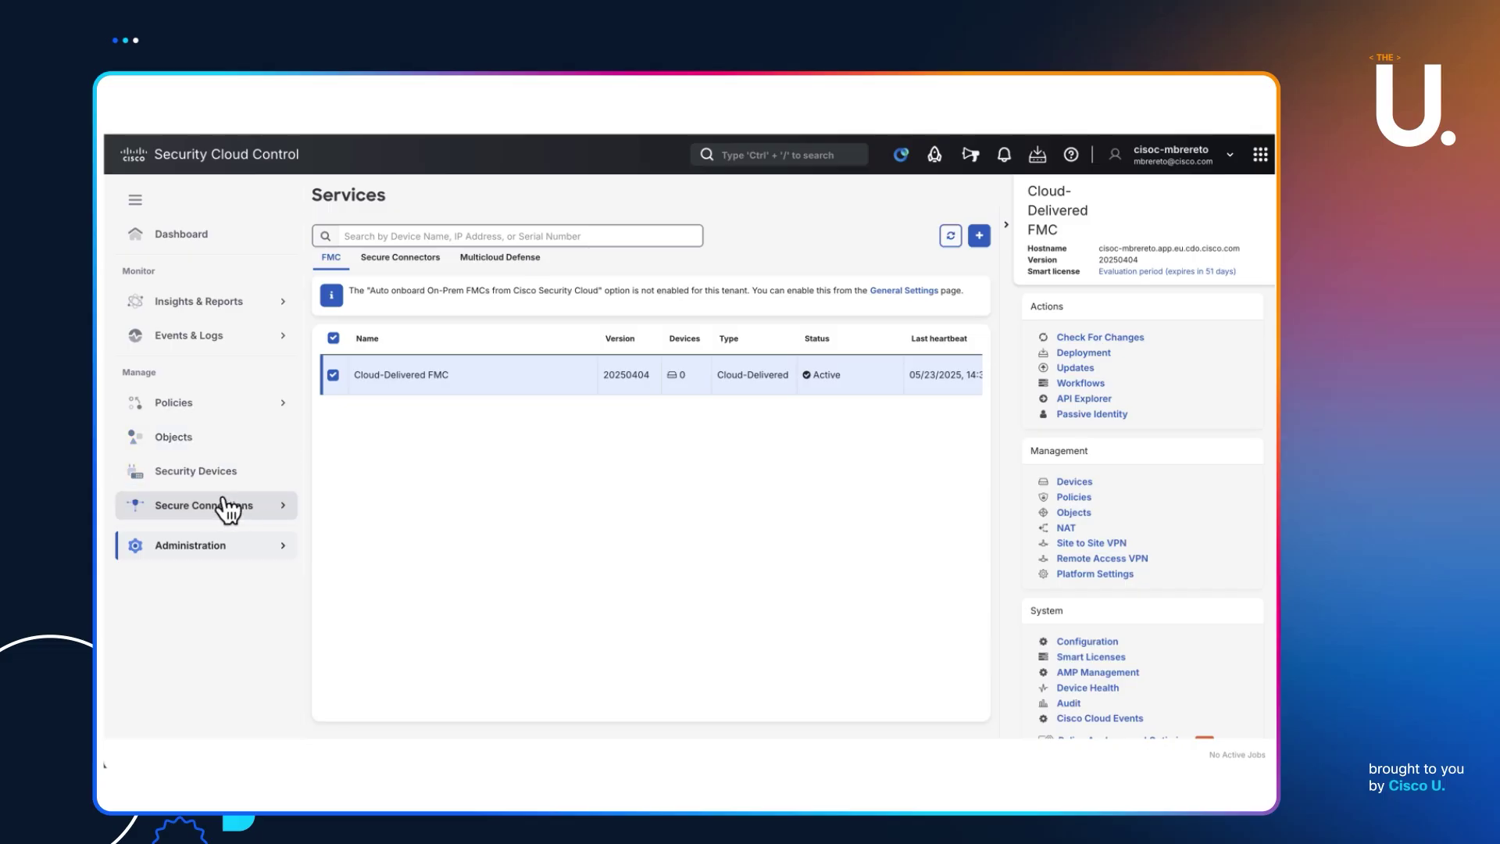
pyautogui.click(205, 473)
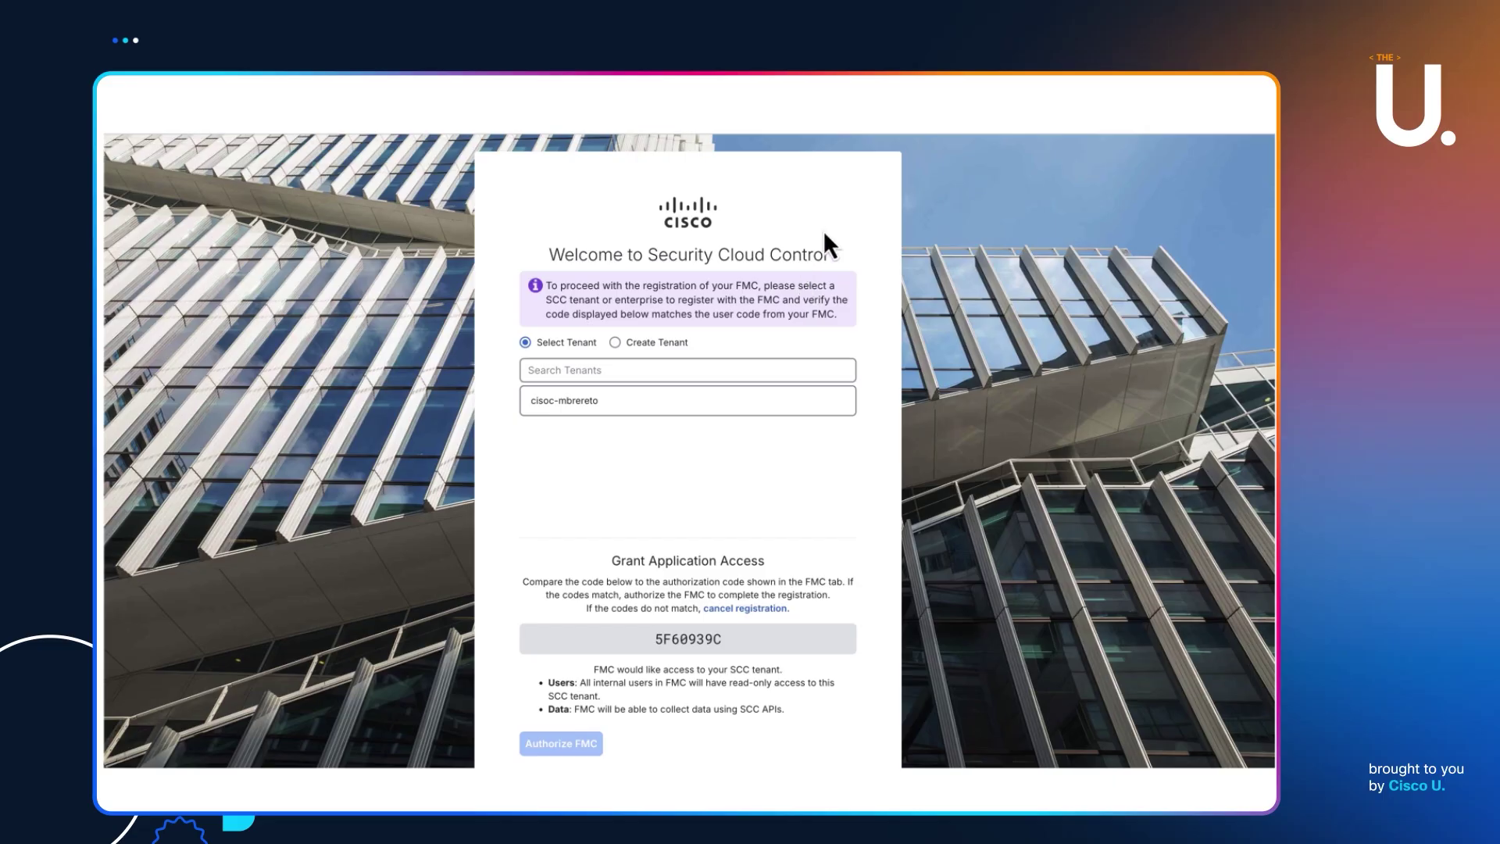
# Select the registration tenant and check its code against the FMC's SecureX user code.
pyautogui.click(583, 400)
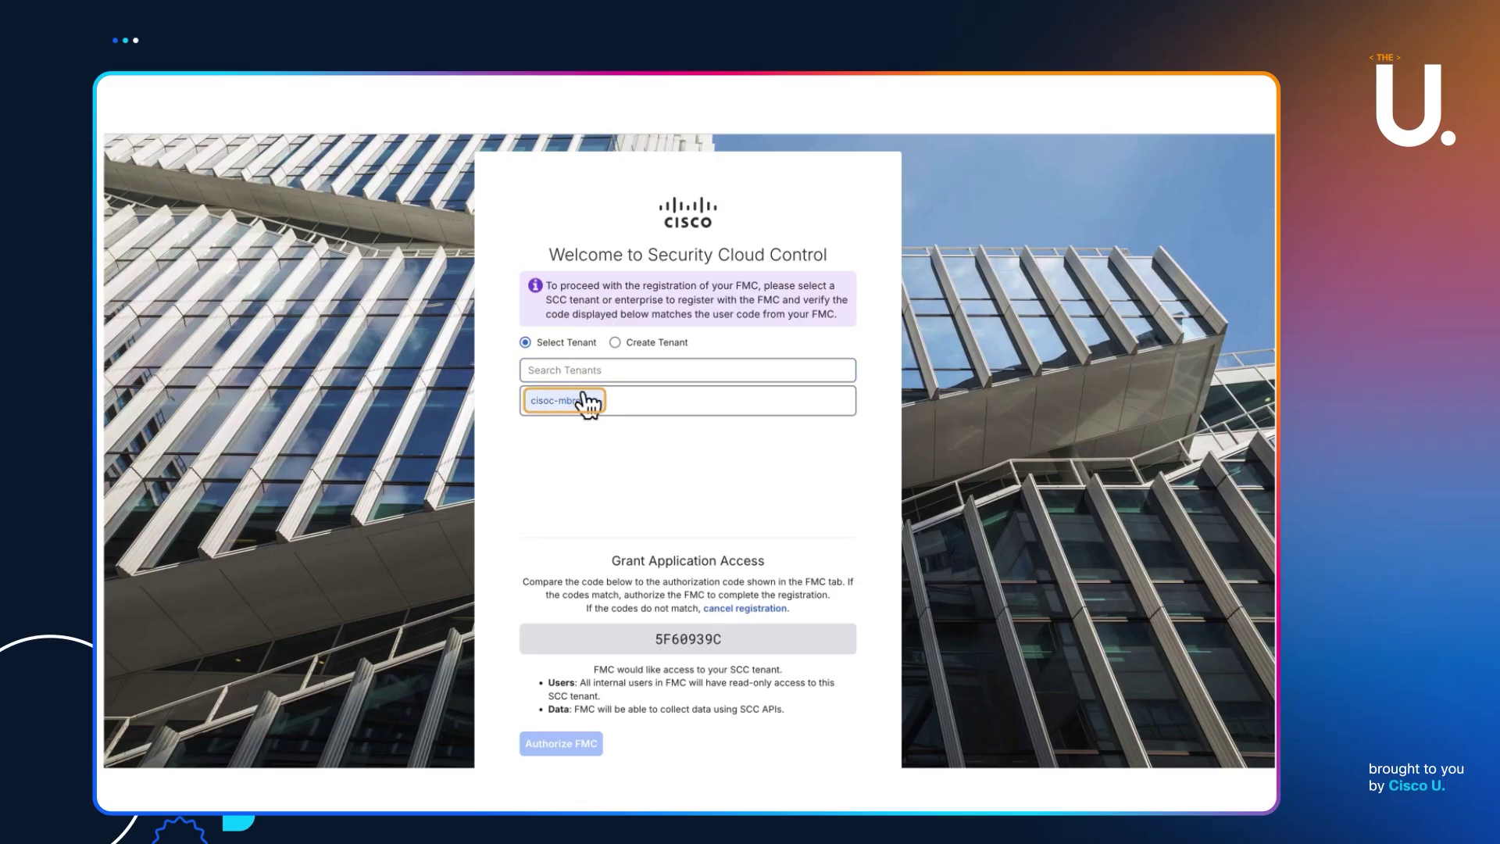
pyautogui.click(585, 401)
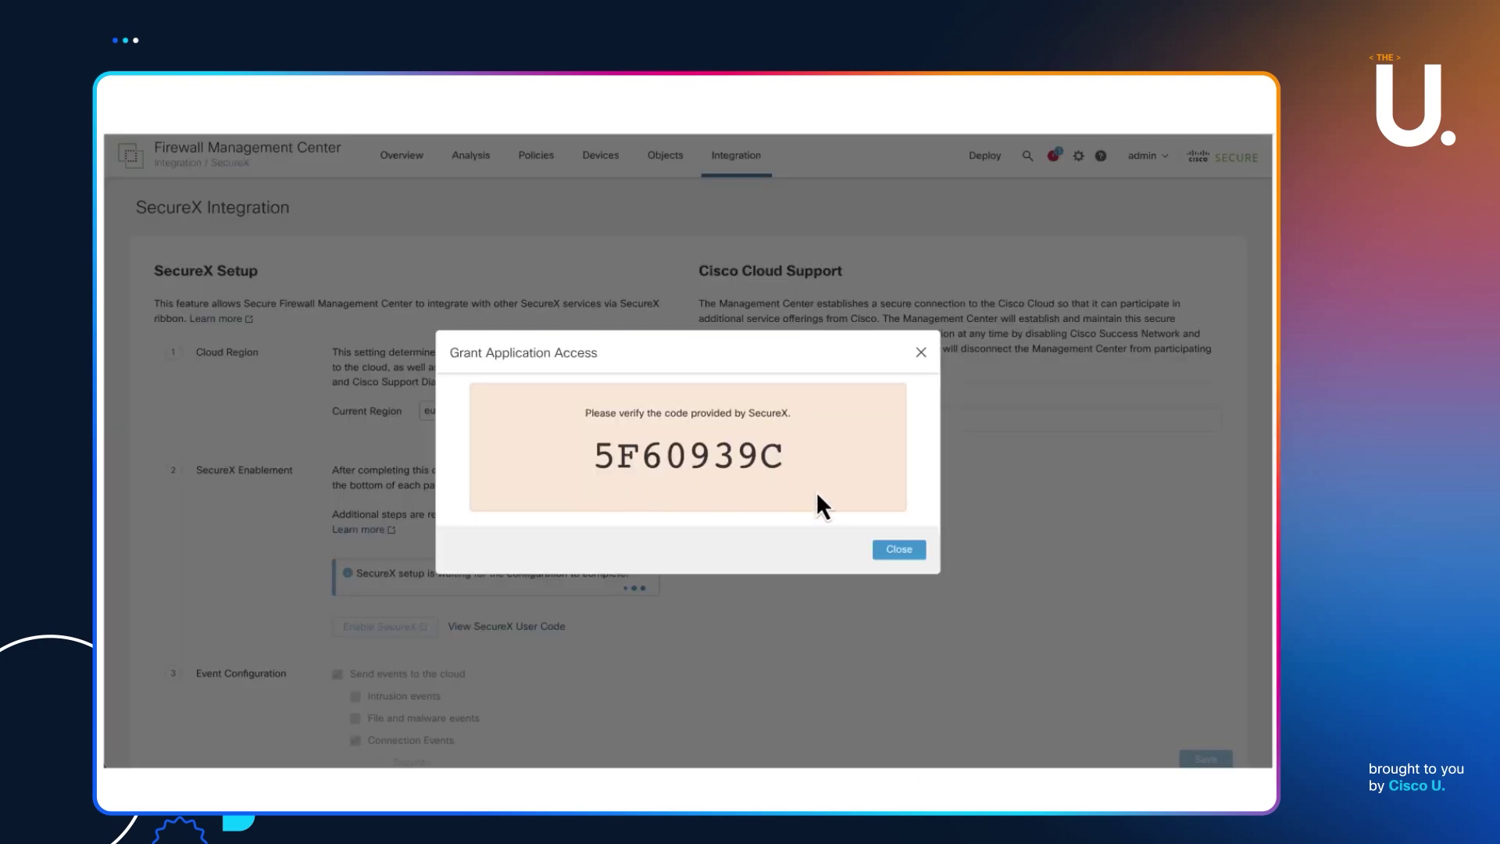
pyautogui.click(891, 547)
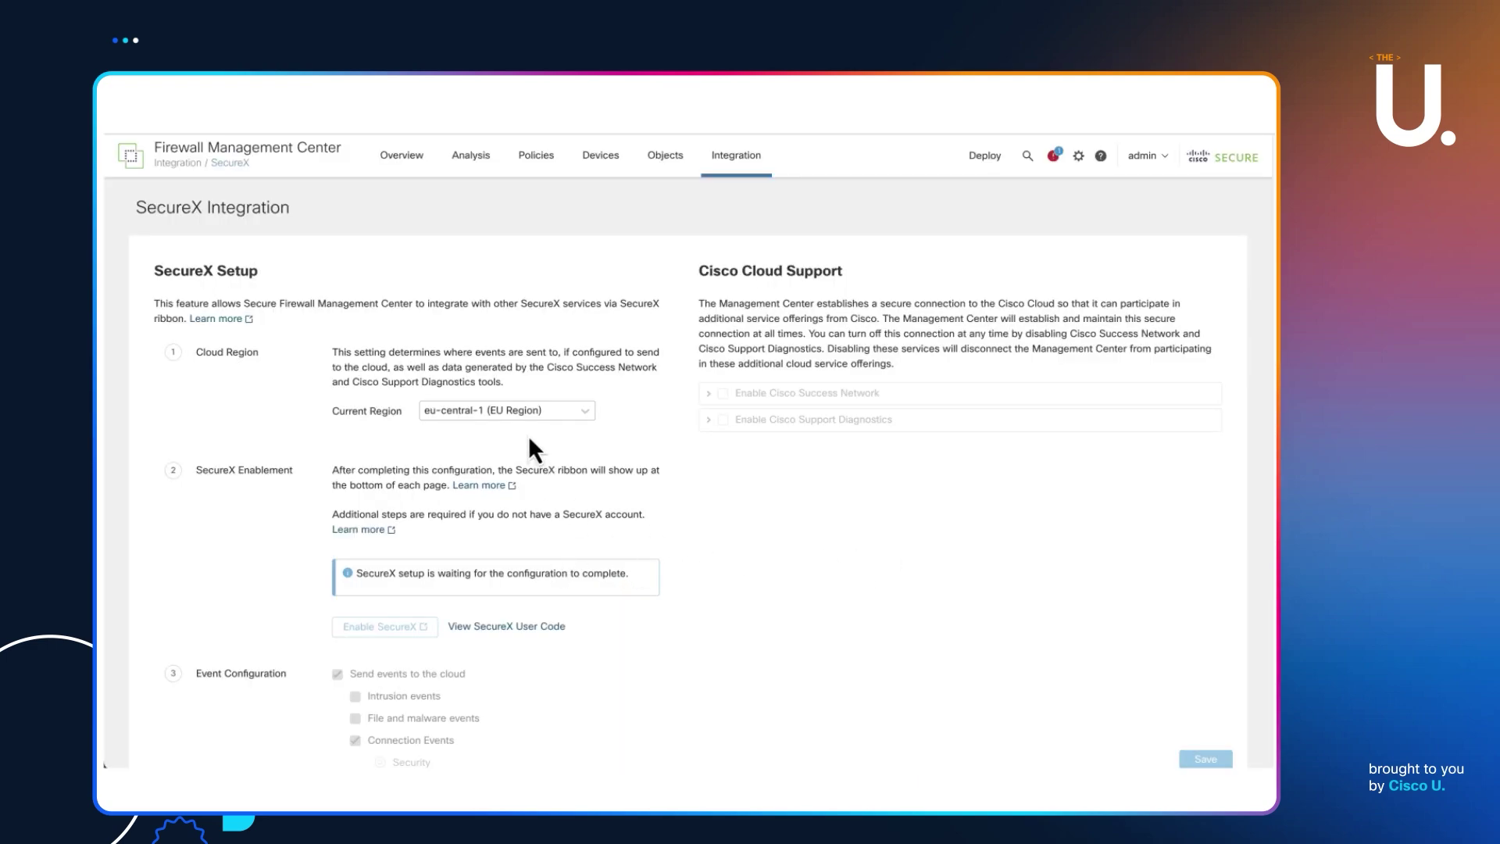
pyautogui.click(546, 627)
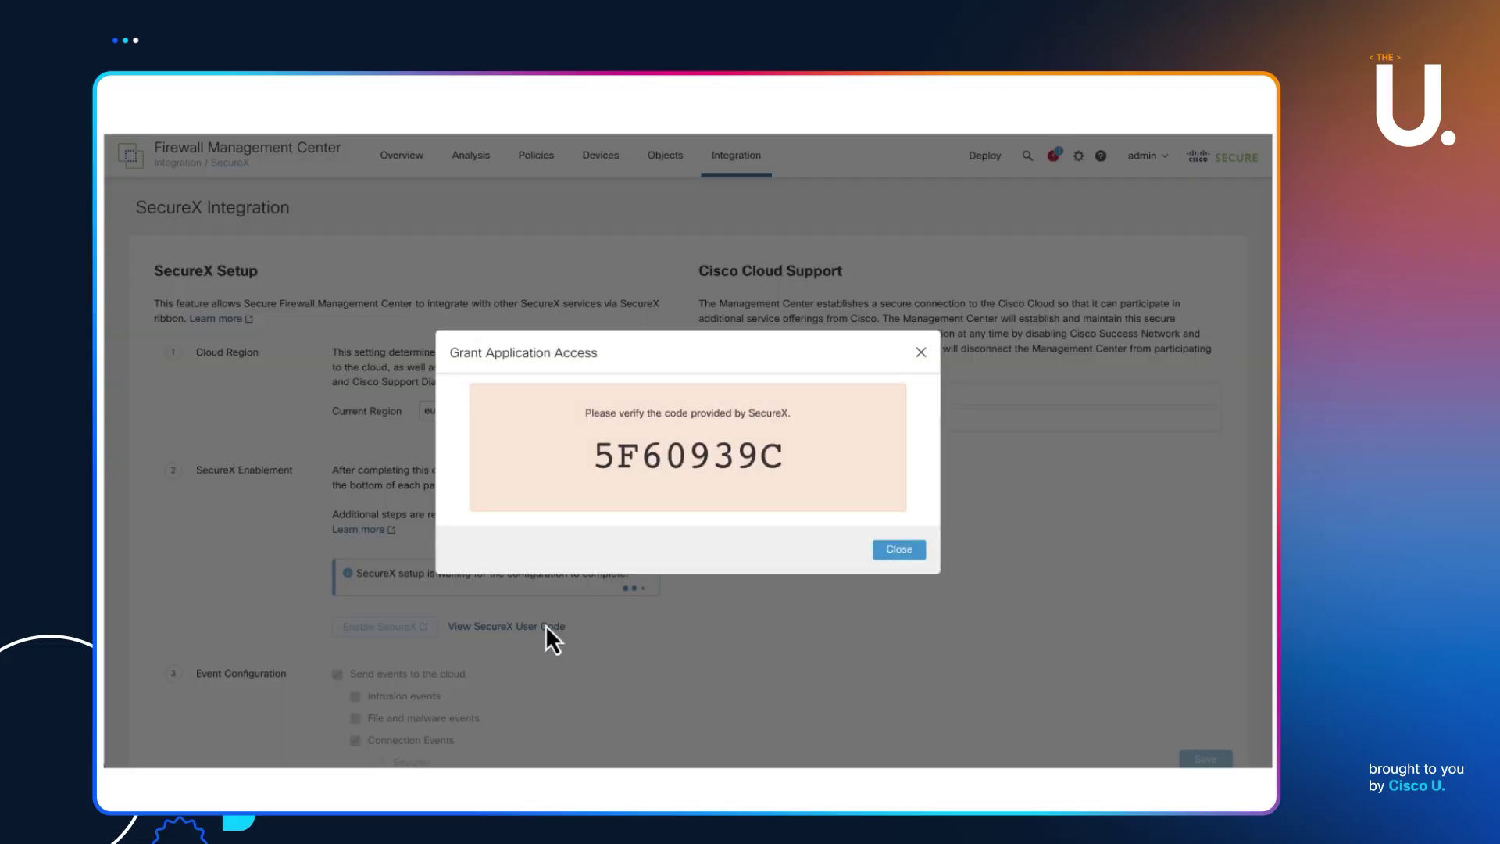
pyautogui.click(895, 550)
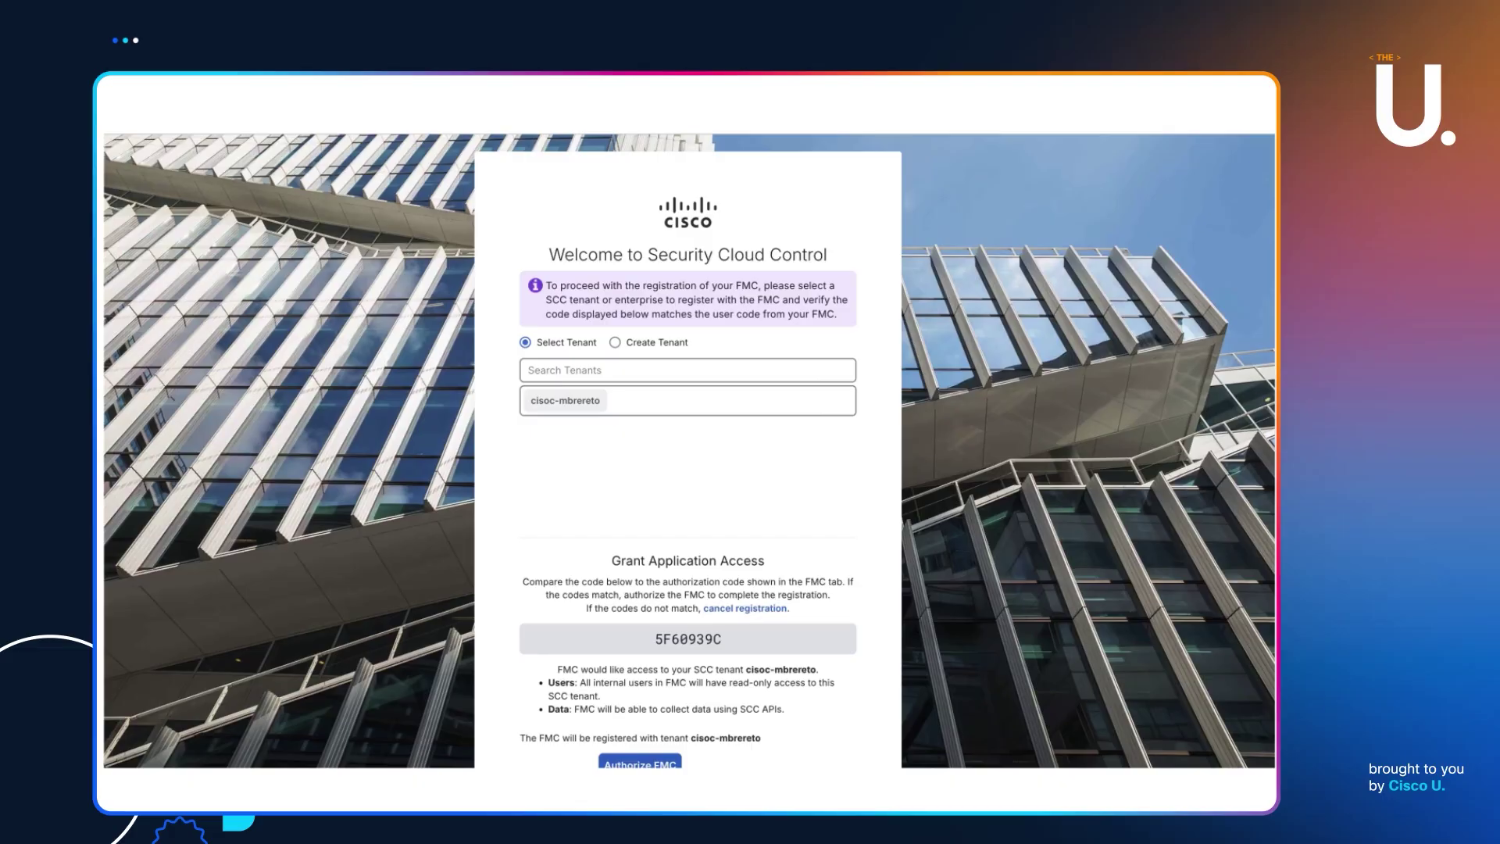
# Authorize the FMC to join the selected tenant.
pyautogui.doubleClick(556, 401)
pyautogui.scroll(-1, 728, 649)
pyautogui.click(671, 753)
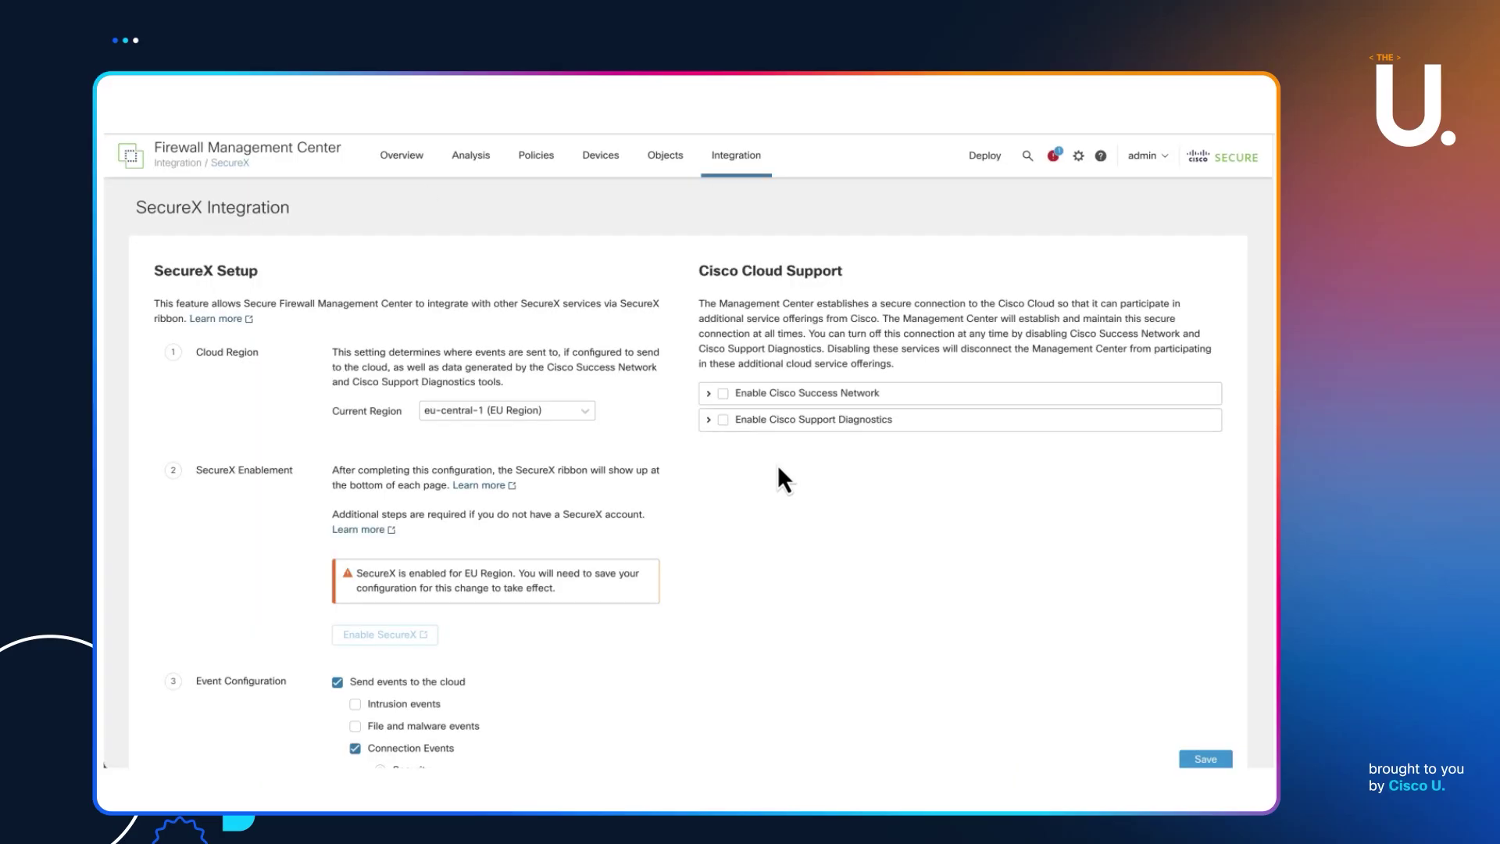
# Save SecureX with Send events to the cloud and Connection Events (All) enabled for EU Region.
pyautogui.scroll(-3, 779, 469)
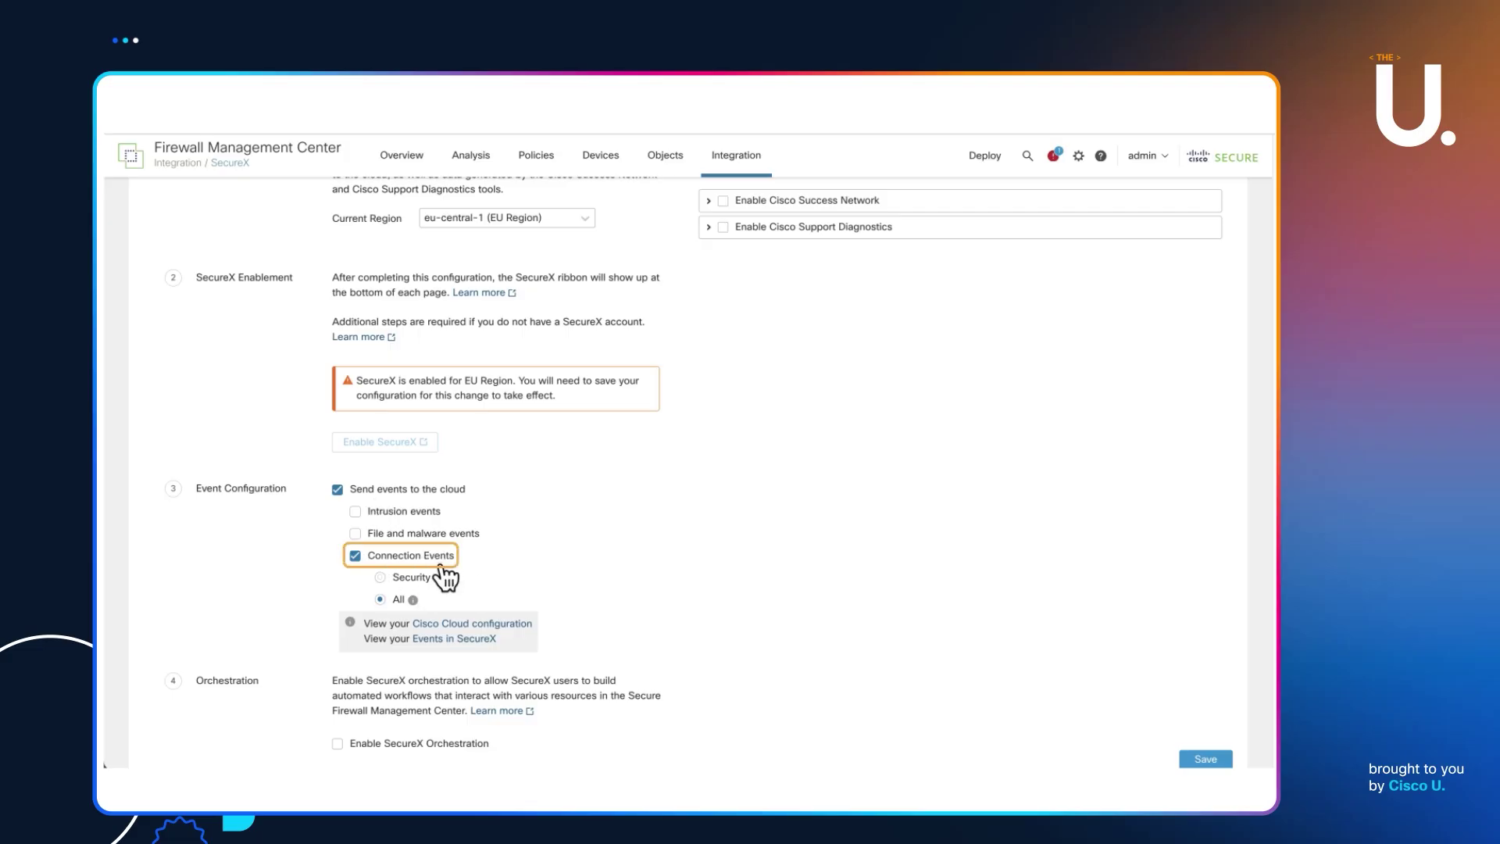
pyautogui.scroll(-1, 274, 678)
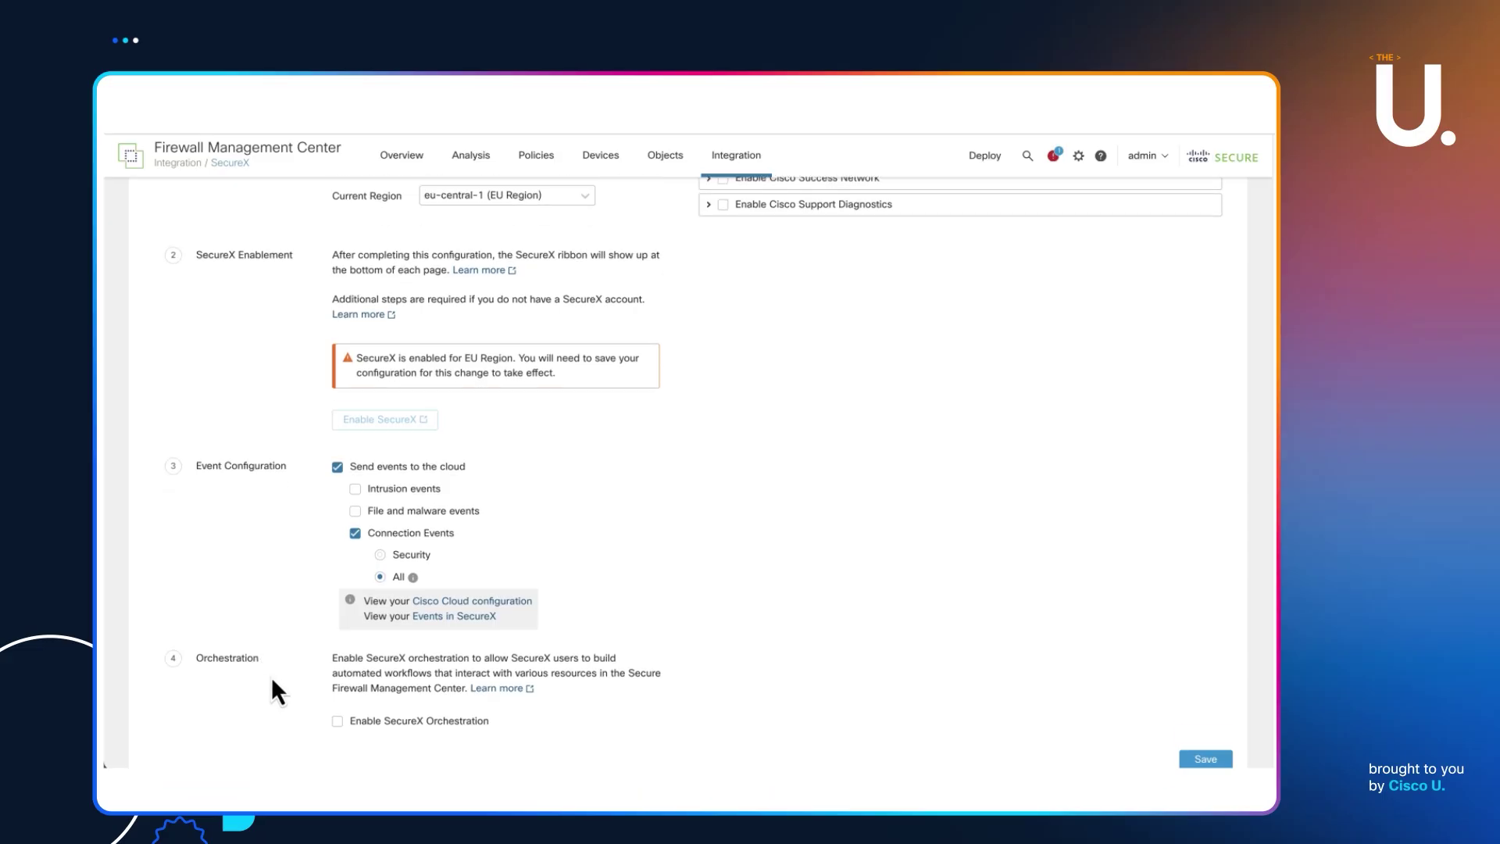
pyautogui.click(1207, 759)
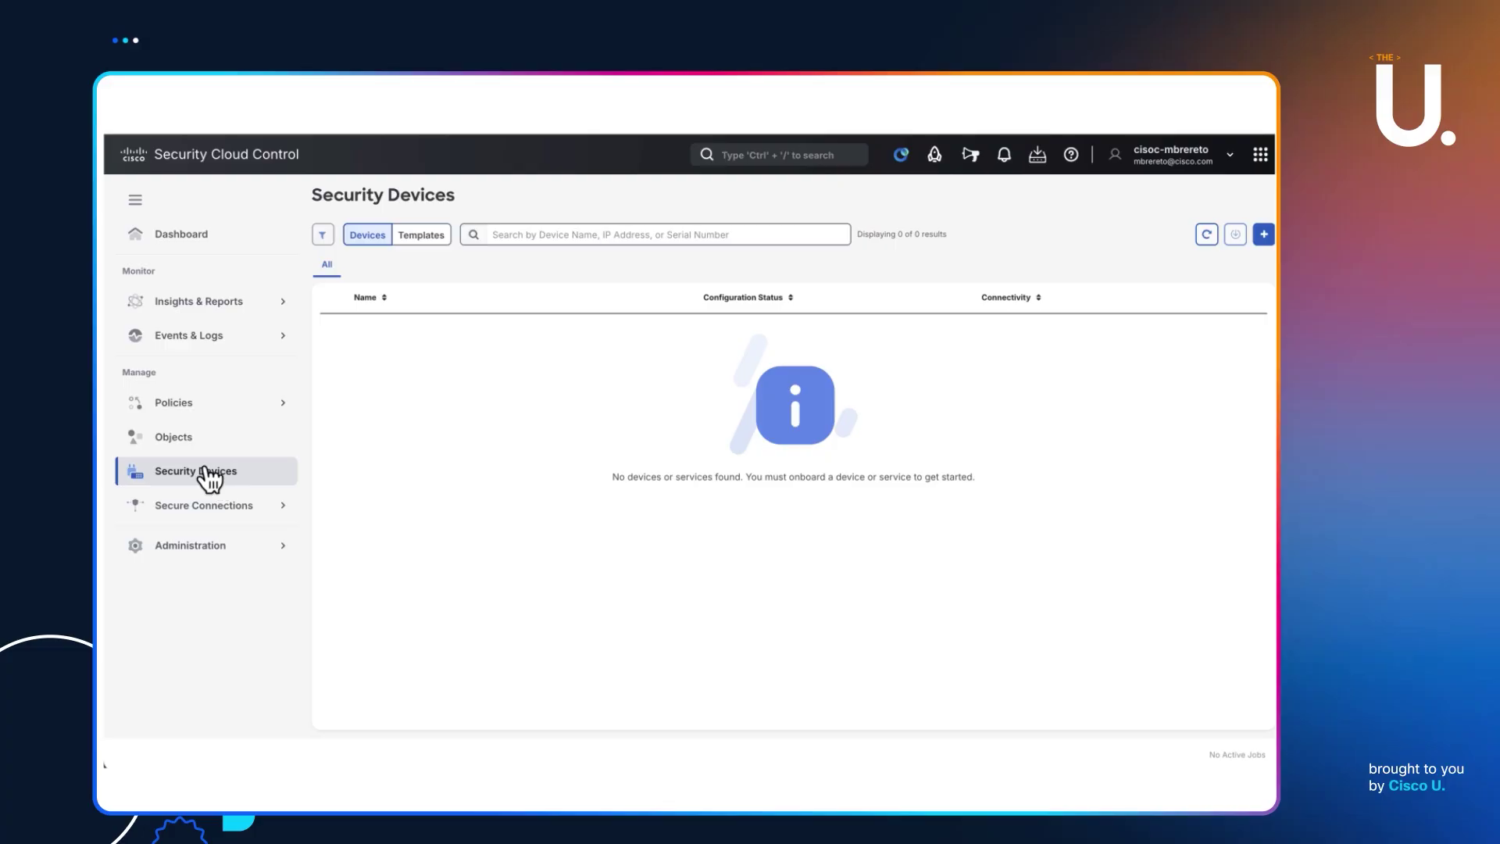
pyautogui.click(202, 547)
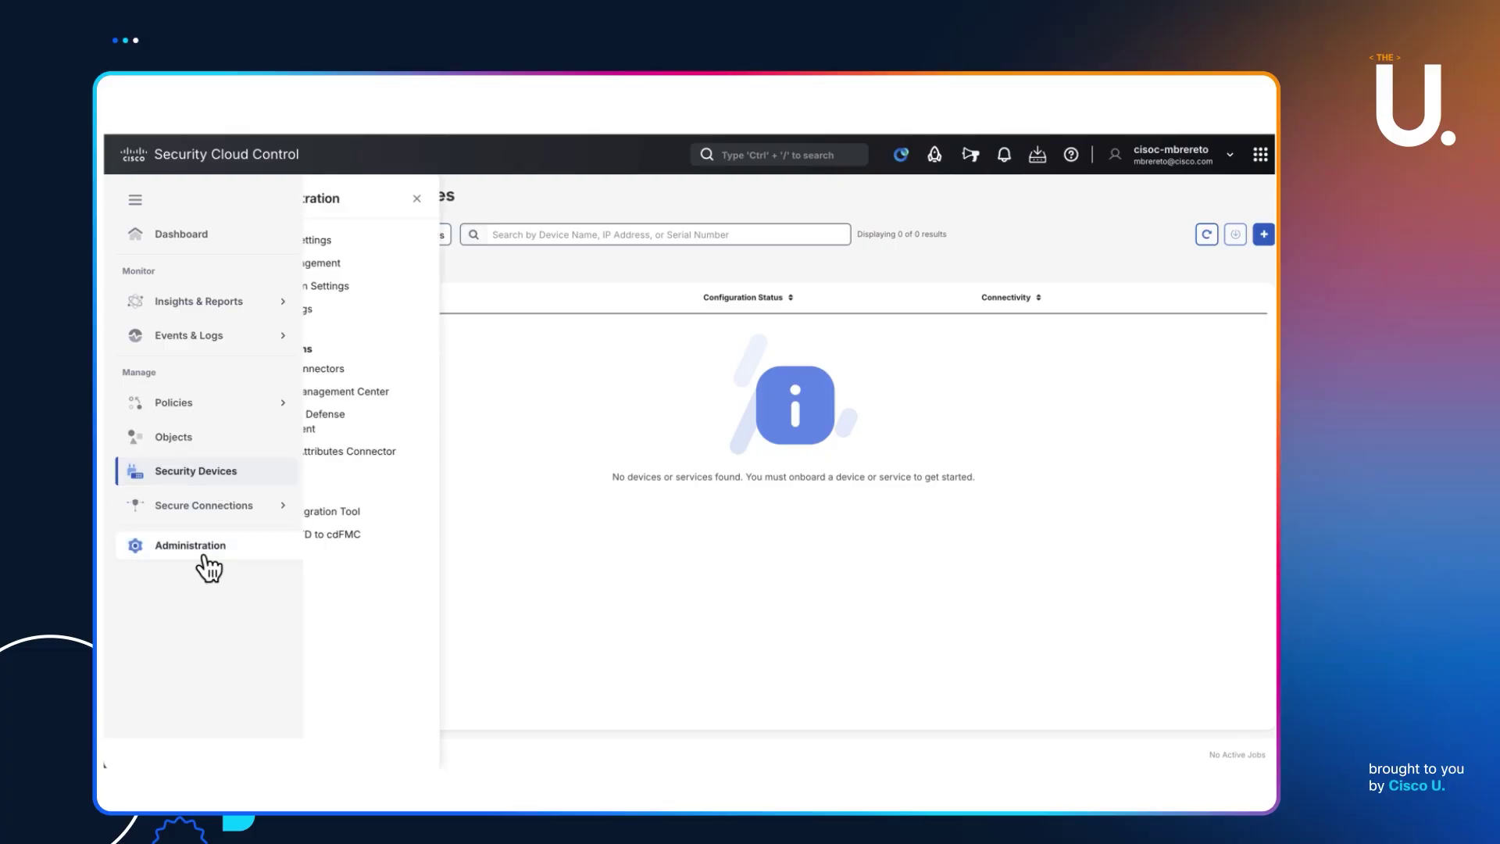
pyautogui.click(385, 393)
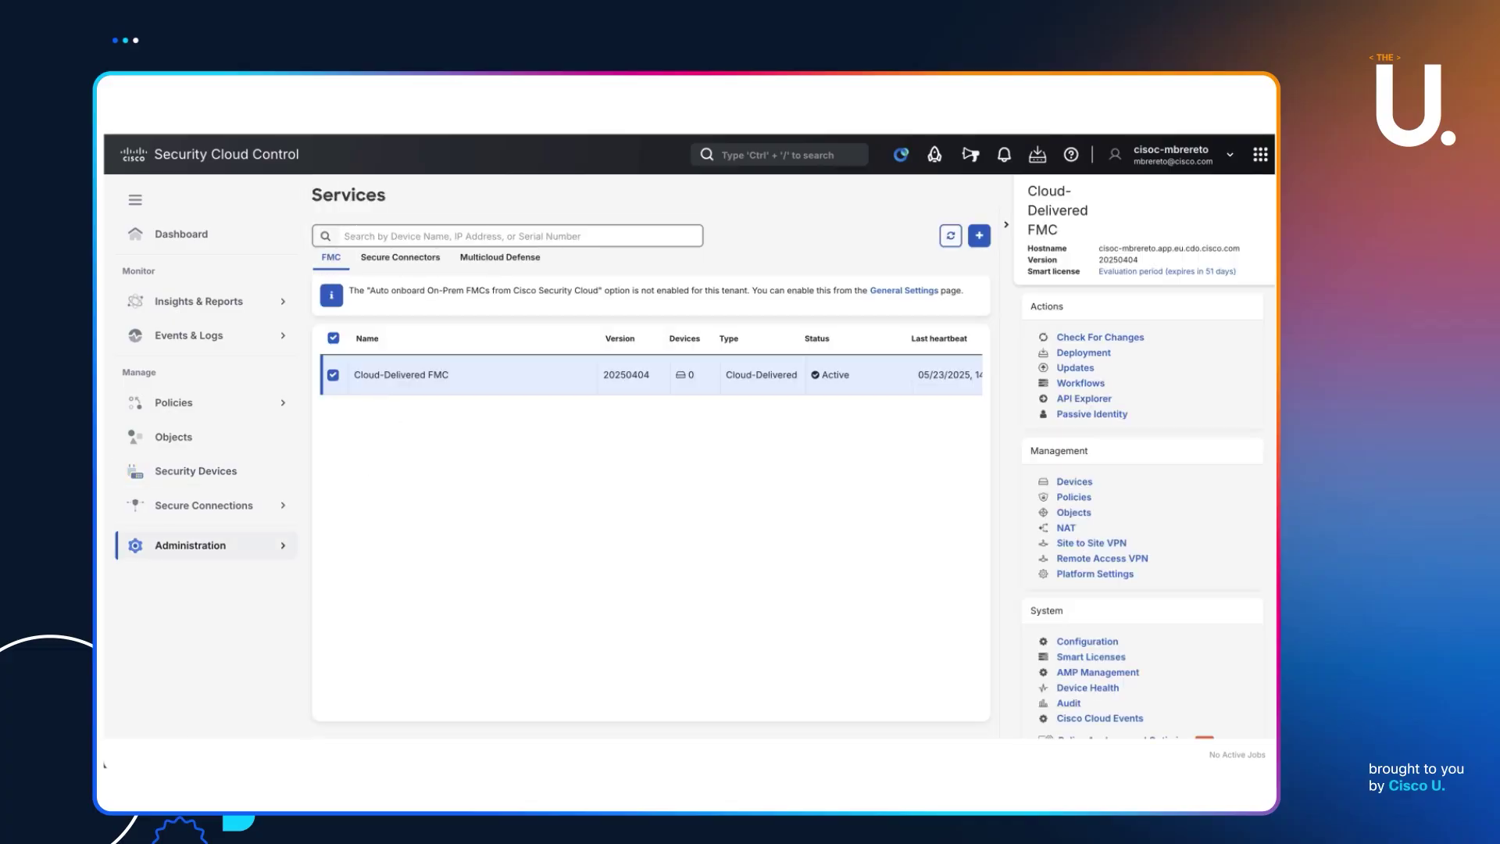
pyautogui.click(224, 474)
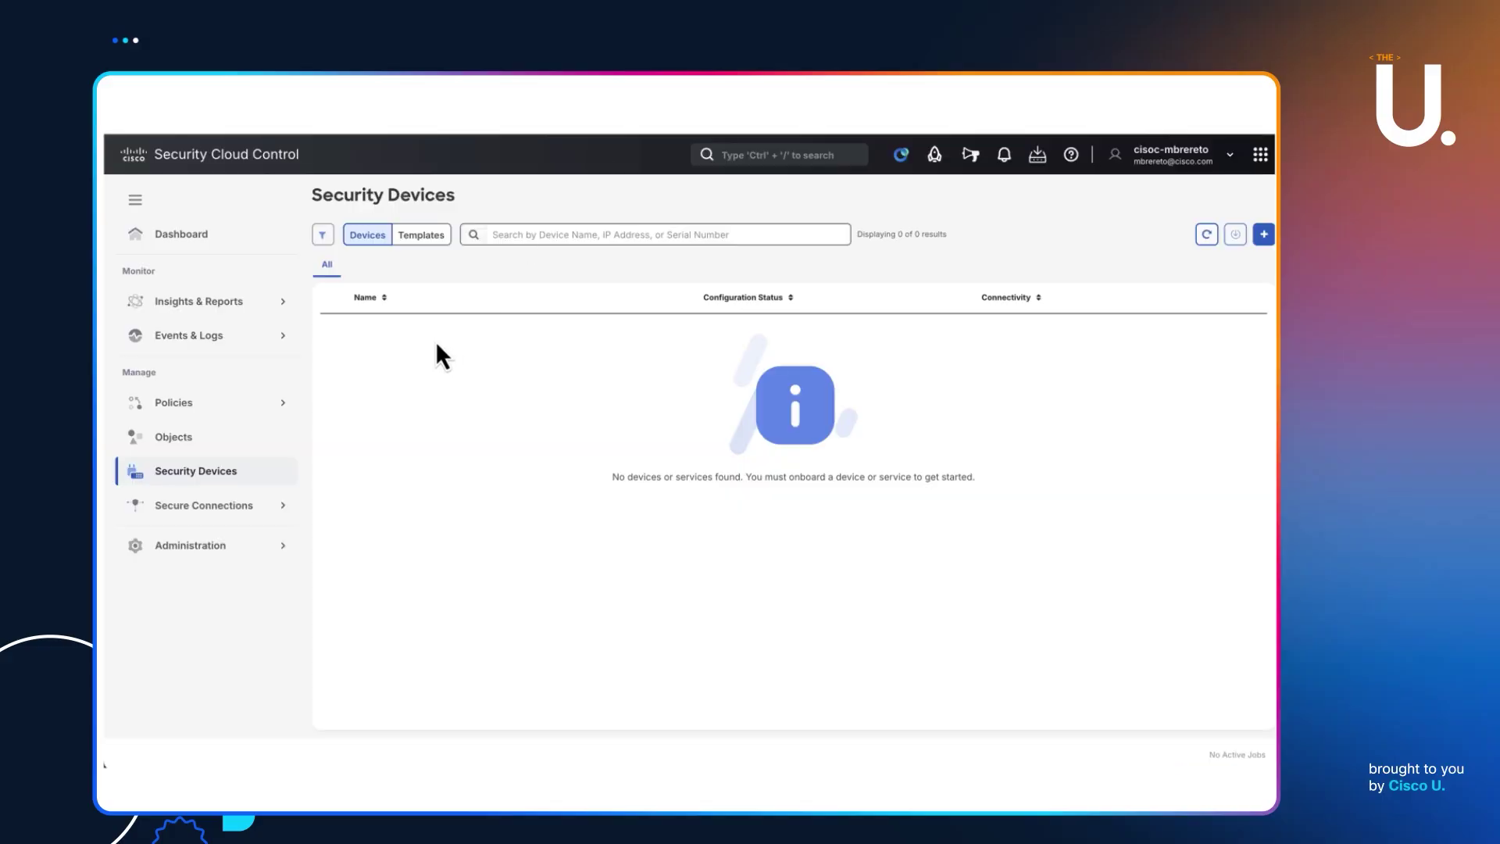
# Open Event Logging and search connection events for responder IP 192.168.10.90.
pyautogui.click(218, 337)
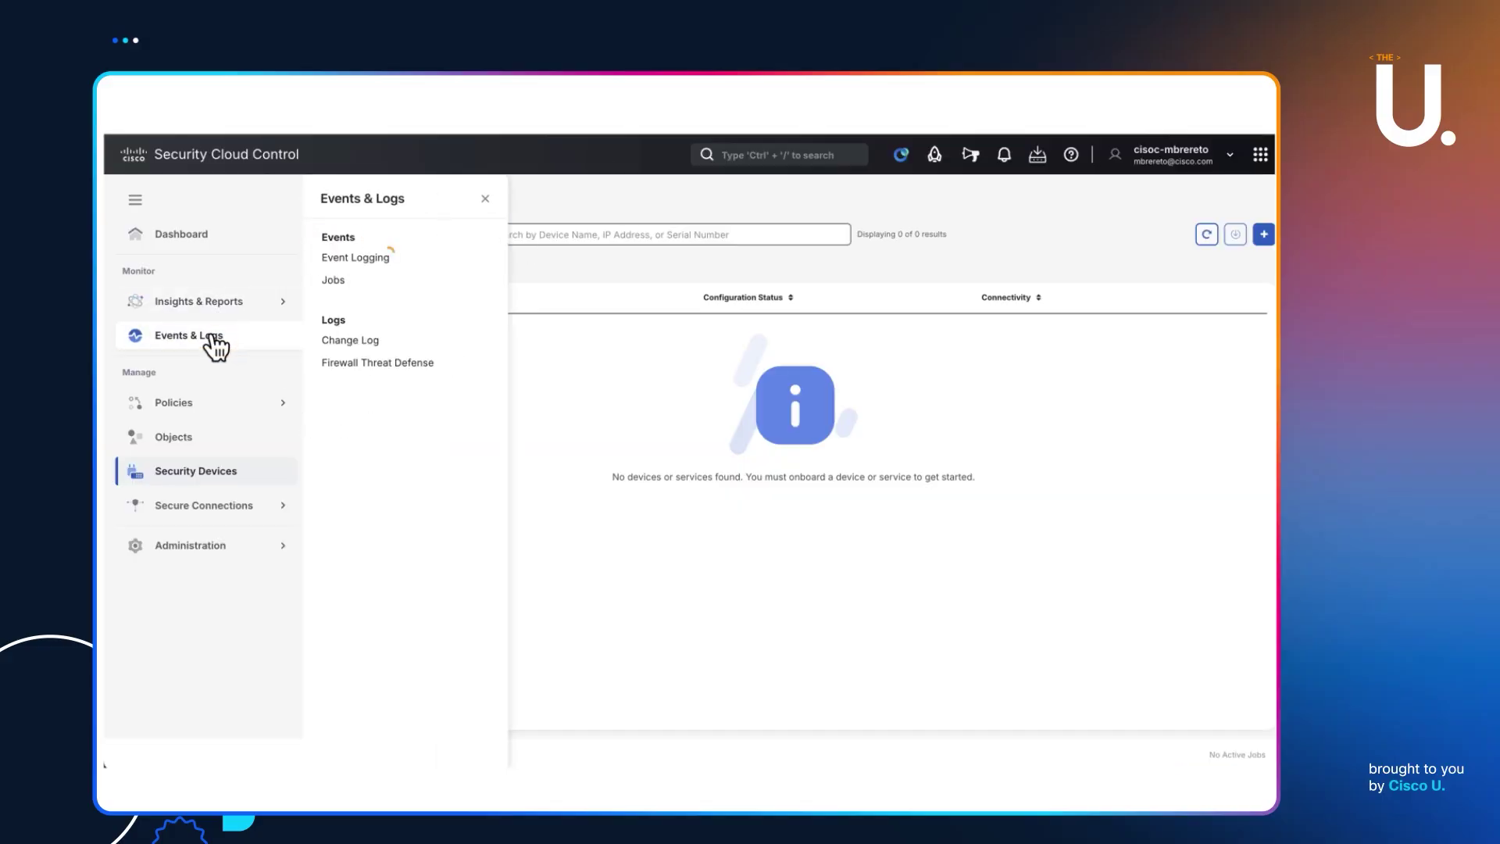
pyautogui.click(360, 259)
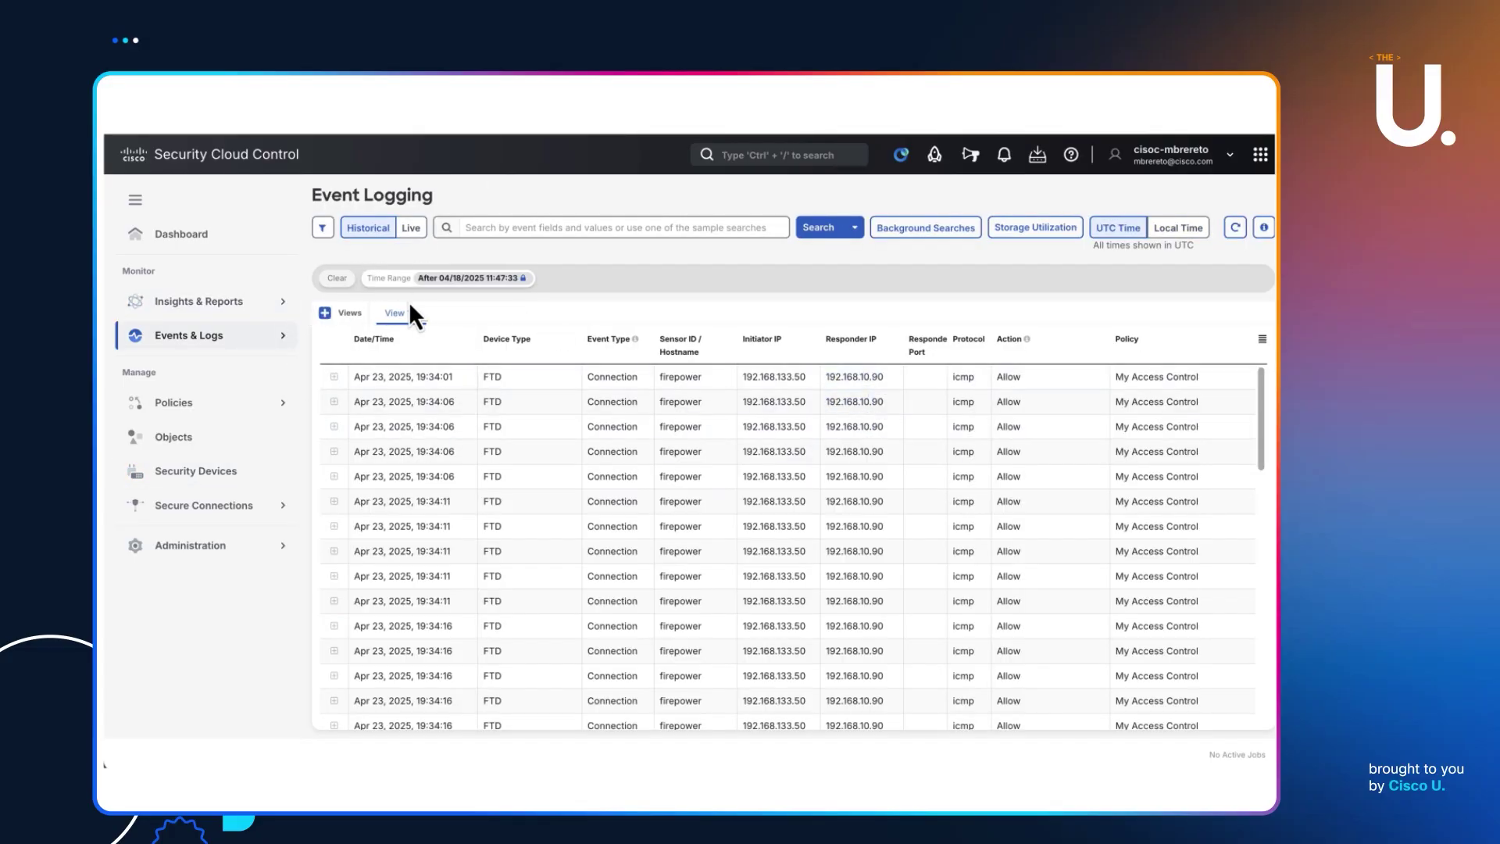
pyautogui.click(869, 381)
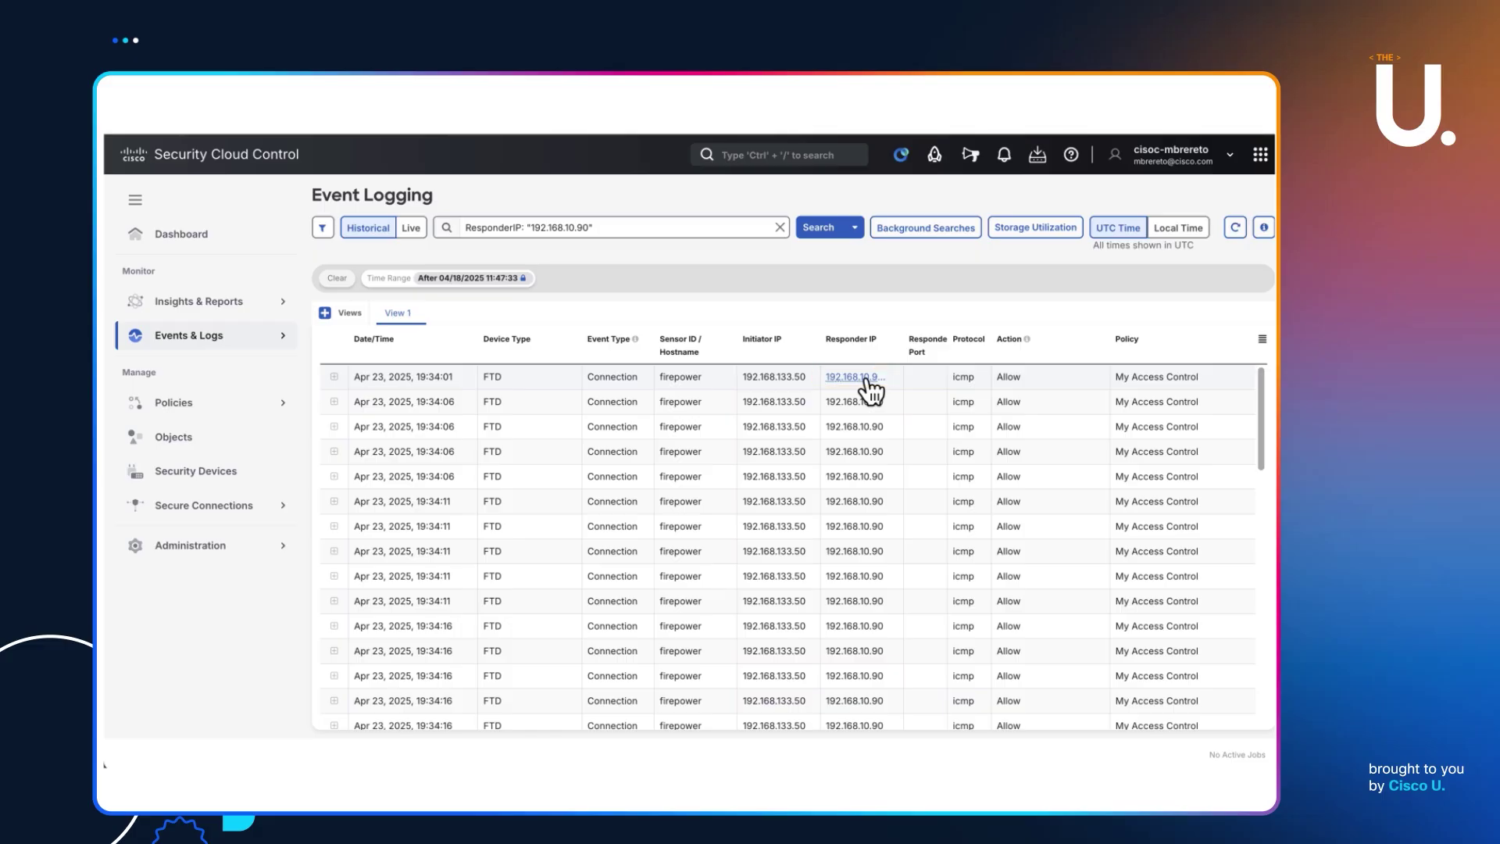
pyautogui.click(821, 228)
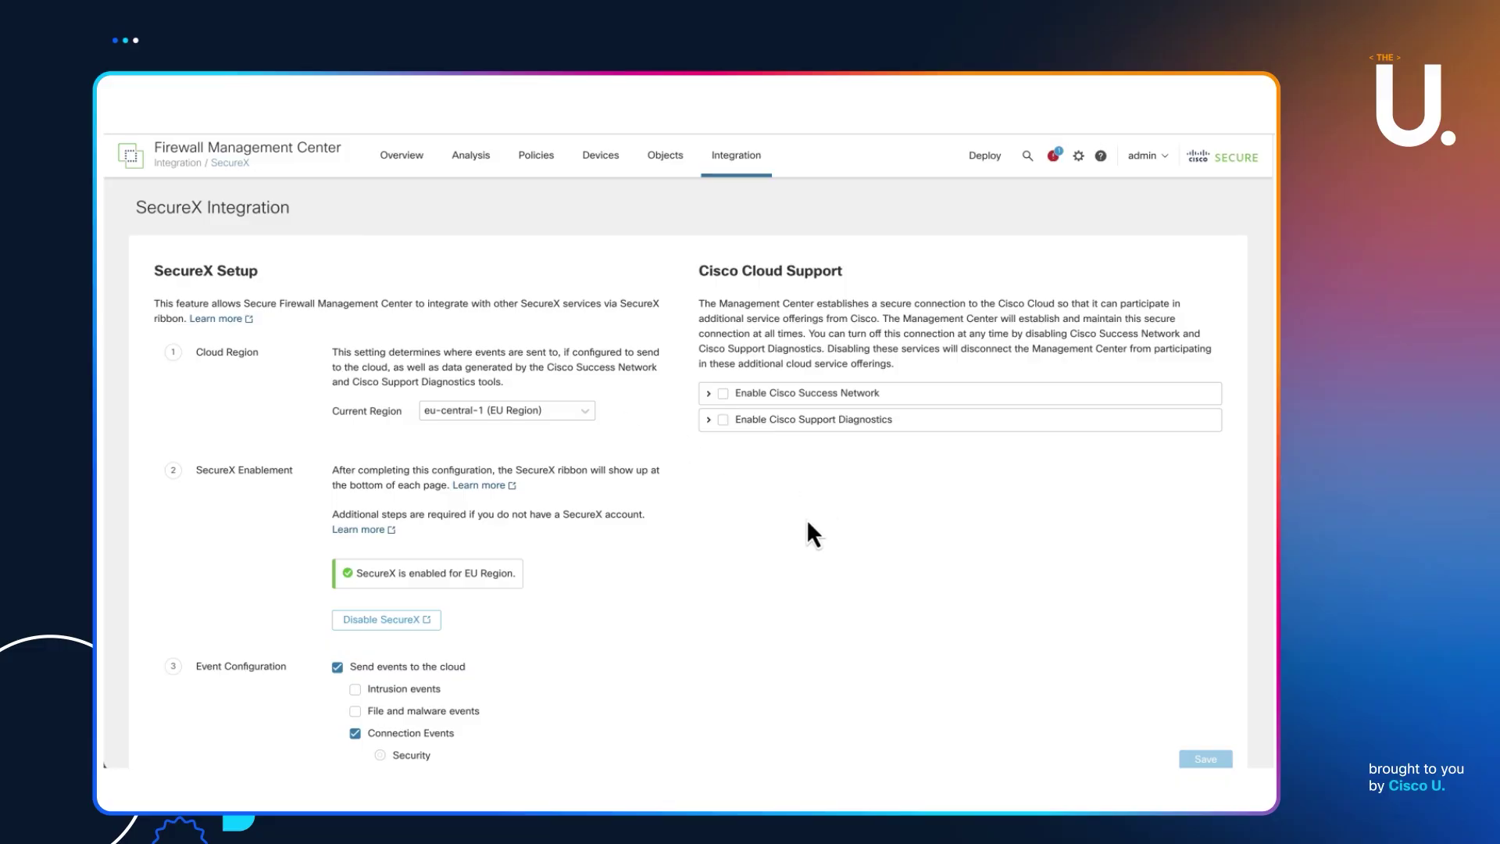
pyautogui.scroll(-3, 811, 514)
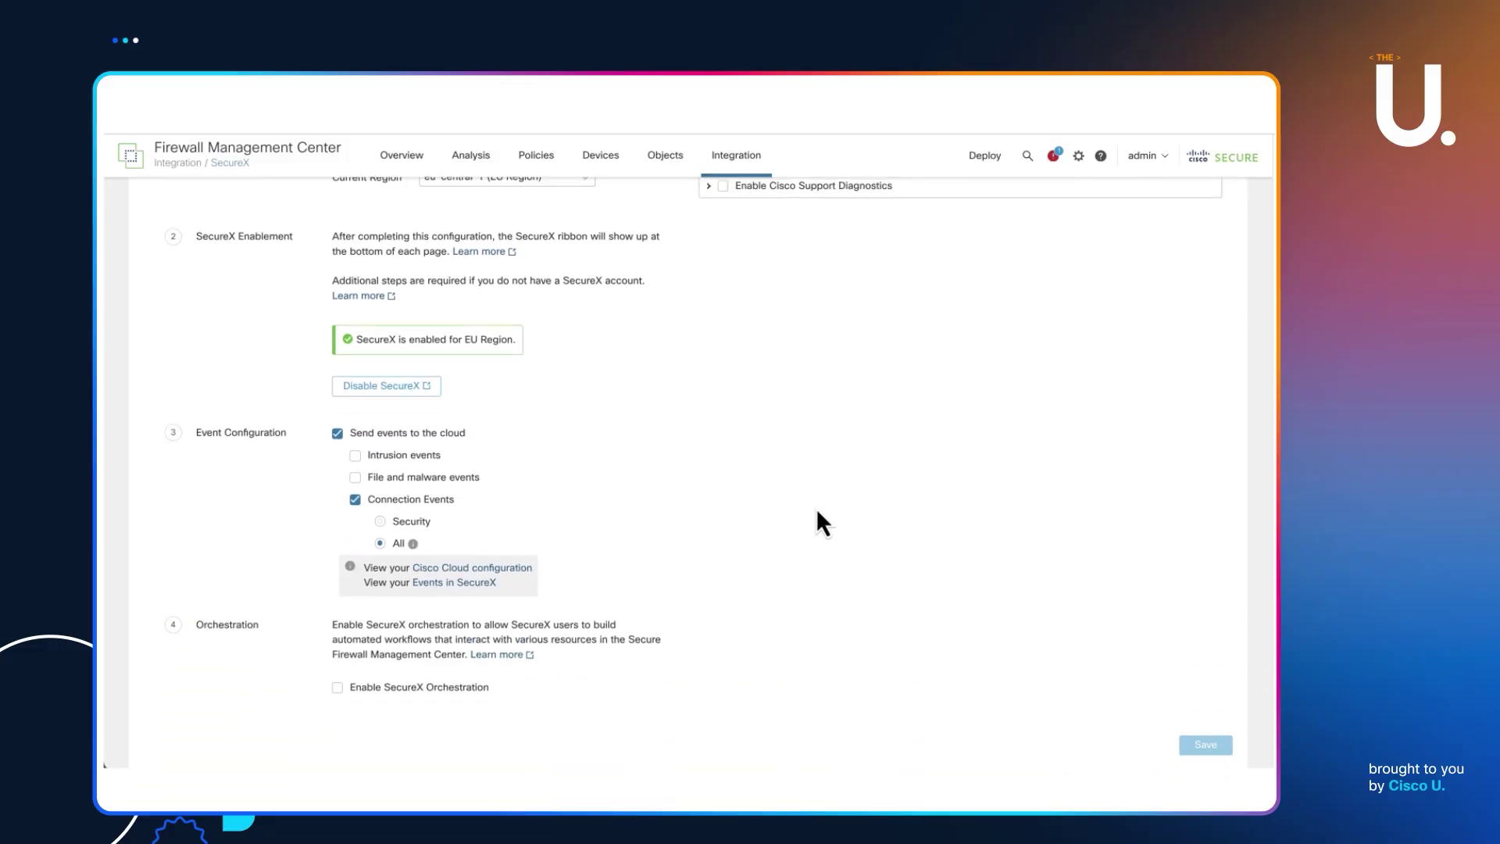
pyautogui.scroll(3, 816, 508)
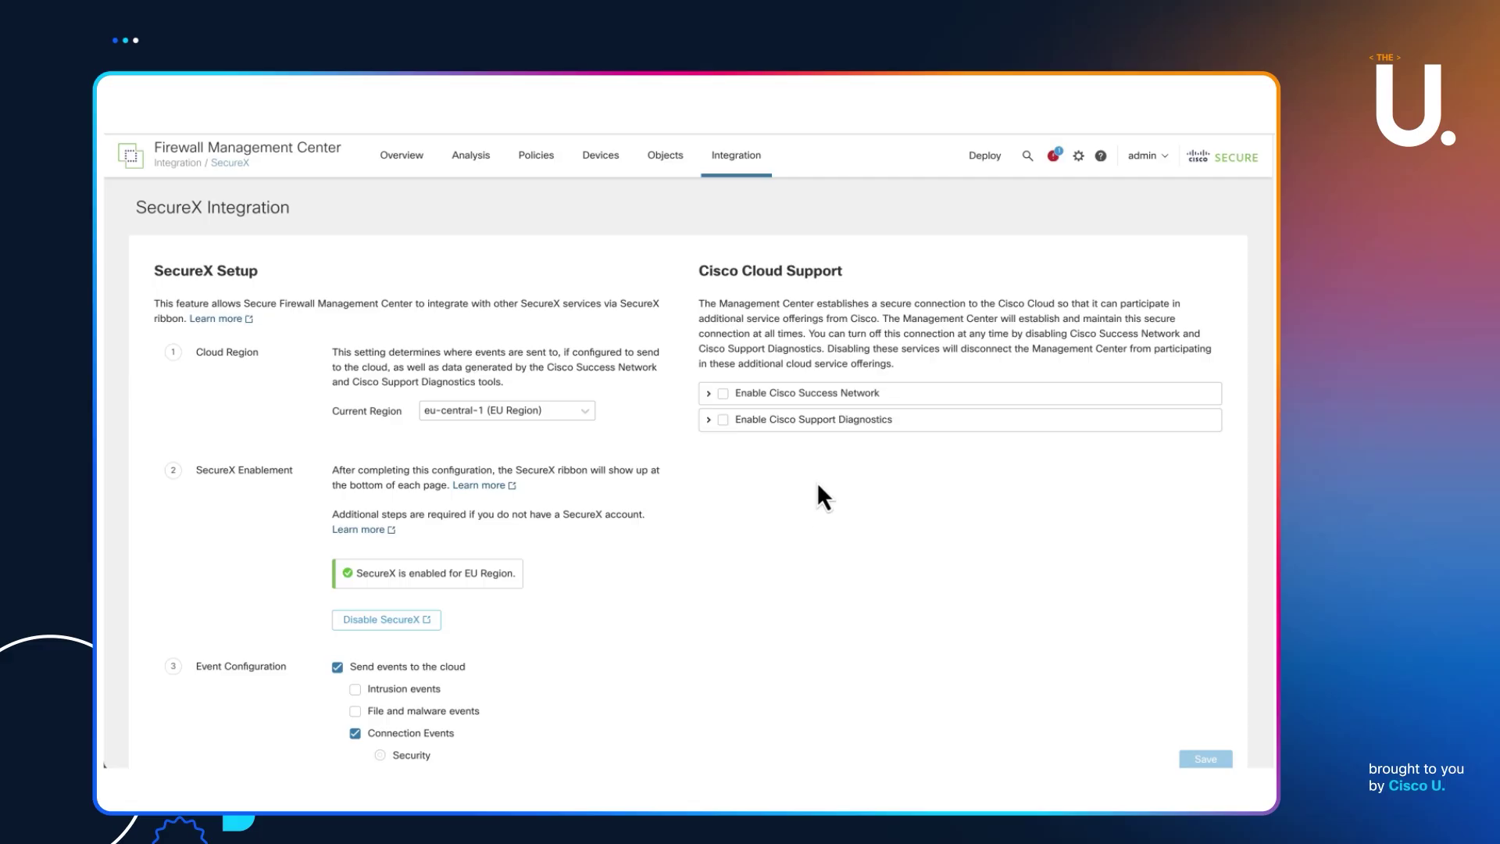
pyautogui.scroll(-1, 819, 487)
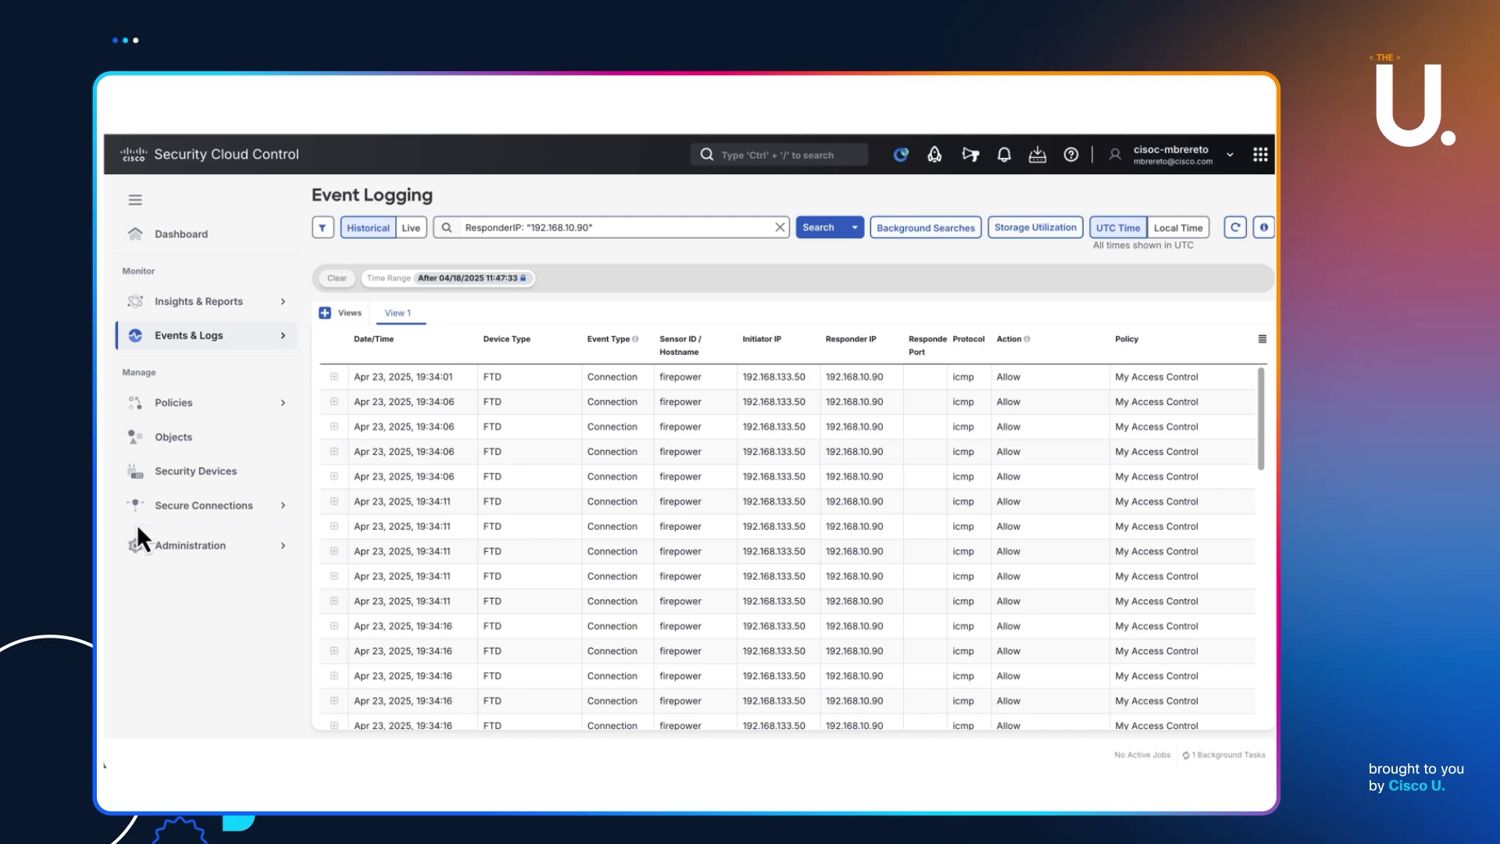
# Refresh Security Devices and select the synced, online FMC_192.168.111.20_FTD device.
pyautogui.click(209, 485)
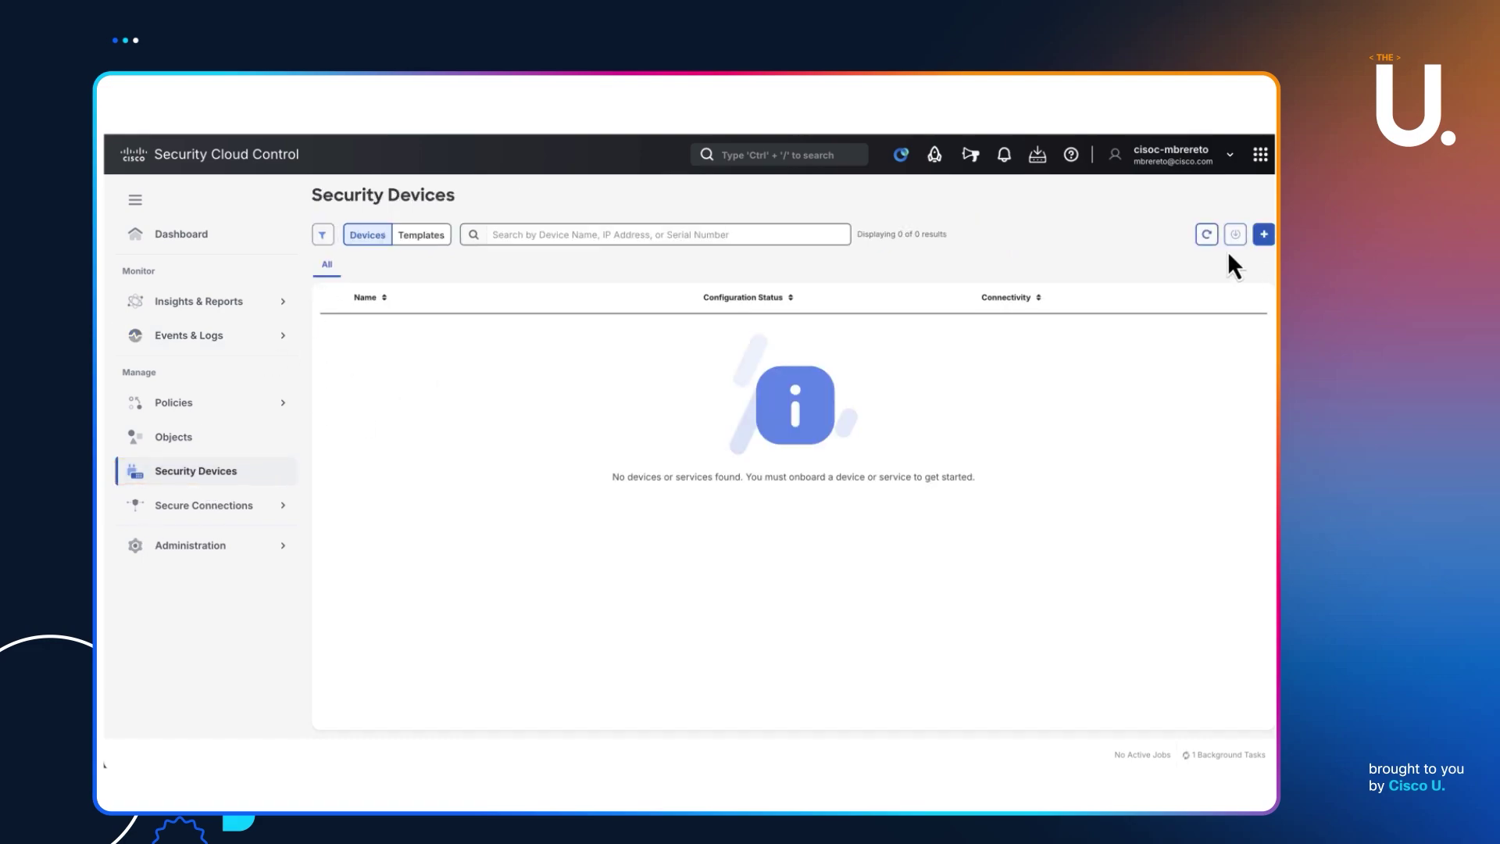
pyautogui.click(1208, 235)
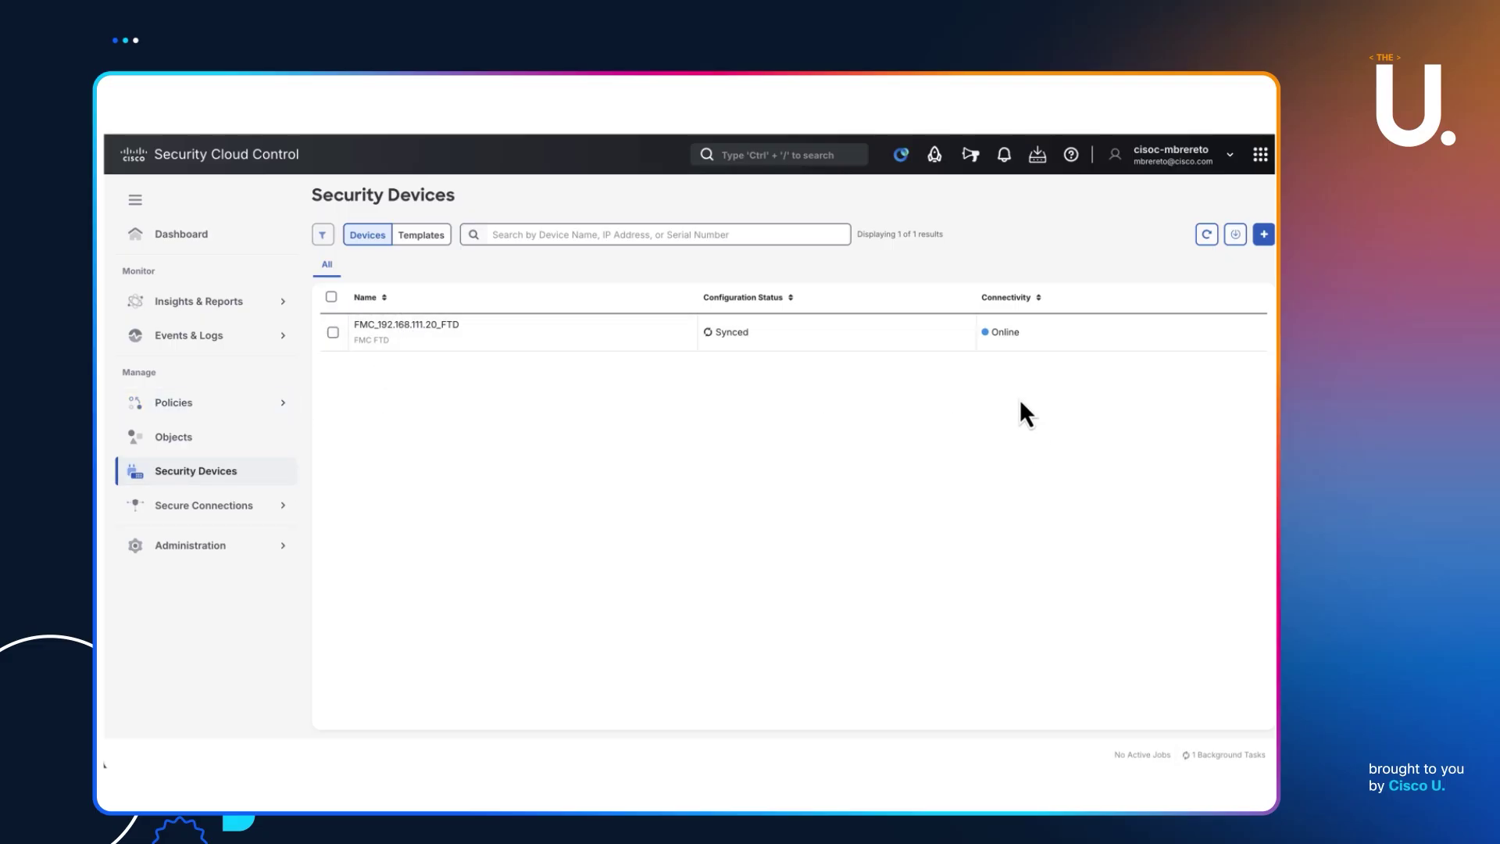
pyautogui.click(334, 333)
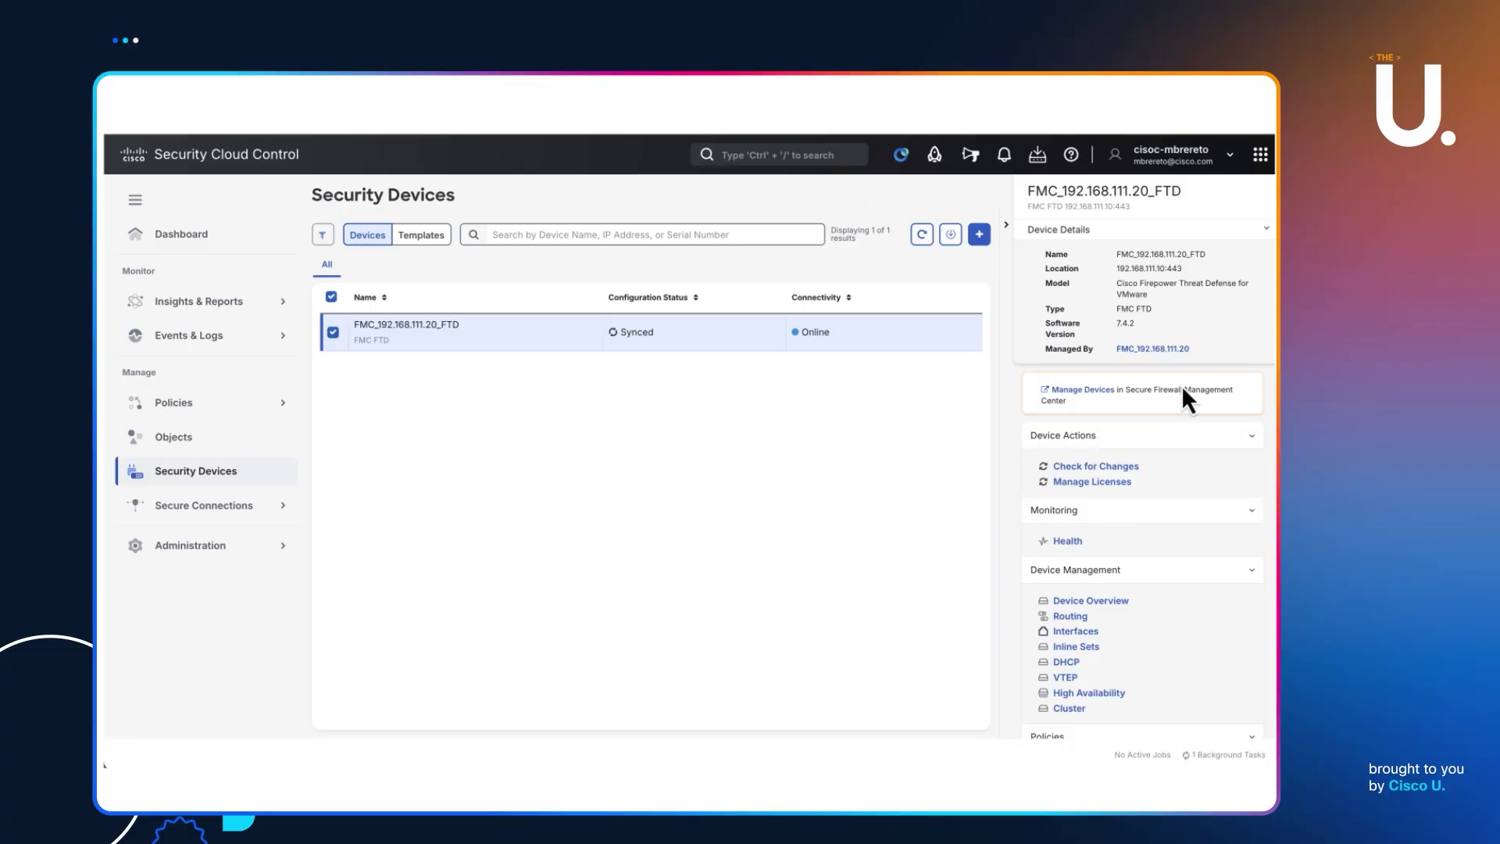
# Cross-launch from Manage Devices to the managing on-prem FMC and scroll its device view.
pyautogui.click(1083, 390)
pyautogui.click(1143, 350)
pyautogui.scroll(-1, 1144, 569)
pyautogui.scroll(-3, 1144, 569)
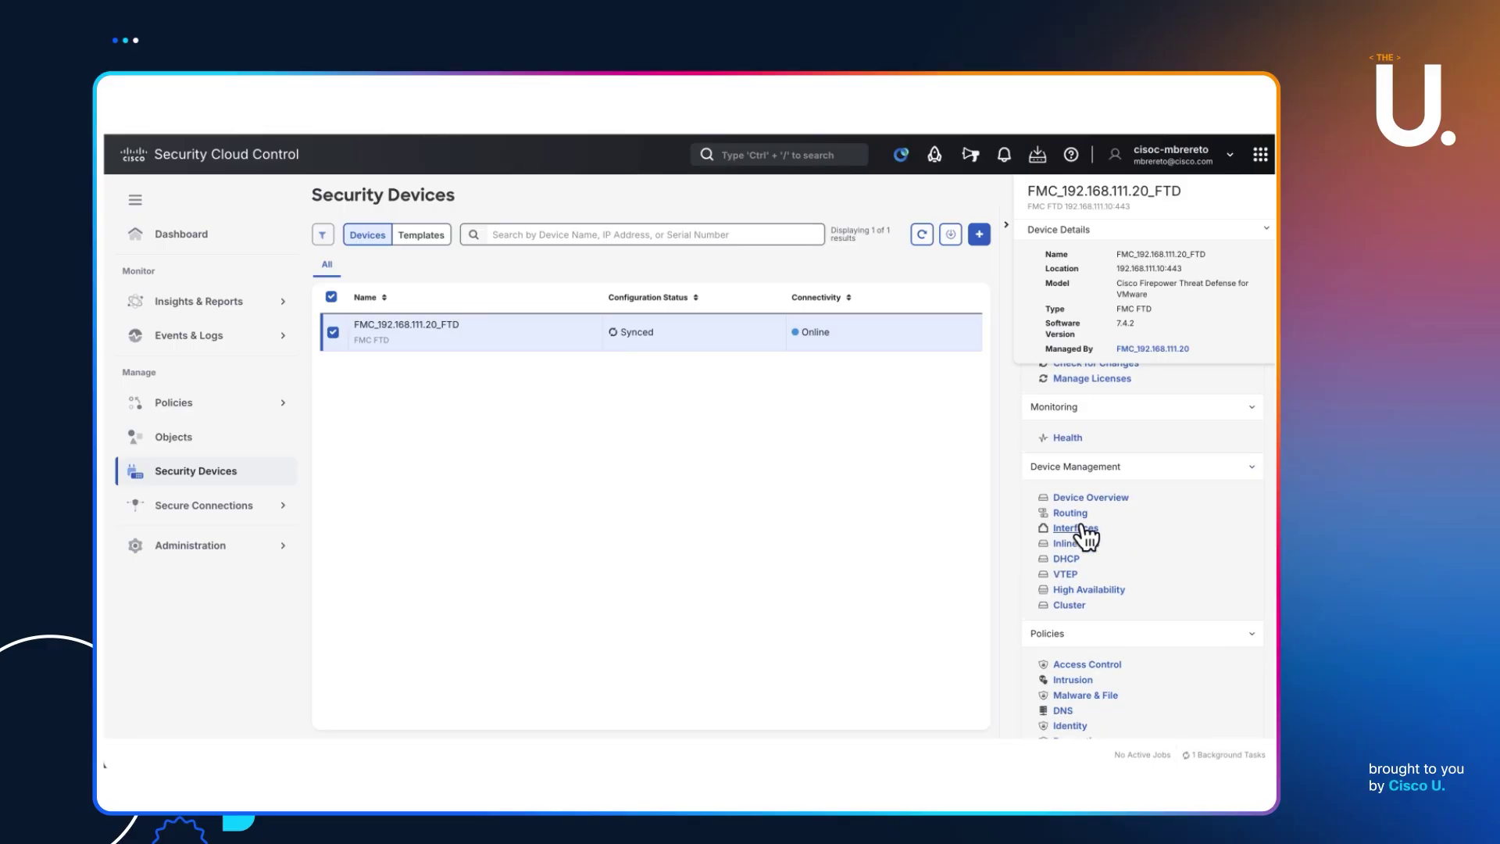
pyautogui.scroll(-1, 1105, 648)
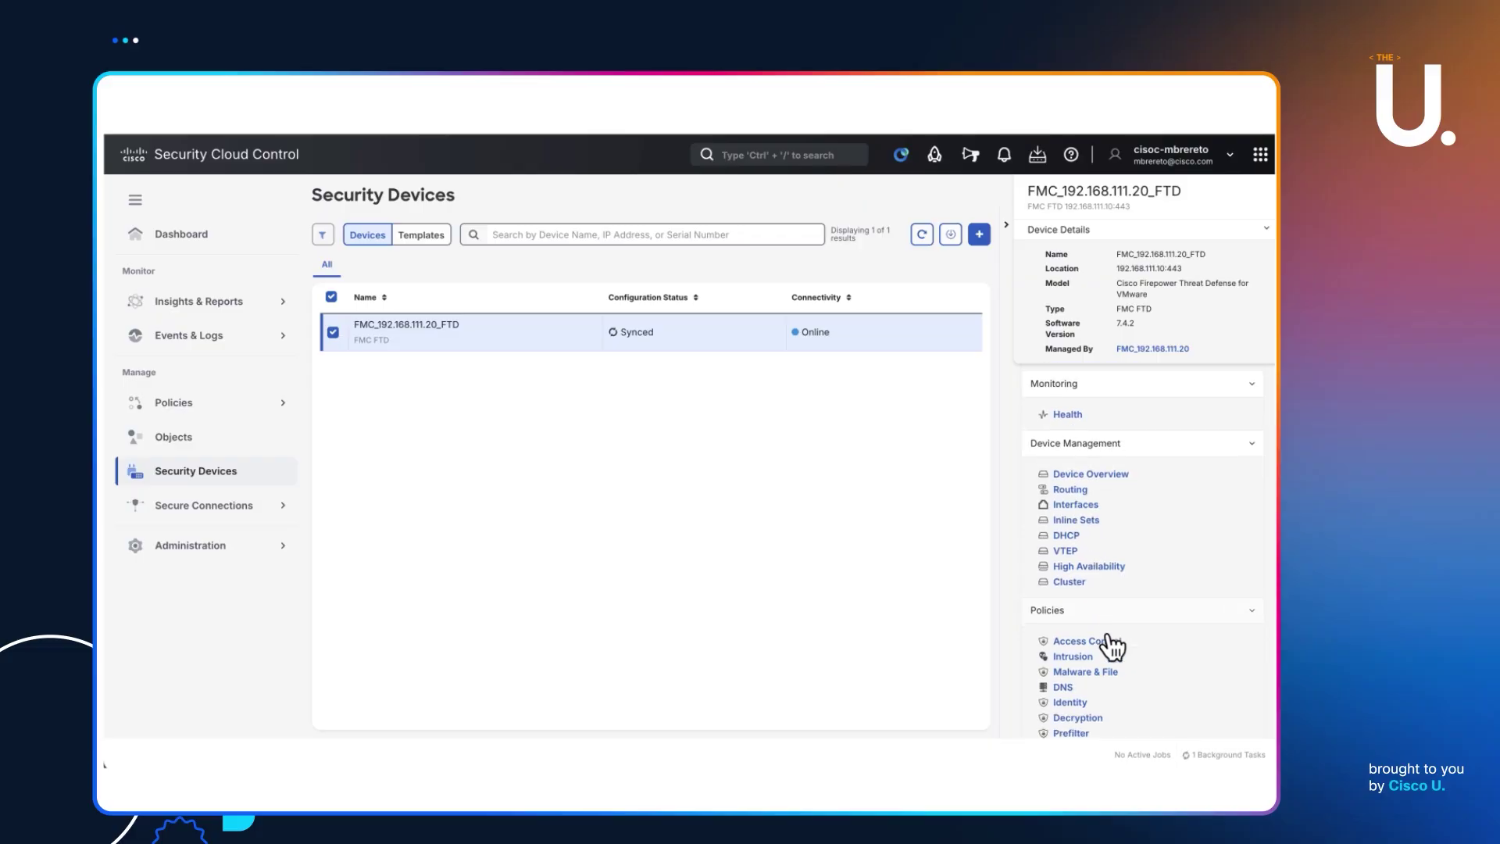
# Open the FTD's access control policy in the FMC at 192.168.111.20:443, then reselect the device.
pyautogui.click(1088, 642)
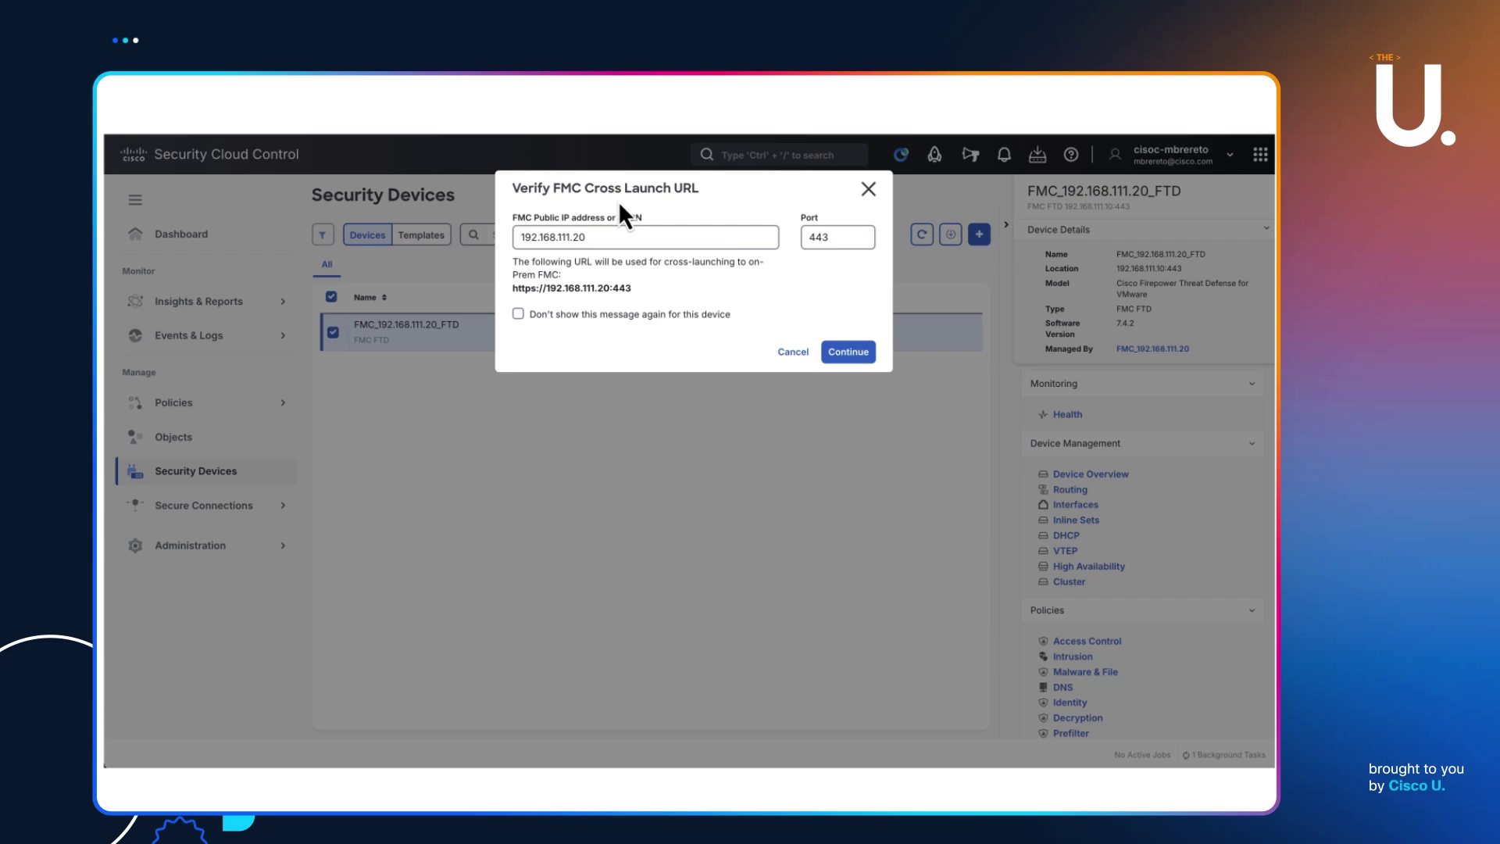
pyautogui.click(865, 358)
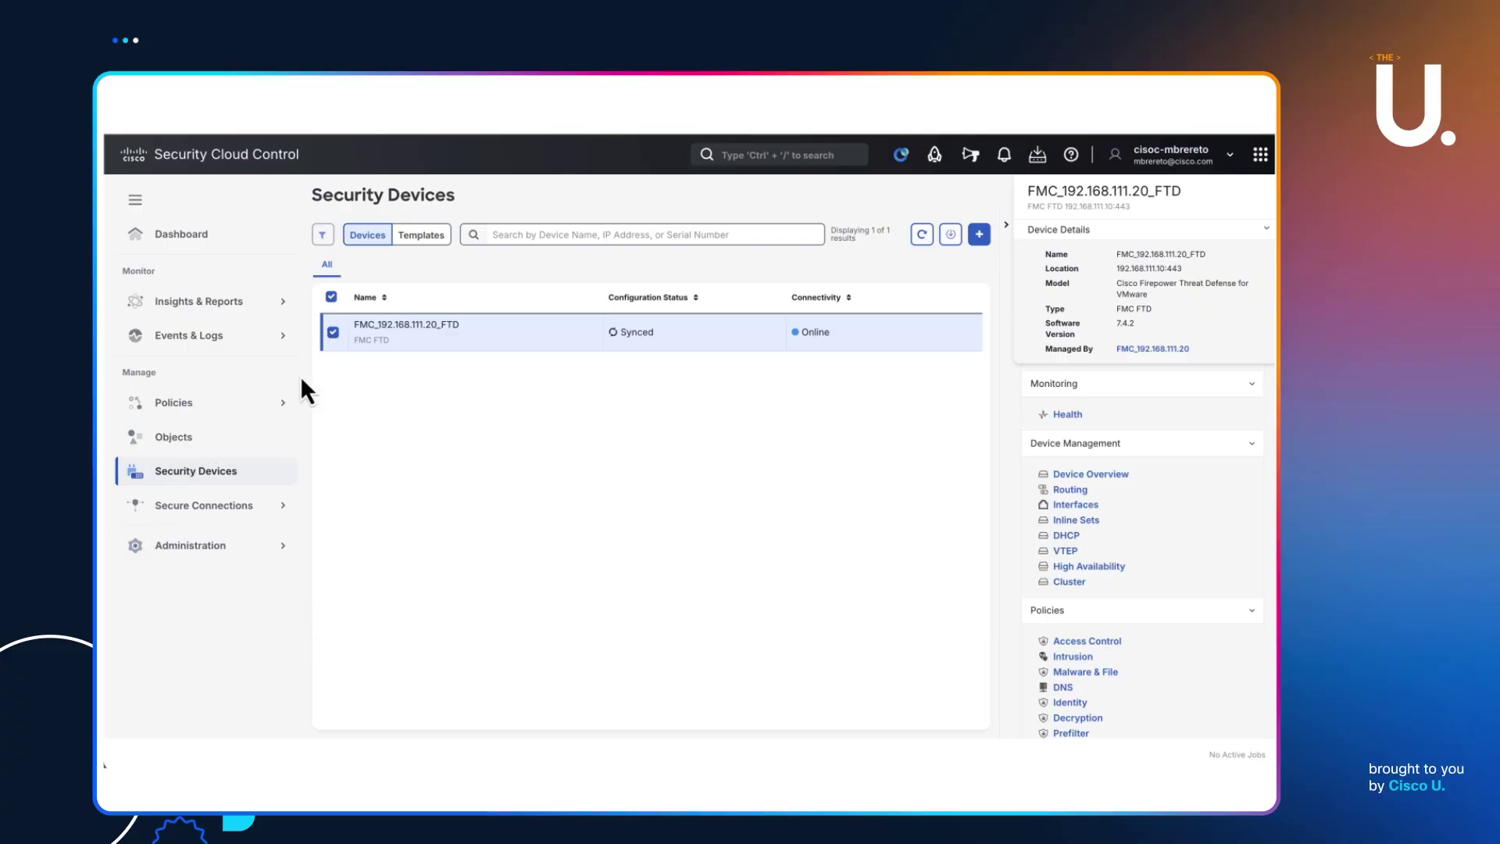
pyautogui.click(332, 332)
pyautogui.click(333, 332)
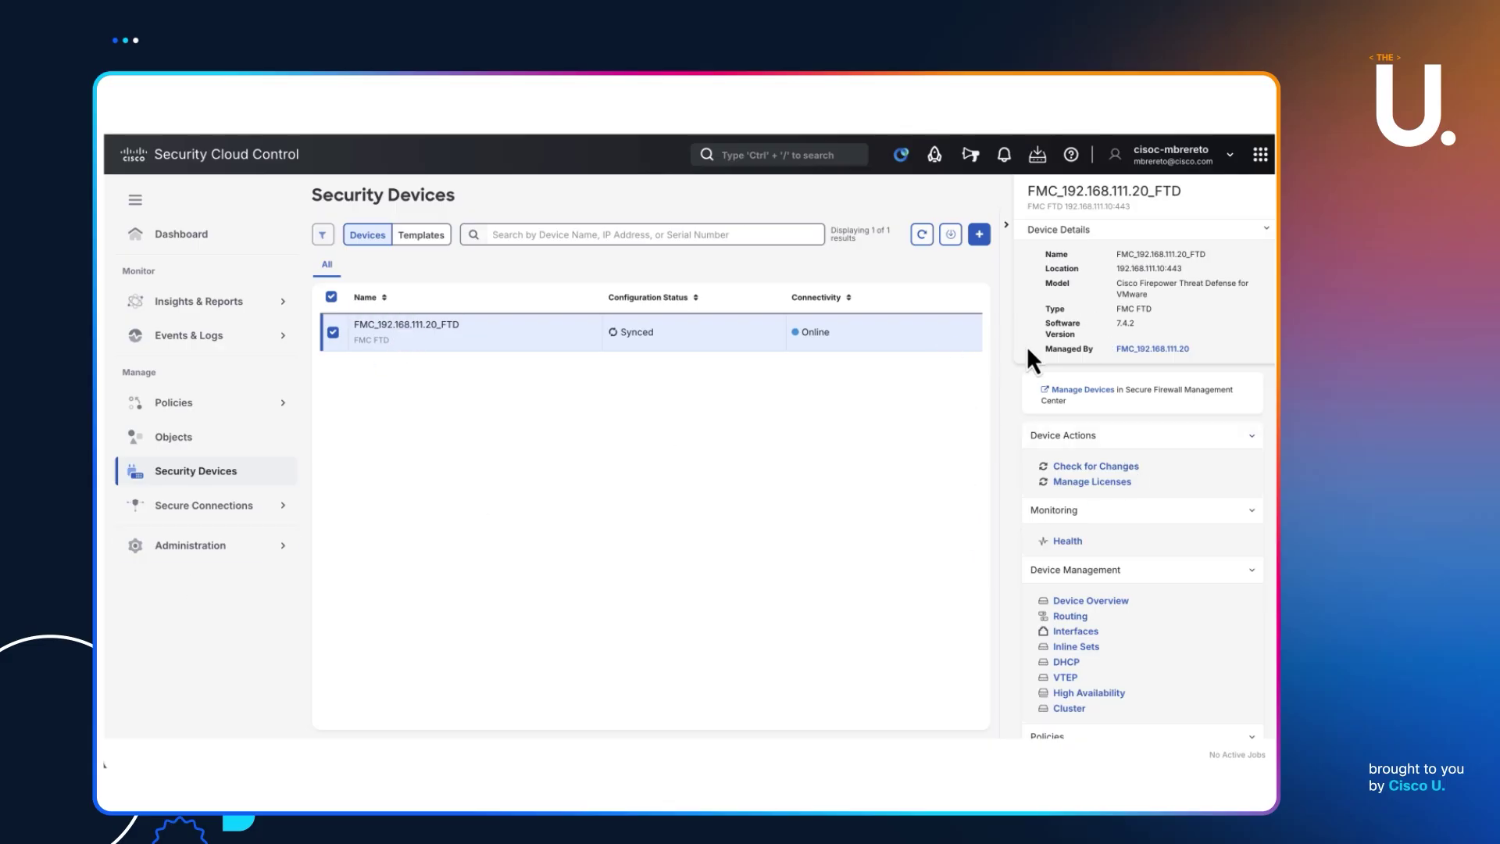
pyautogui.click(1165, 348)
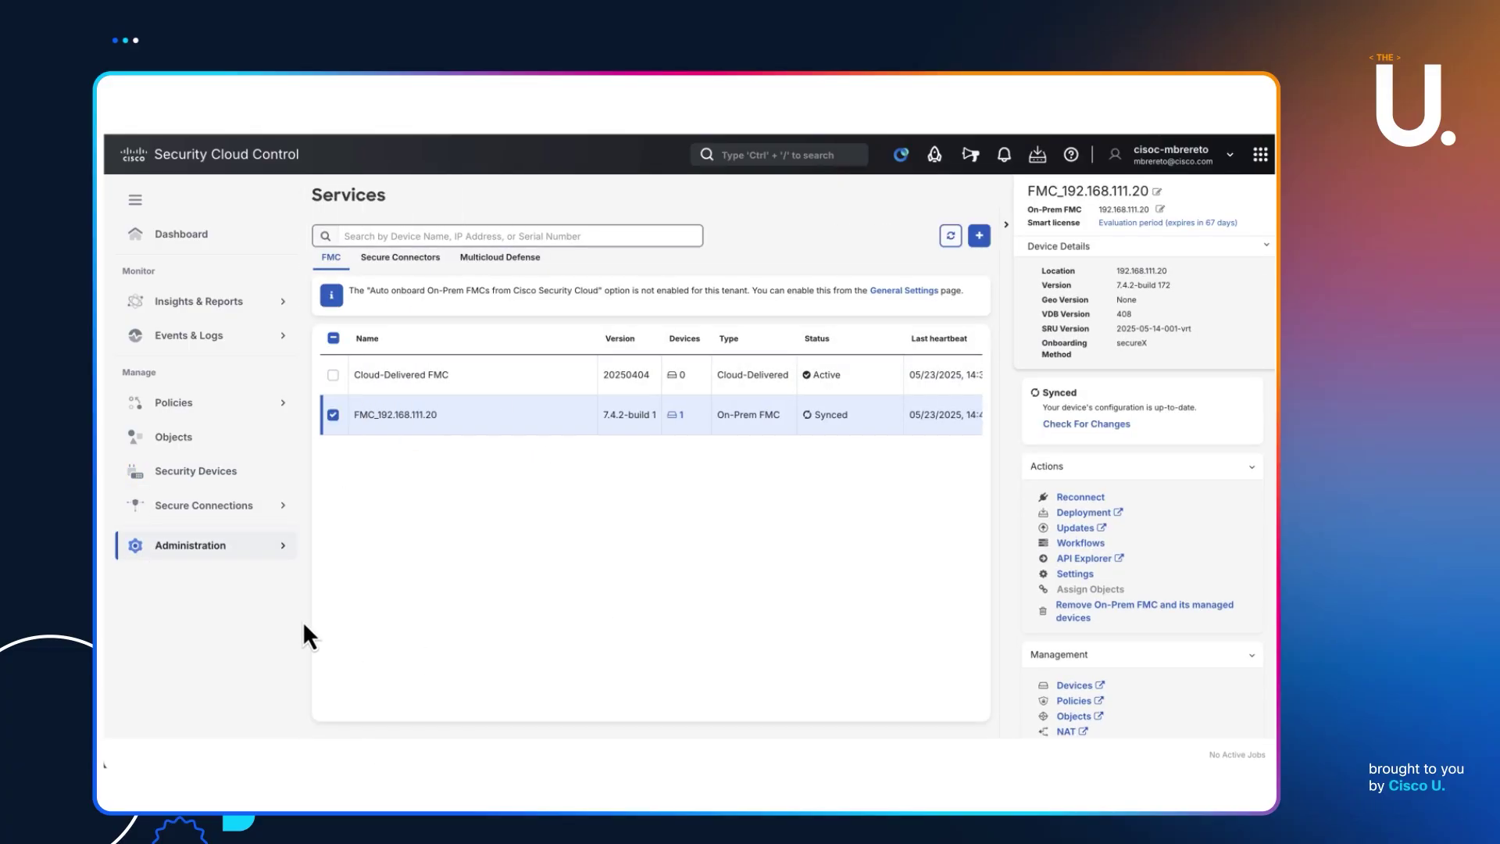
pyautogui.click(200, 479)
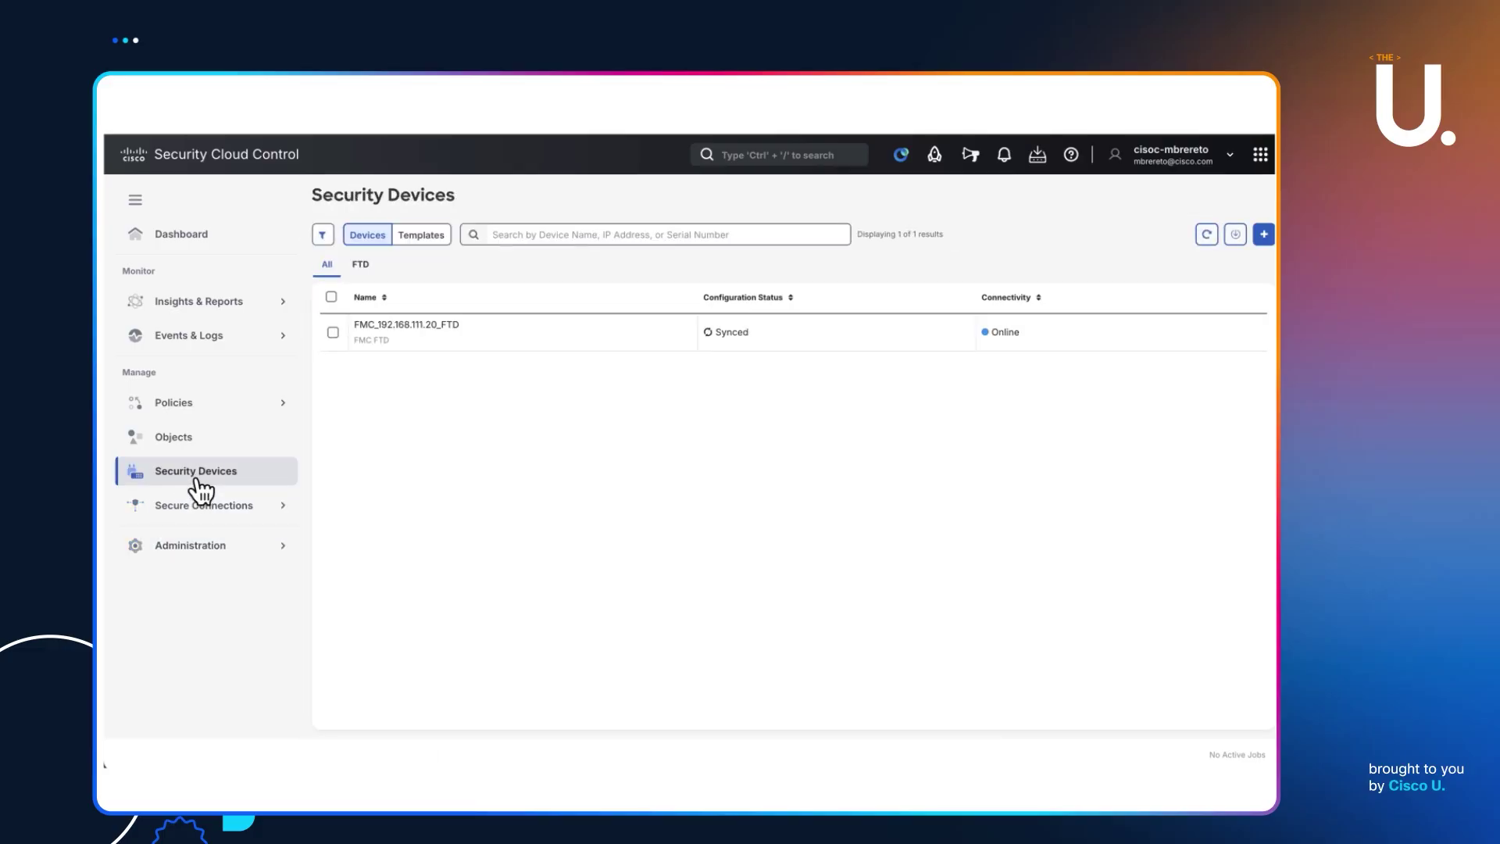
pyautogui.click(333, 333)
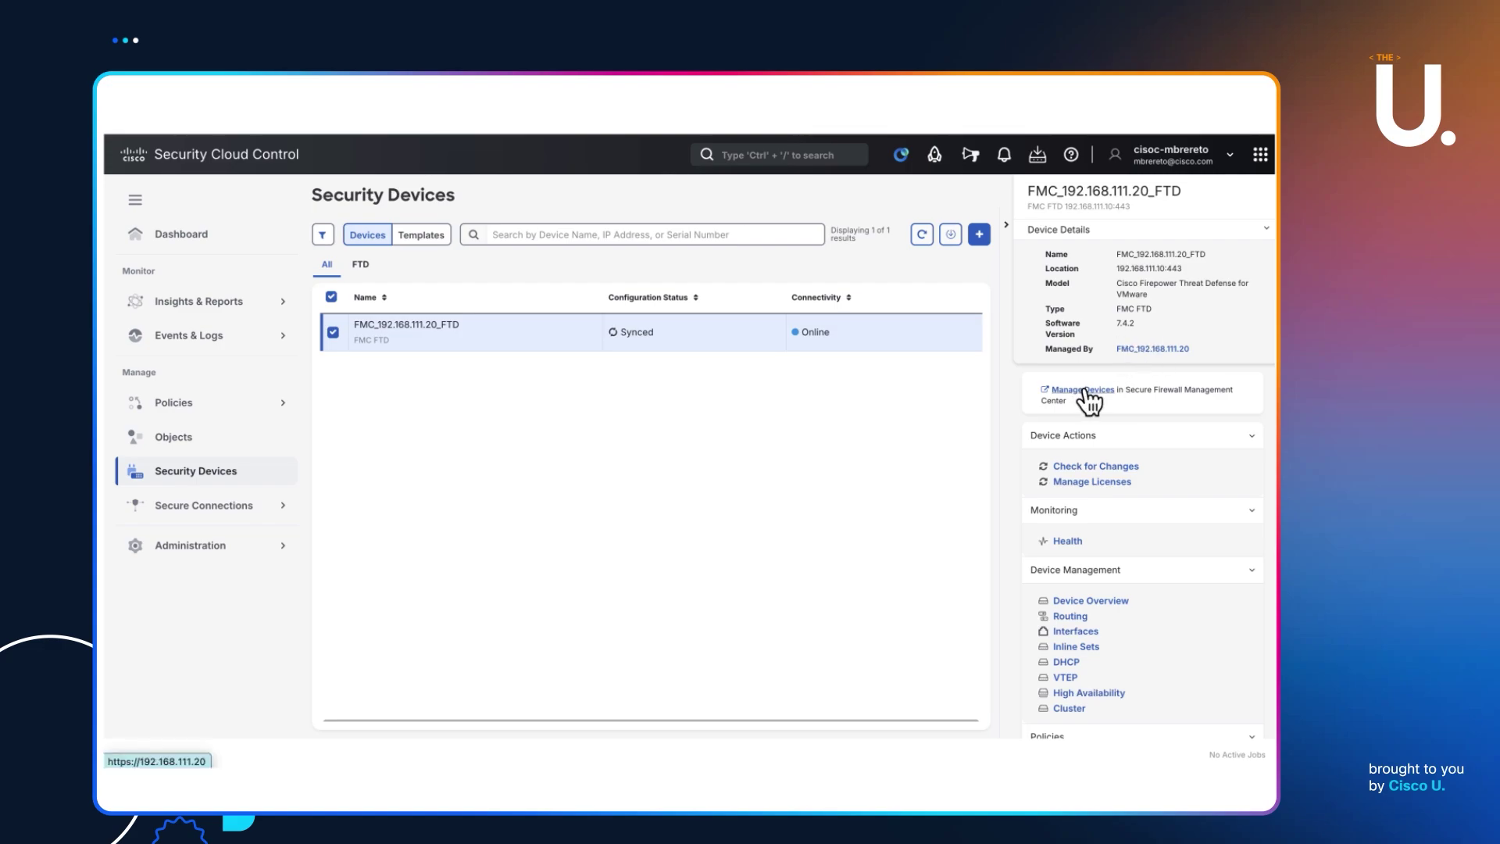
# Select on-prem FMC_192.168.111.20 under Firewall Management Center and scroll to its Management links.
pyautogui.click(206, 555)
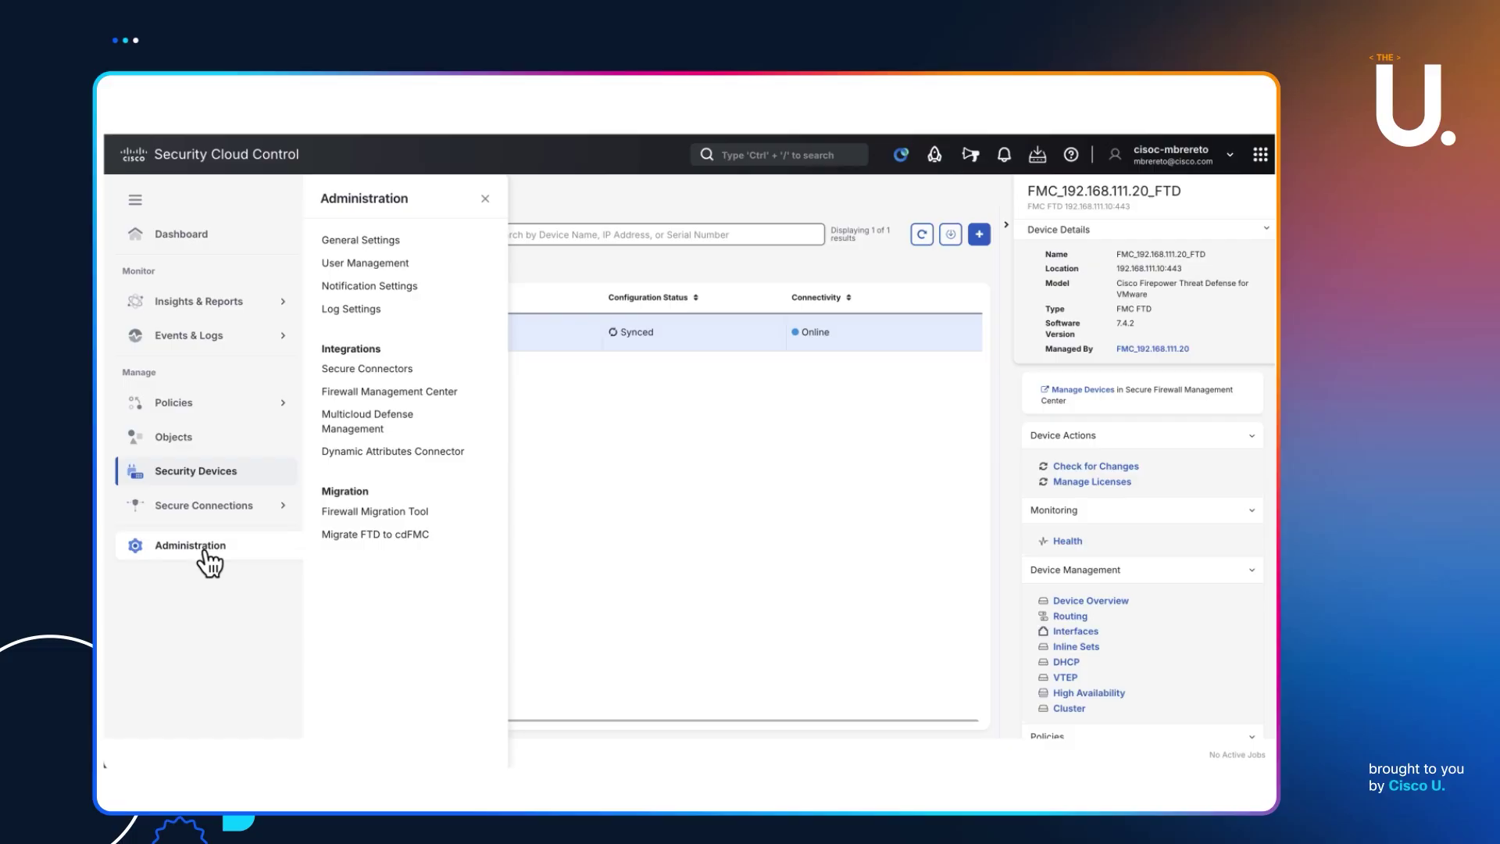
pyautogui.click(405, 394)
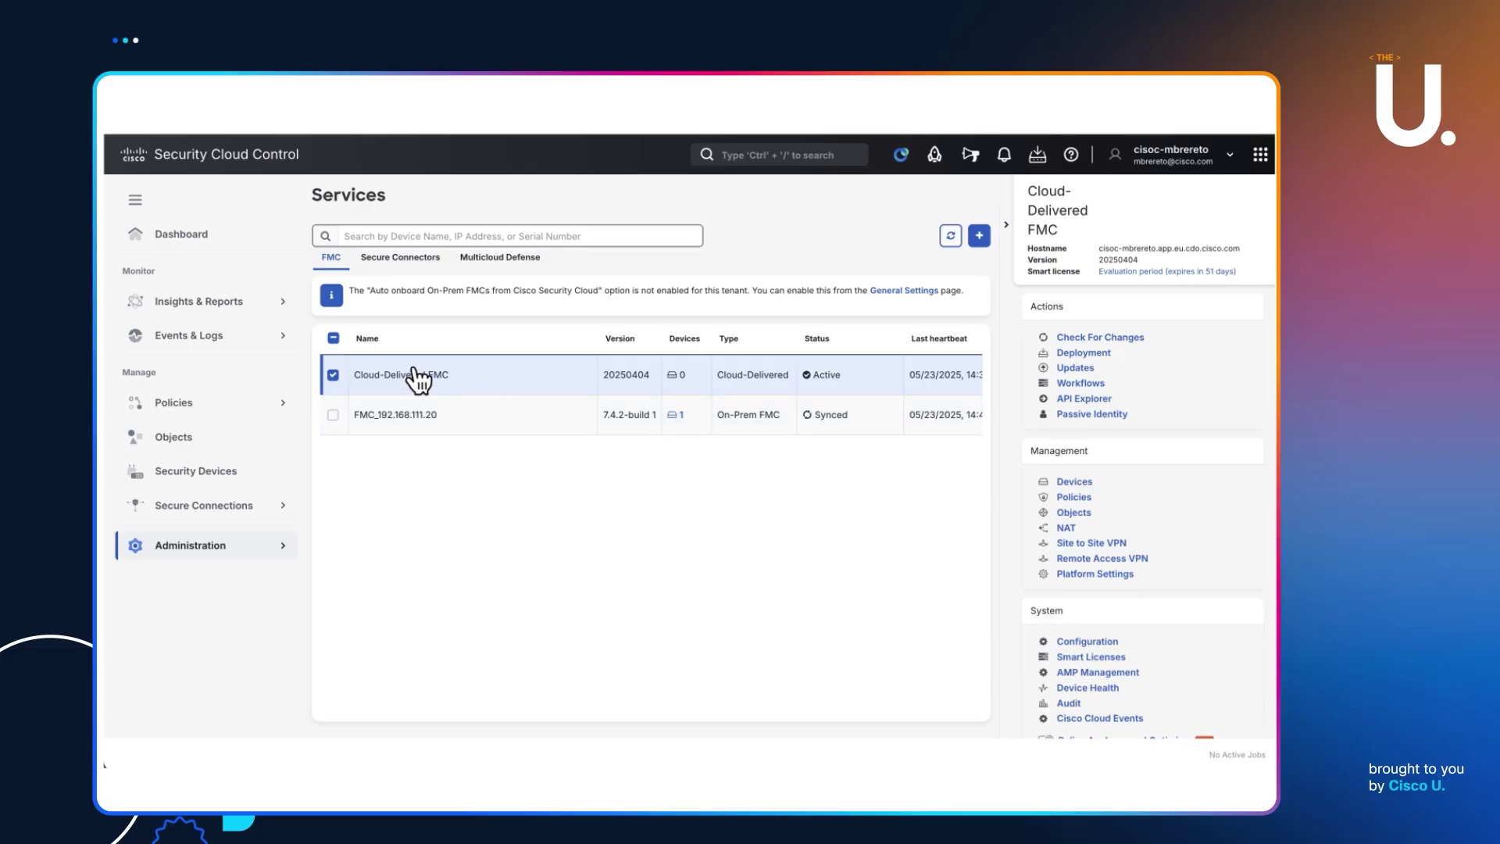
pyautogui.click(333, 375)
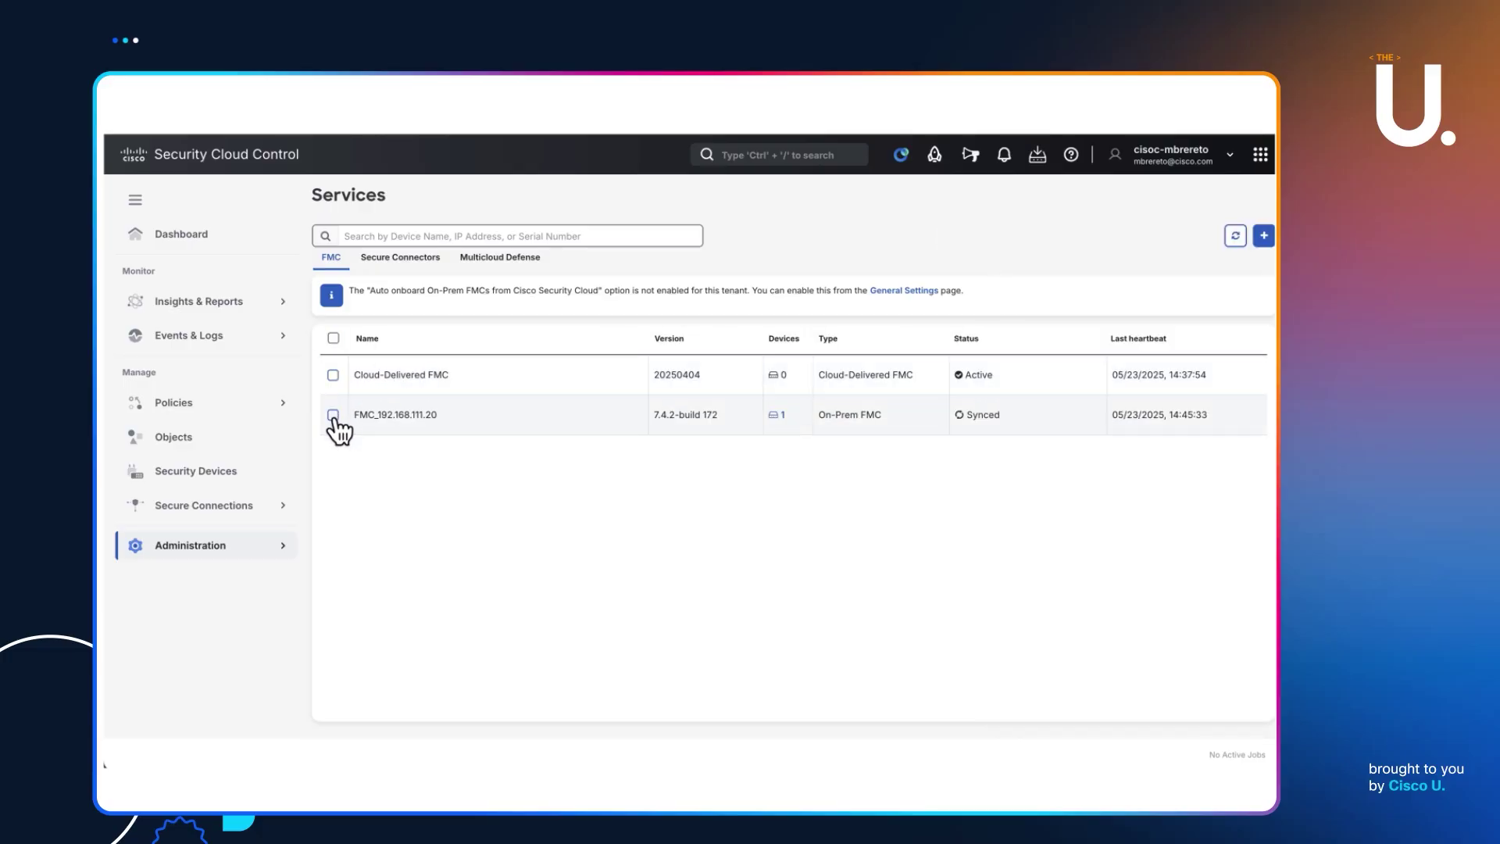
pyautogui.click(333, 415)
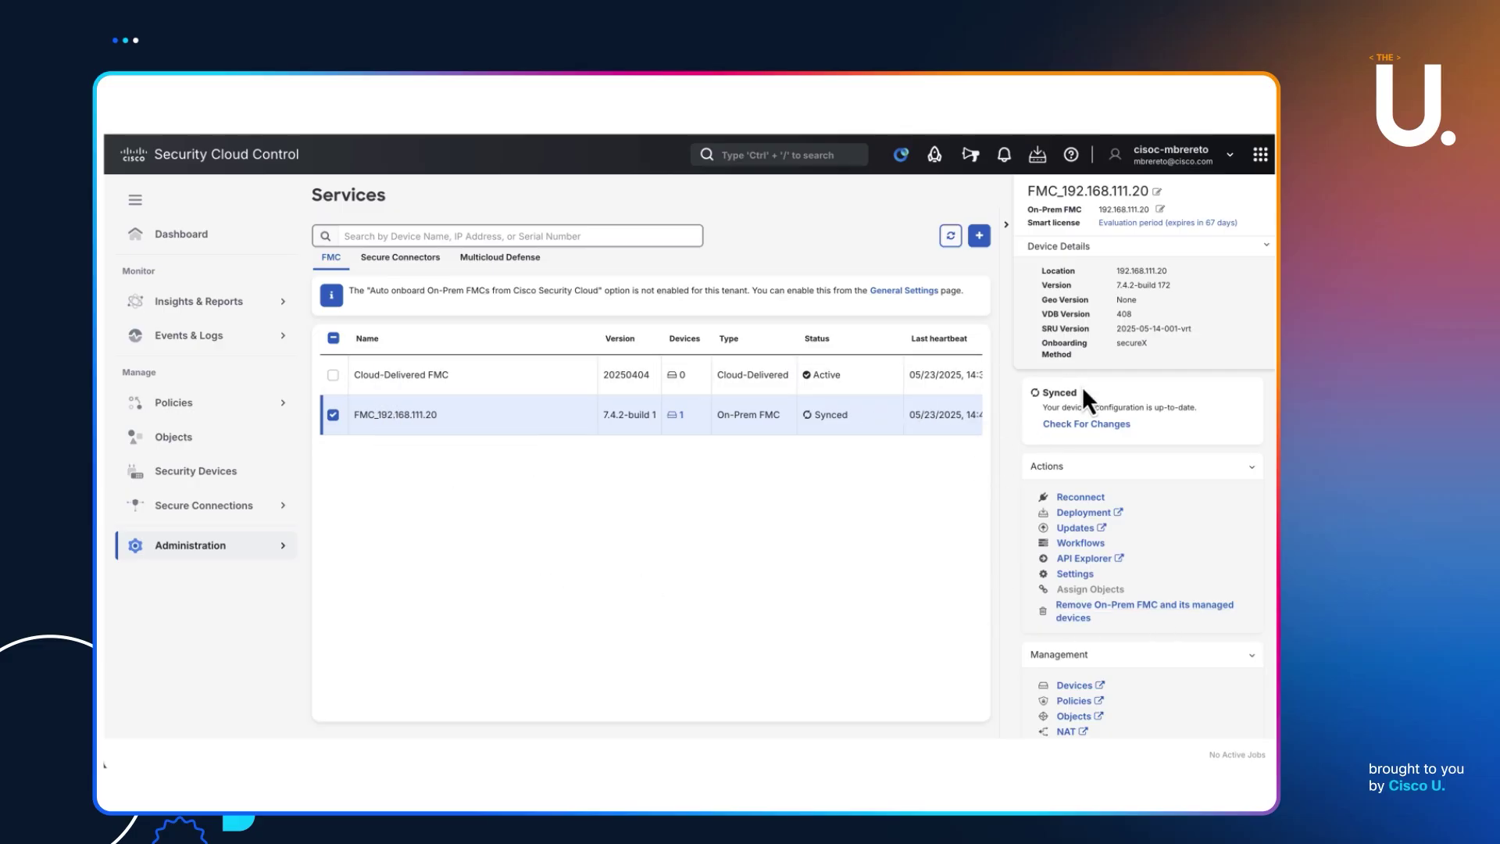
pyautogui.scroll(-2, 1141, 471)
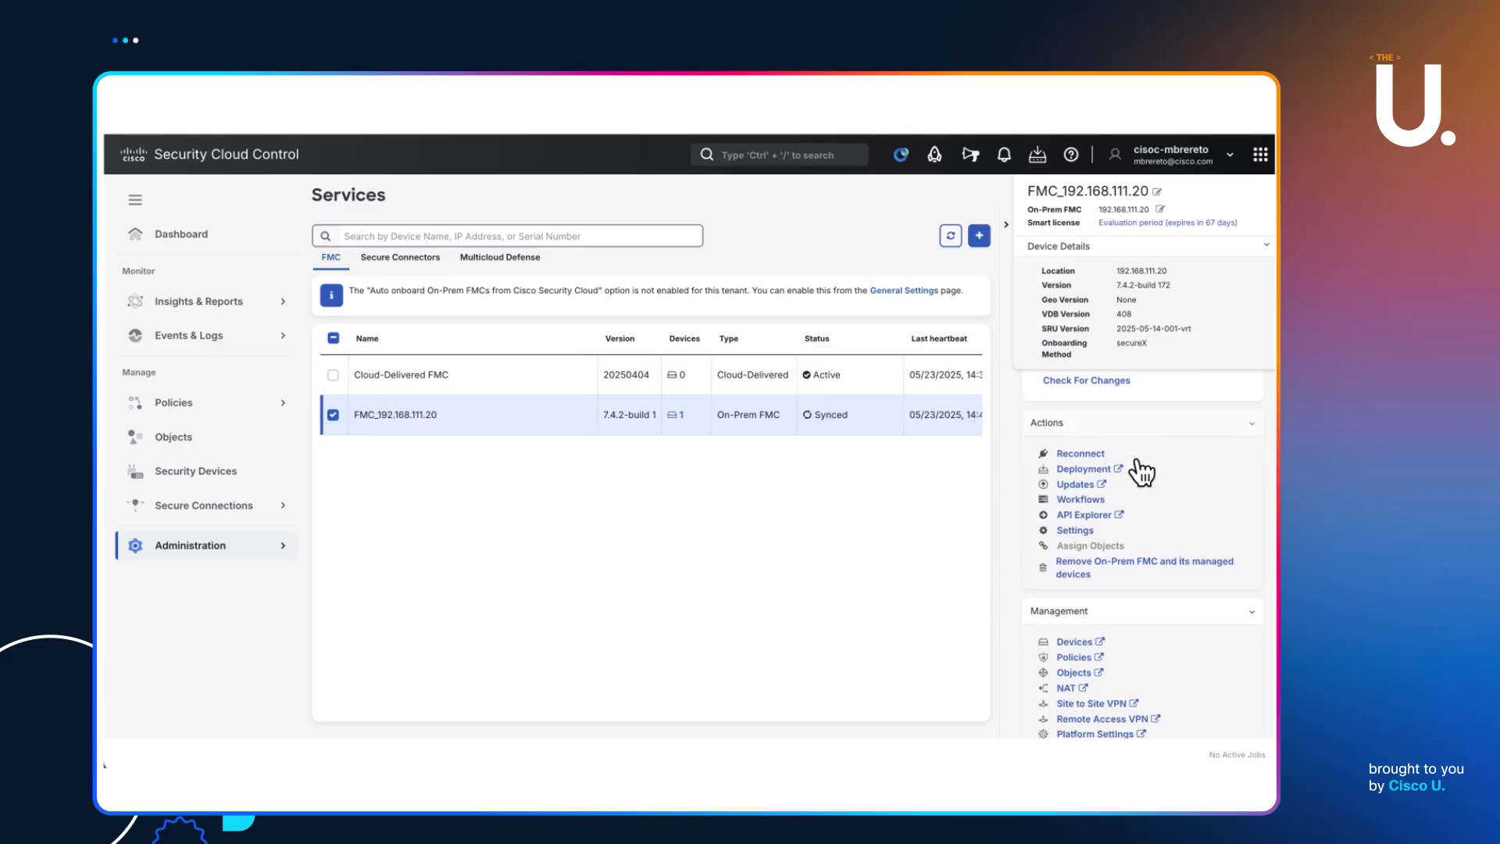
pyautogui.scroll(-3, 1121, 602)
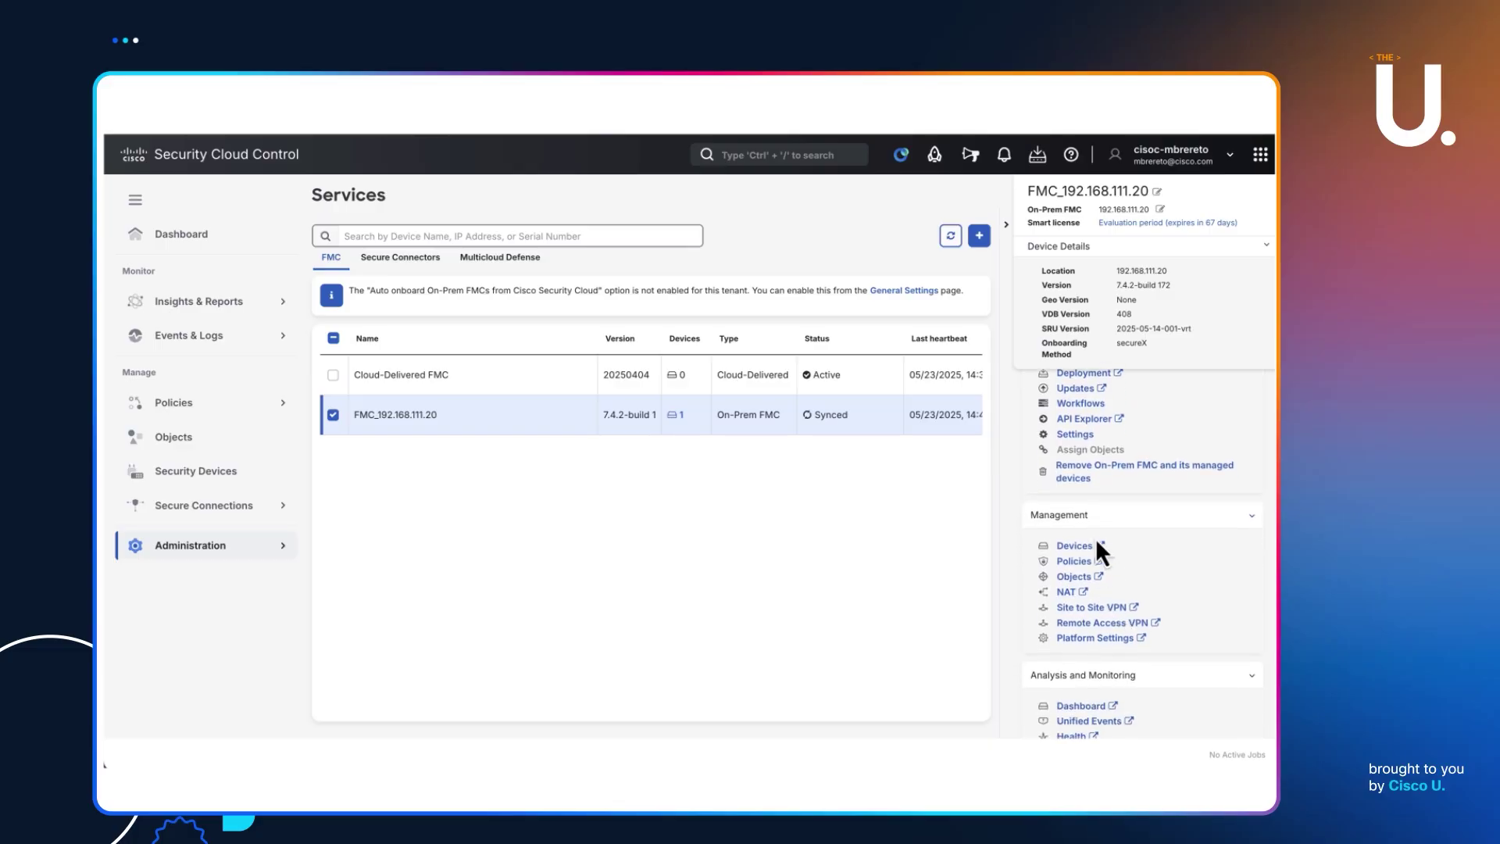
pyautogui.scroll(-6, 1095, 538)
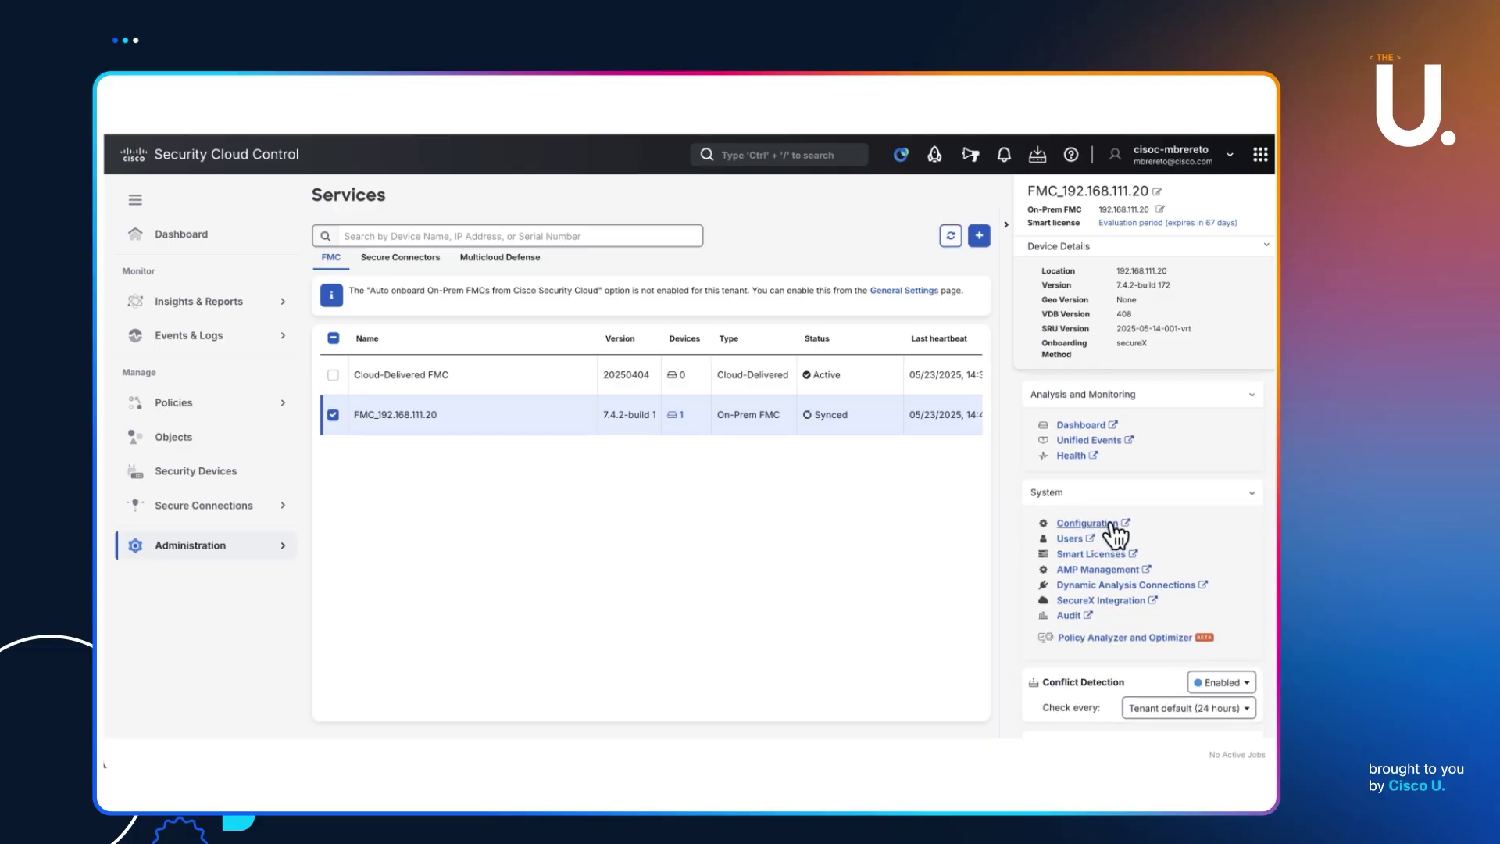
pyautogui.scroll(5, 1116, 537)
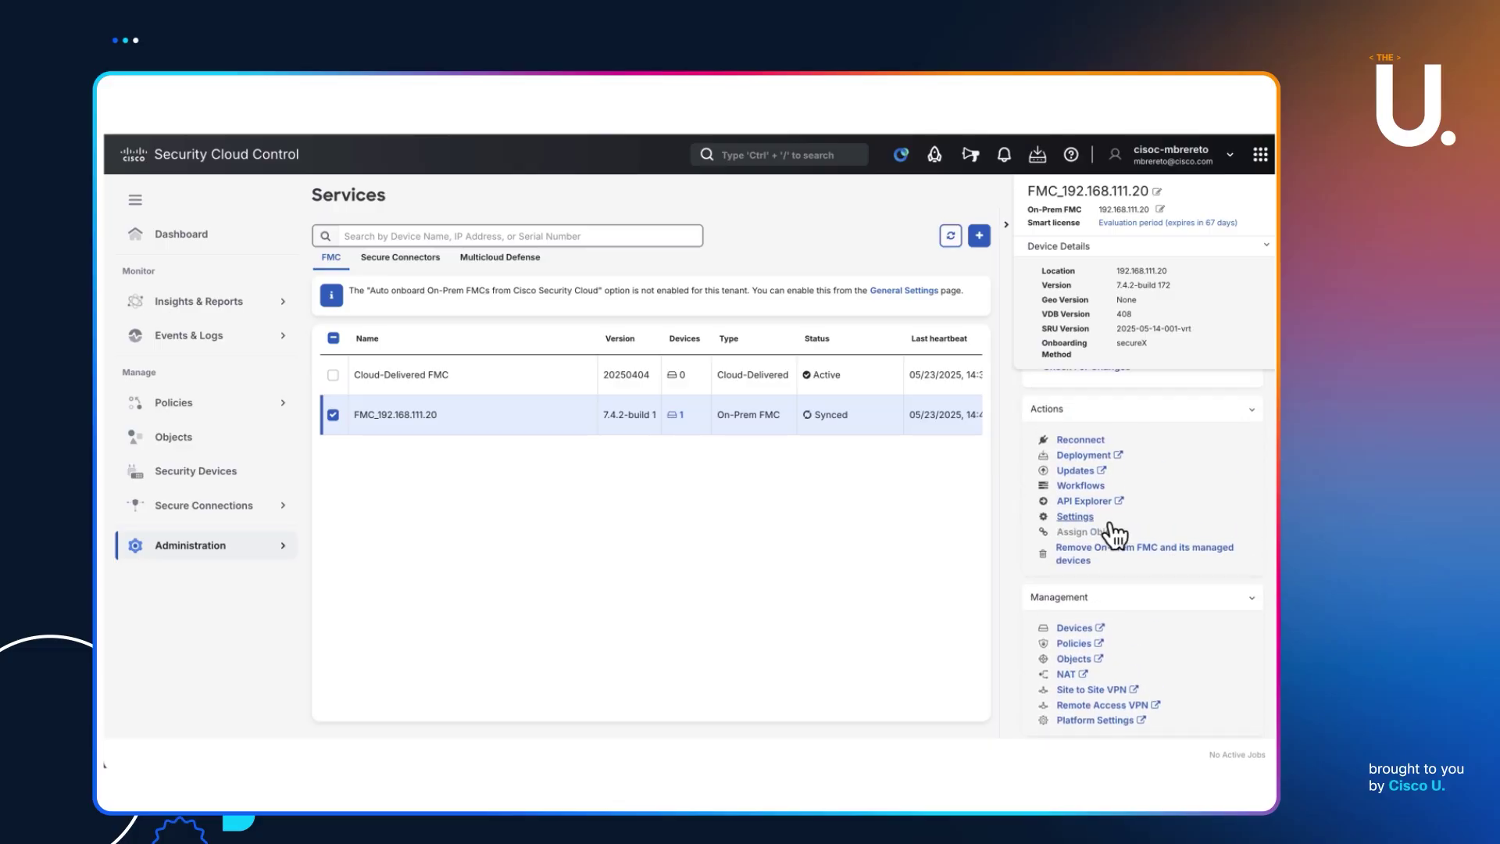
pyautogui.scroll(-1, 1113, 535)
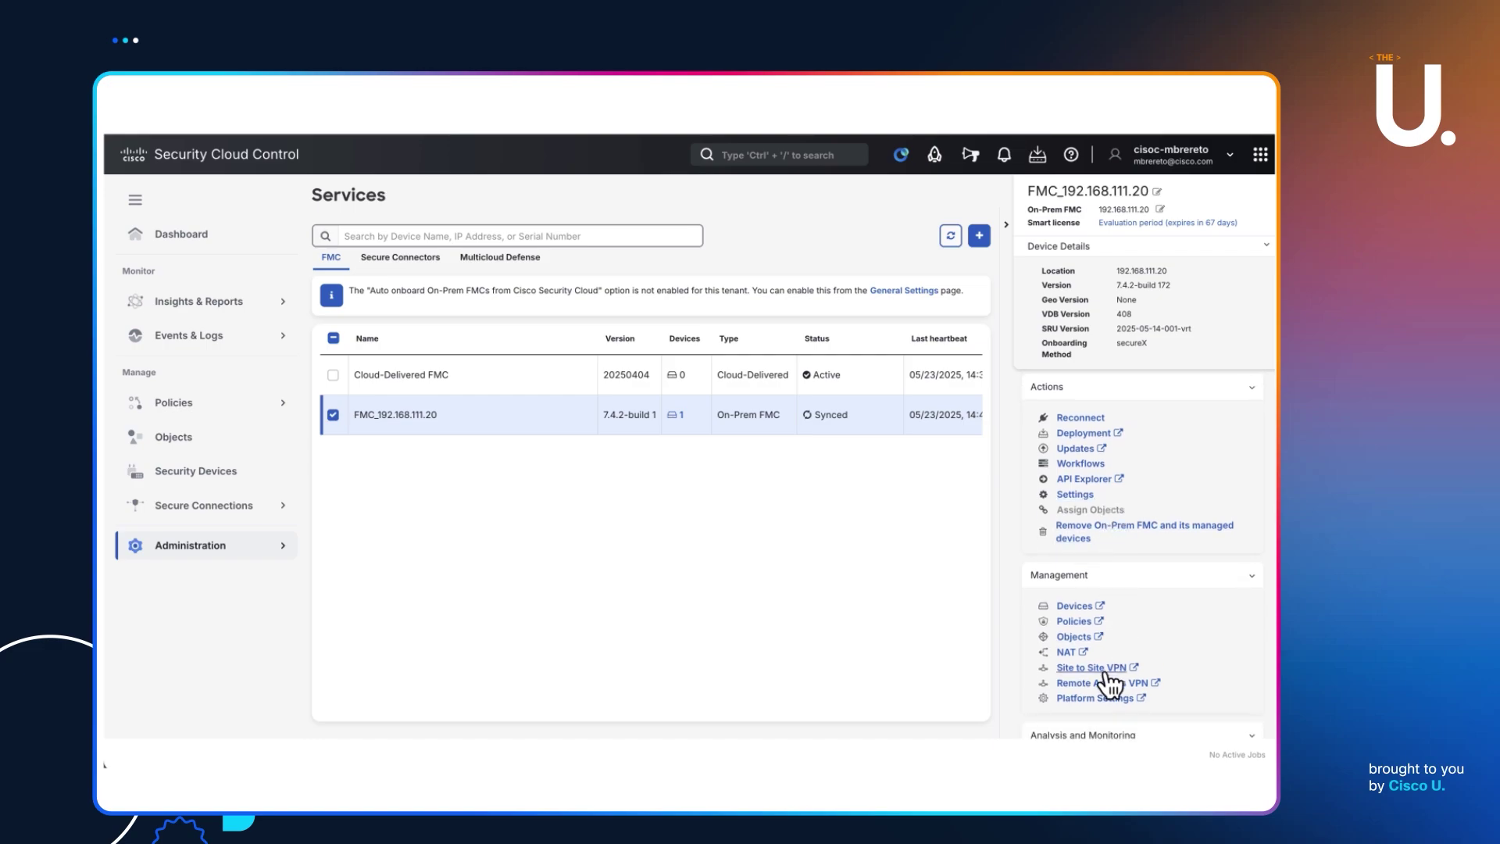
# Confirm the cross-launch into FMC_192.168.111.20 device management, then return to the Services page.
pyautogui.click(1071, 608)
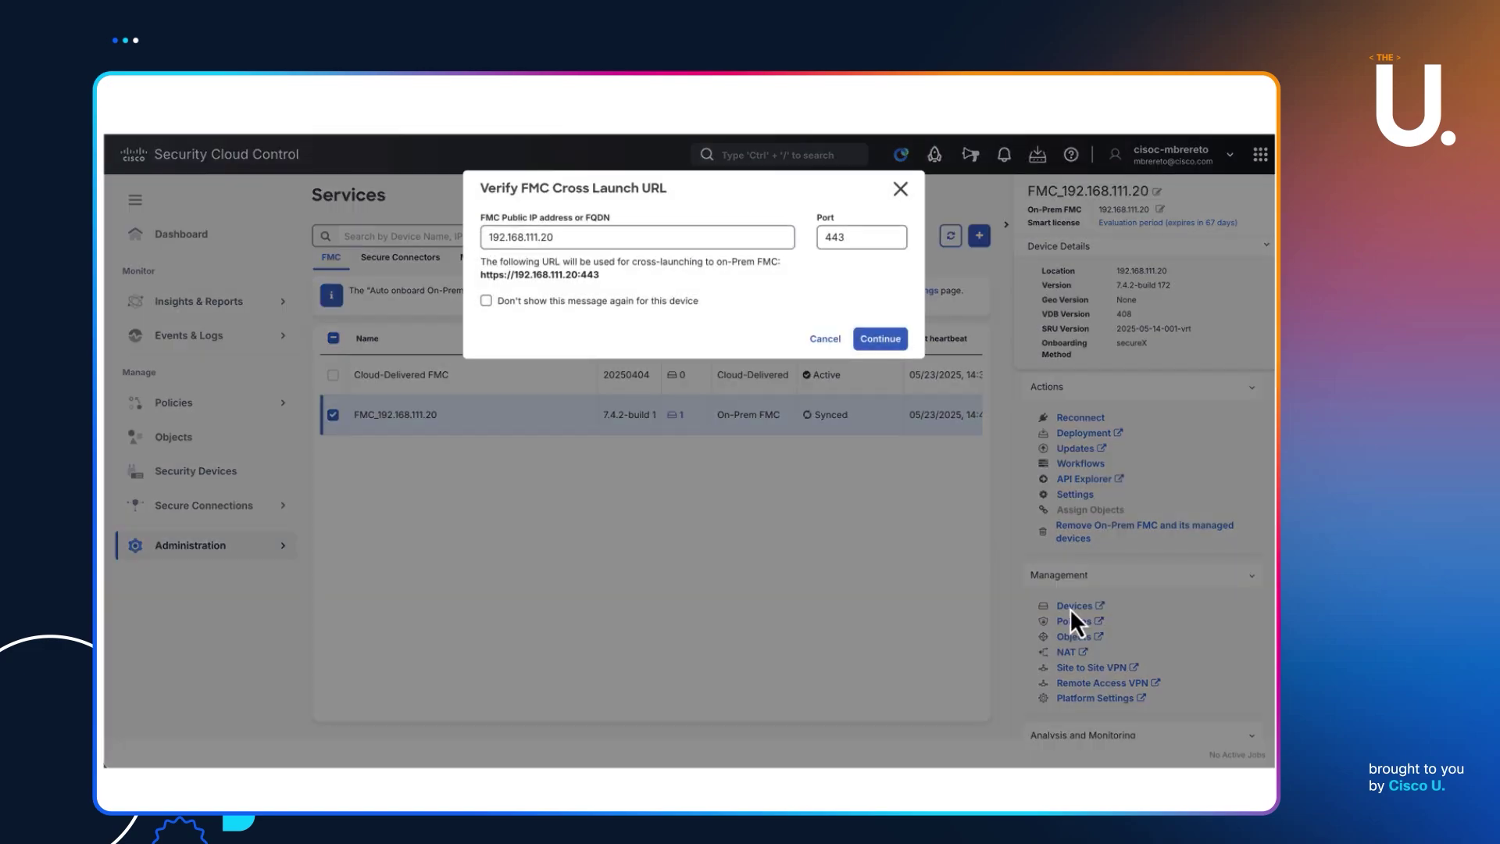
pyautogui.click(883, 341)
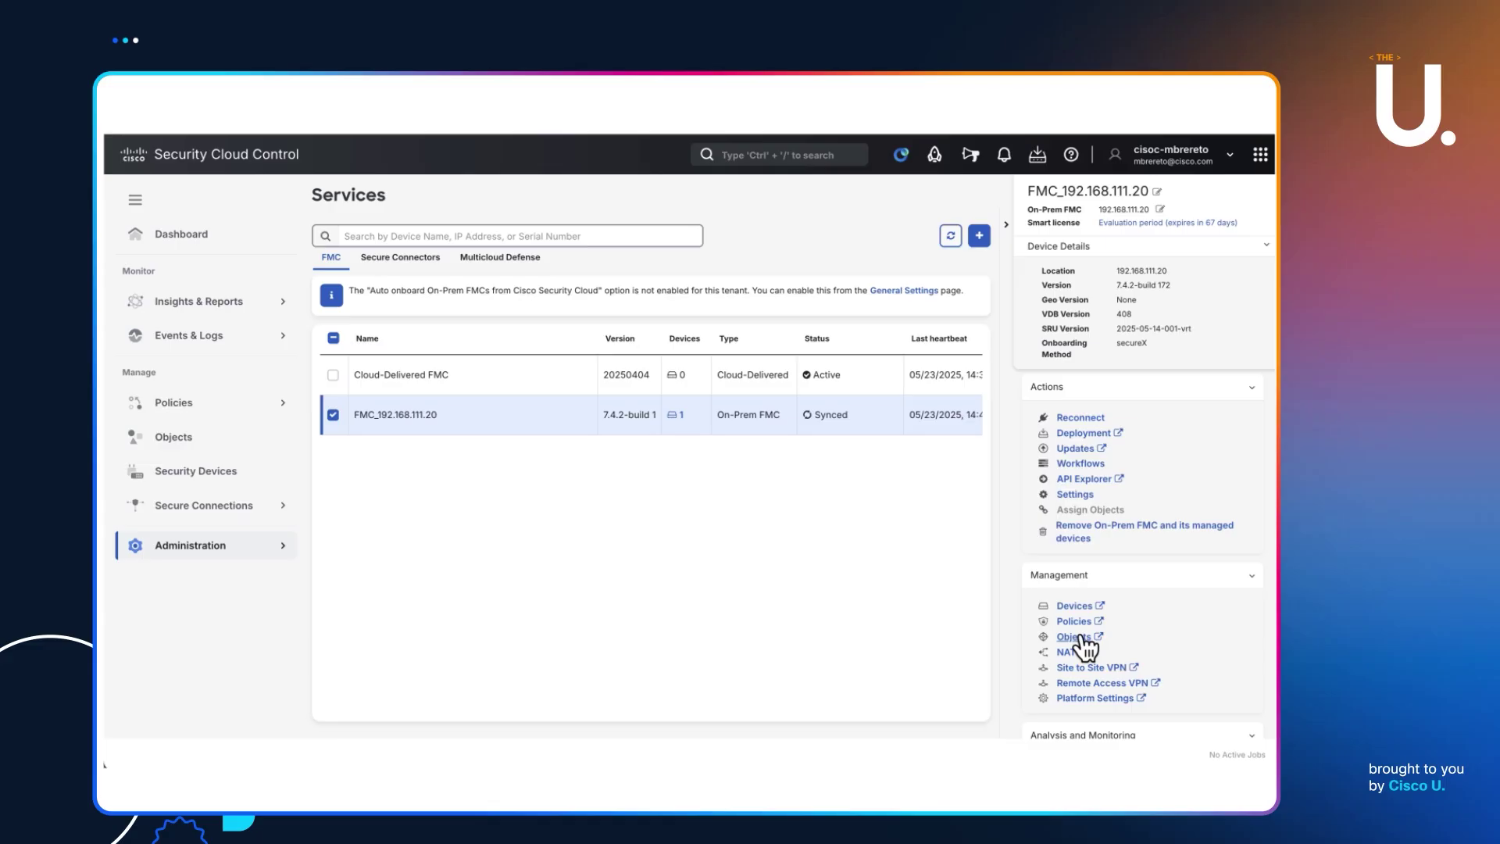
pyautogui.scroll(1, 1075, 649)
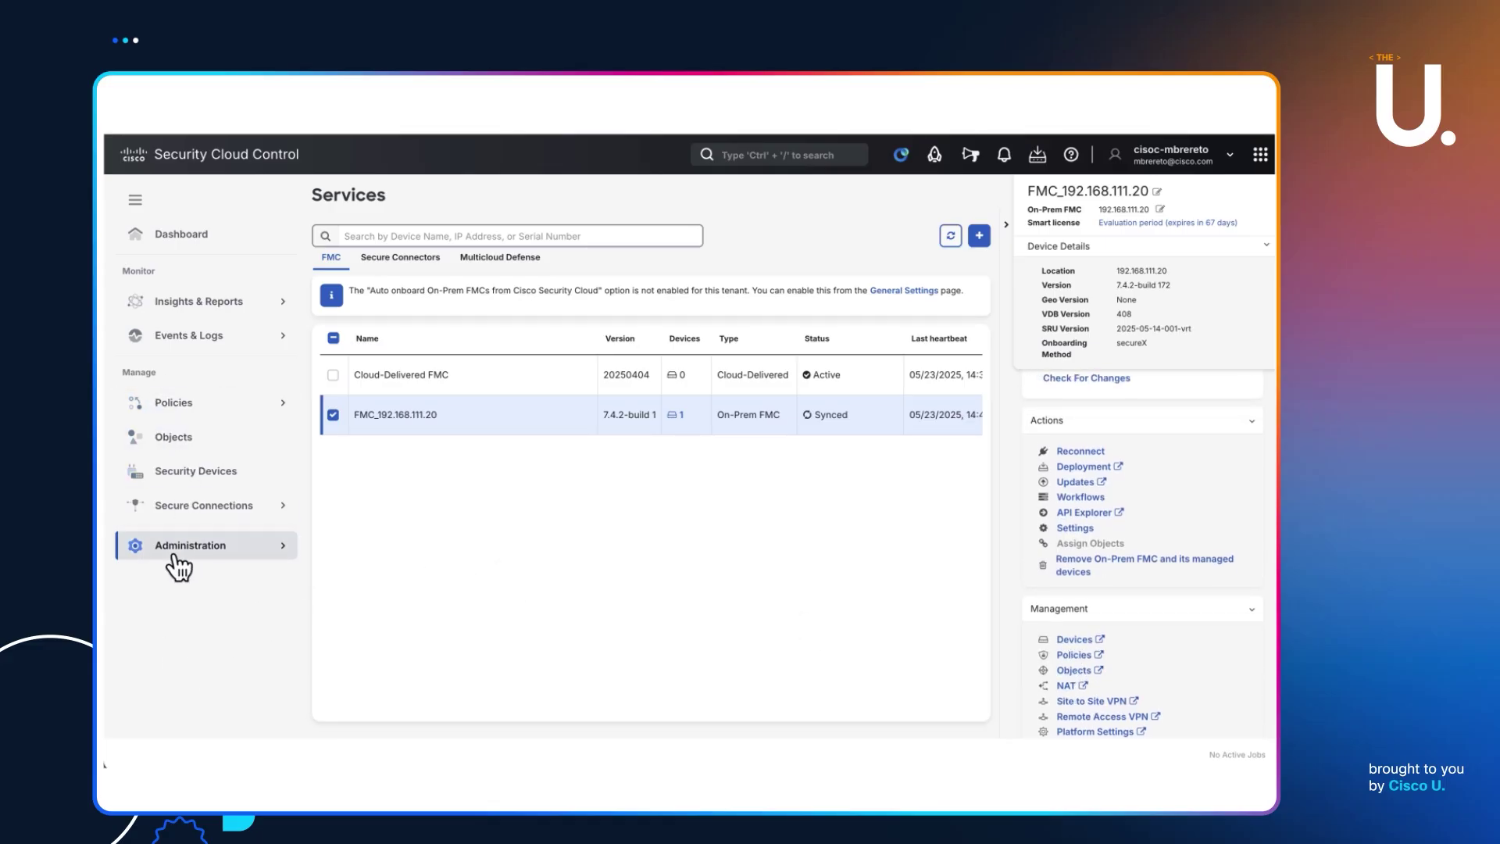
pyautogui.click(205, 505)
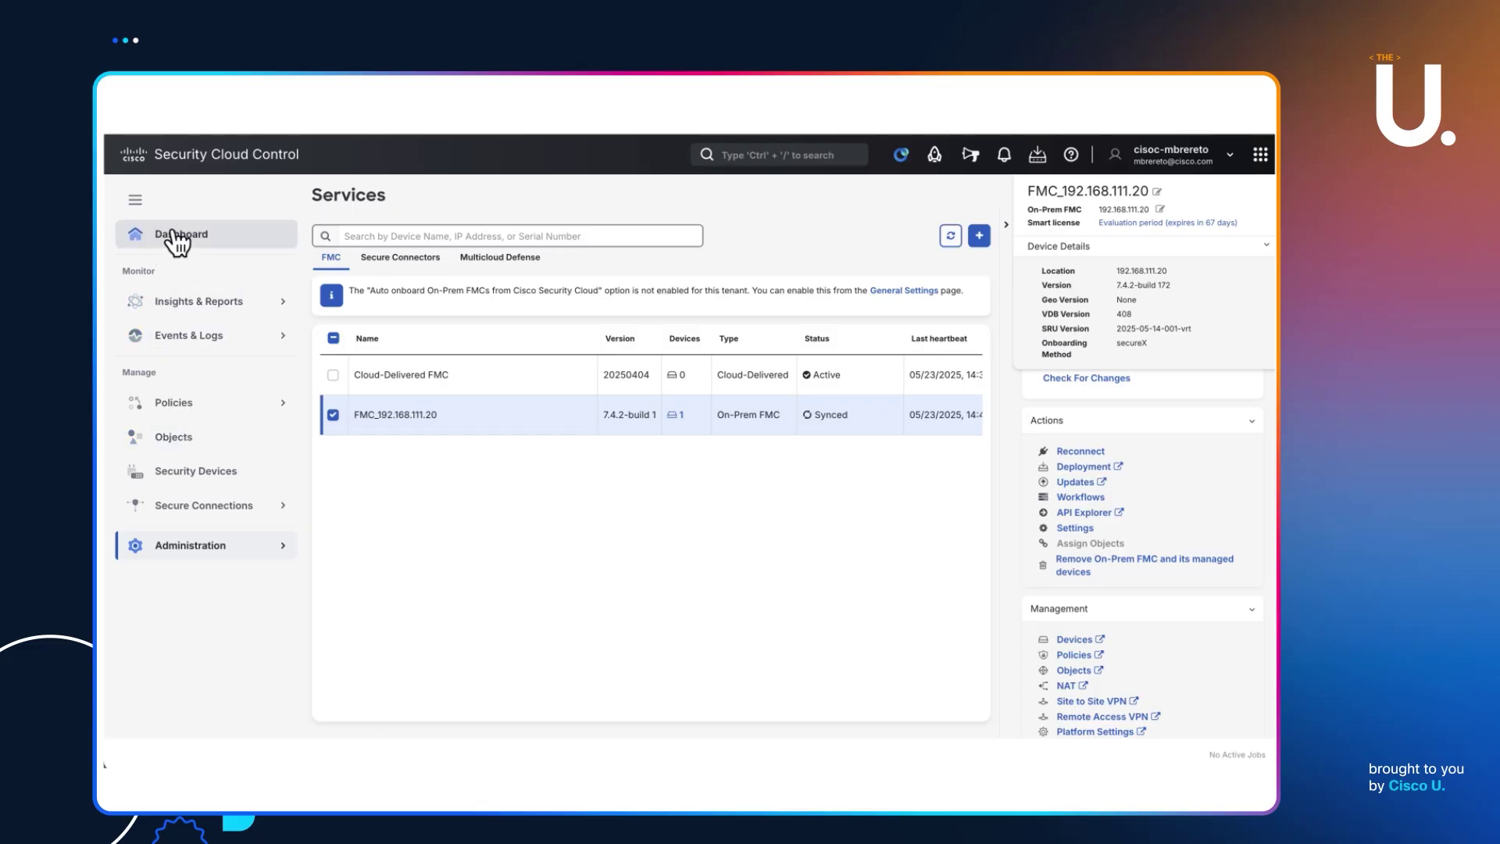
# Select FMC_192.168.111.20_FTD in Security Devices, scroll through its details, and expand Events & Logs.
pyautogui.click(223, 469)
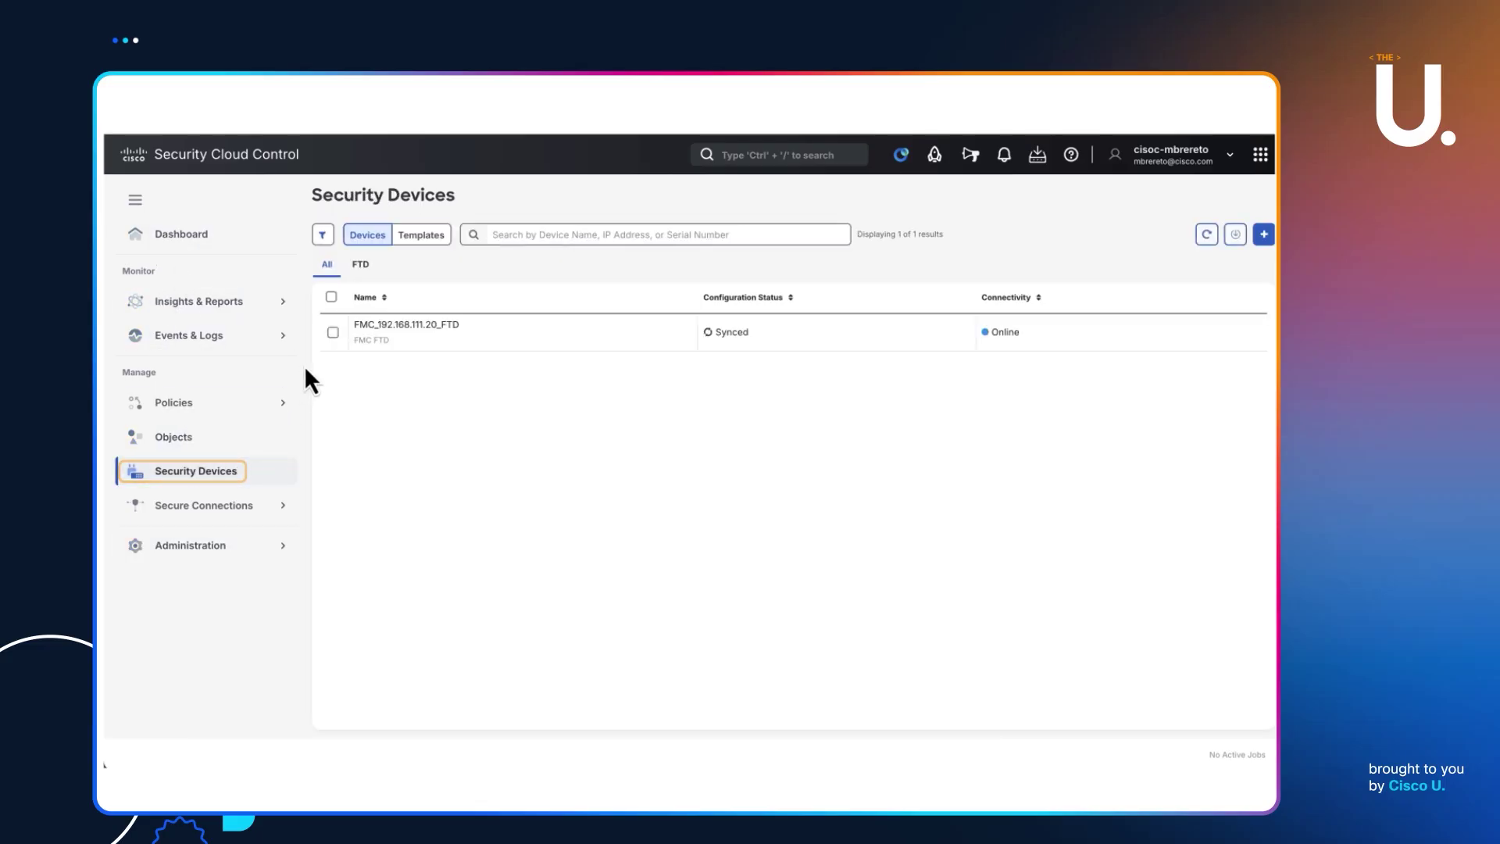
pyautogui.click(334, 333)
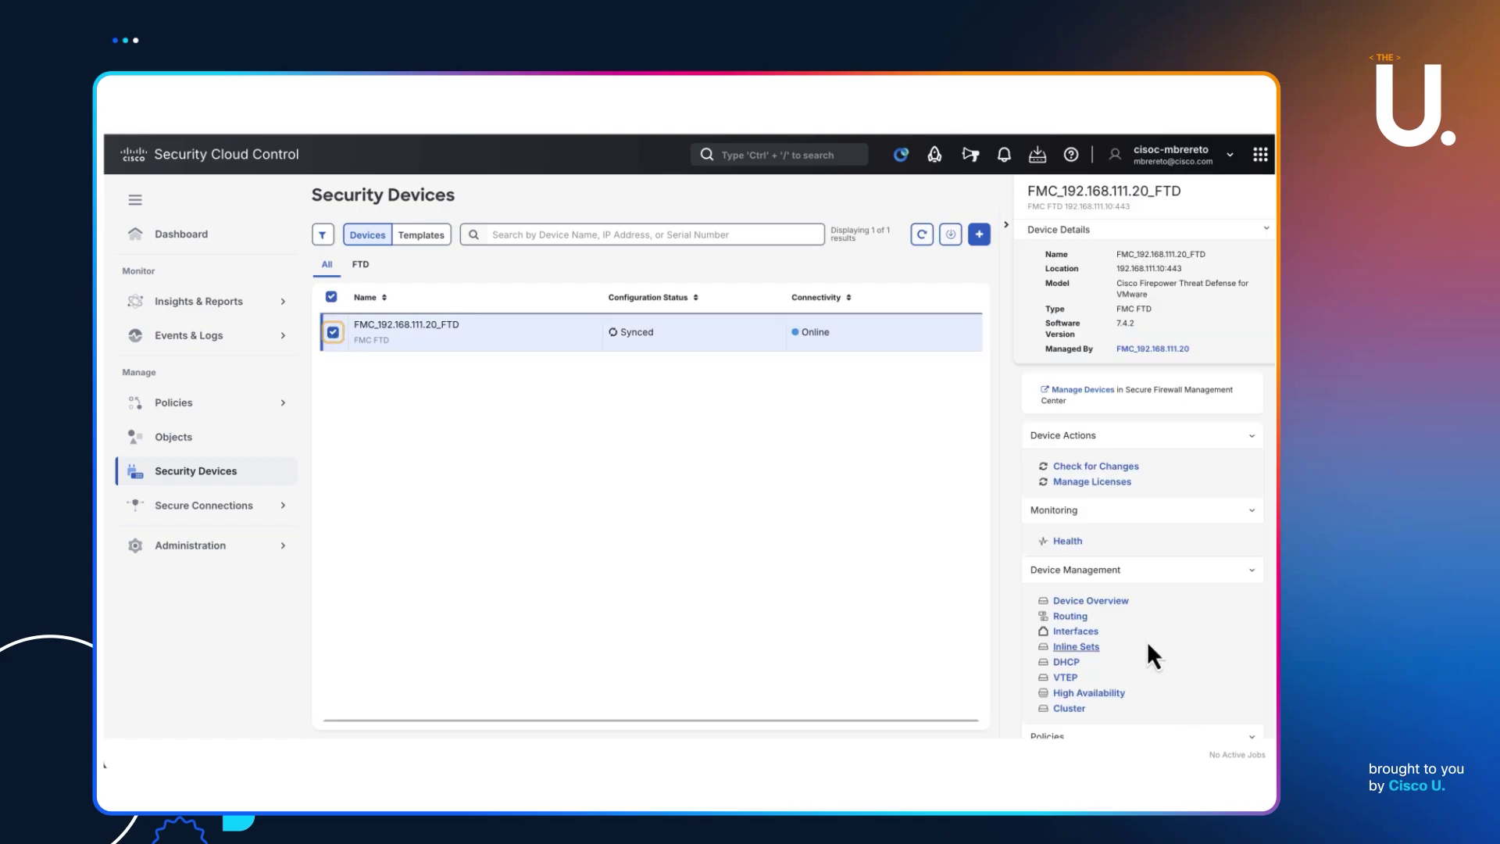
pyautogui.scroll(-2, 1134, 625)
pyautogui.scroll(-3, 1133, 627)
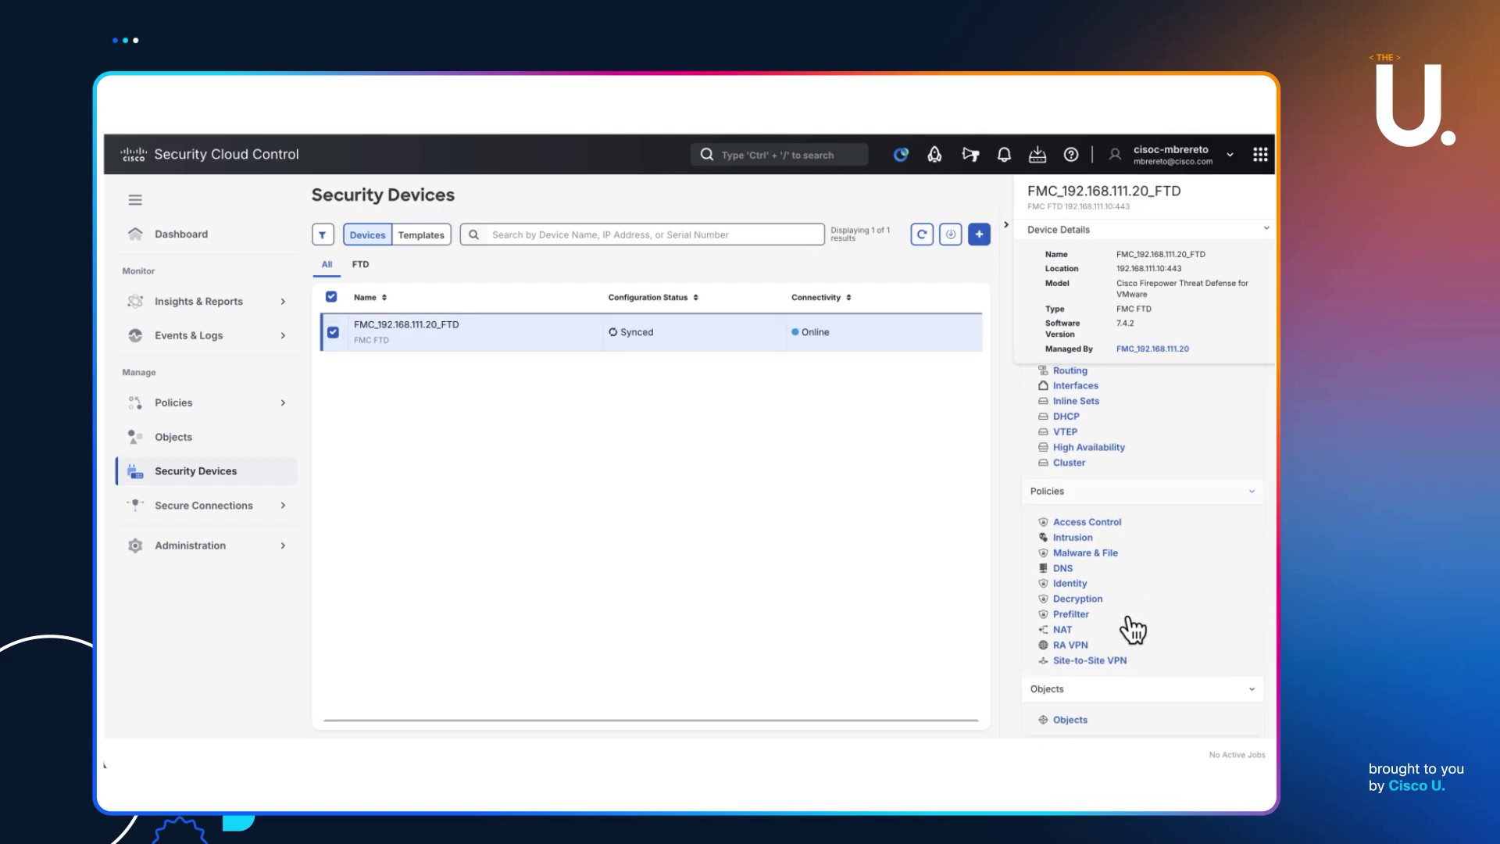
pyautogui.scroll(1, 1127, 601)
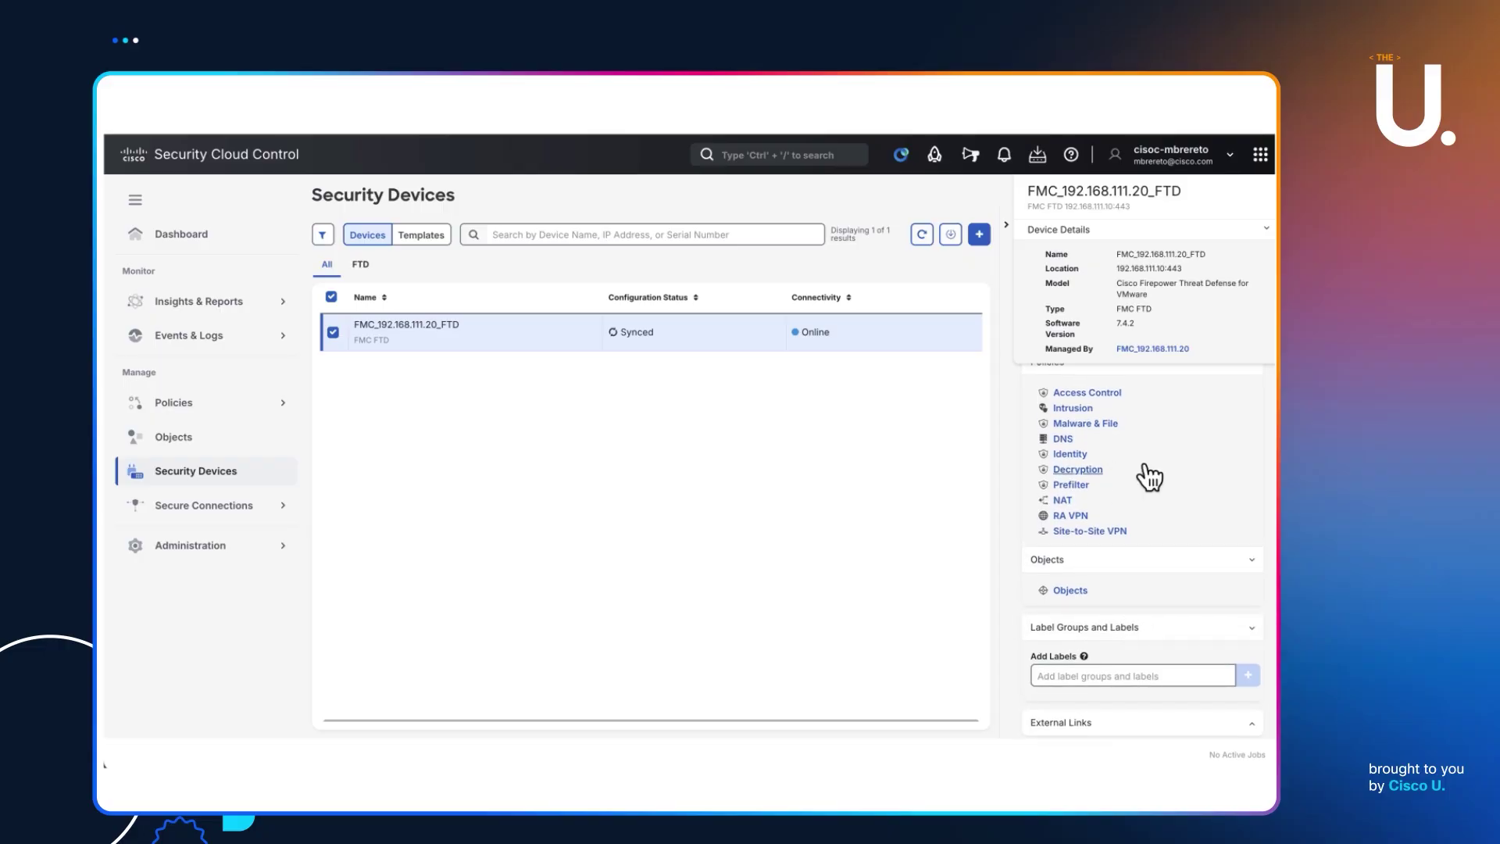
pyautogui.scroll(2, 1144, 469)
pyautogui.scroll(5, 1149, 480)
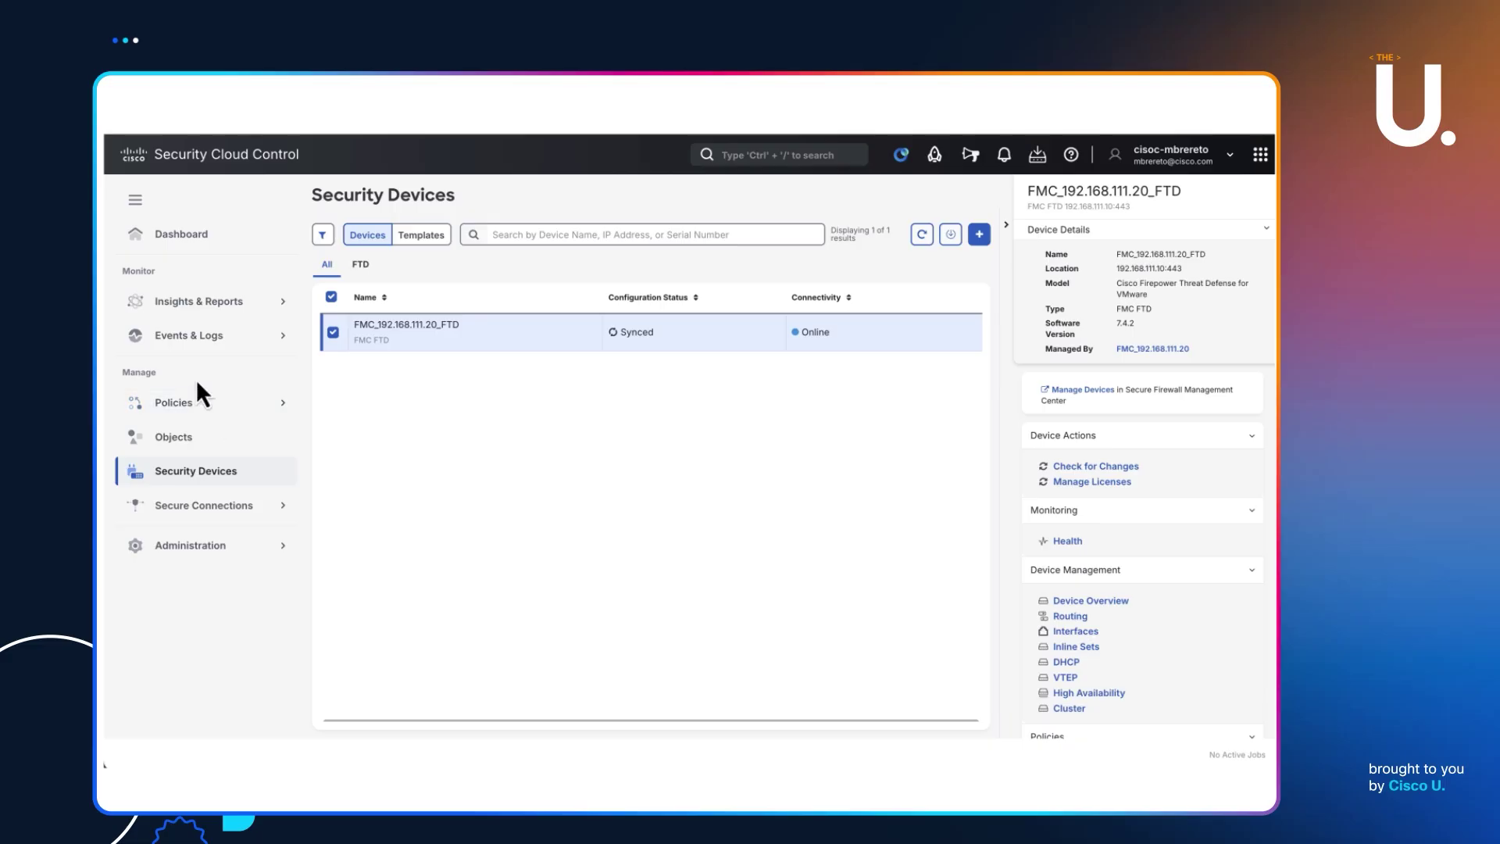
pyautogui.click(195, 344)
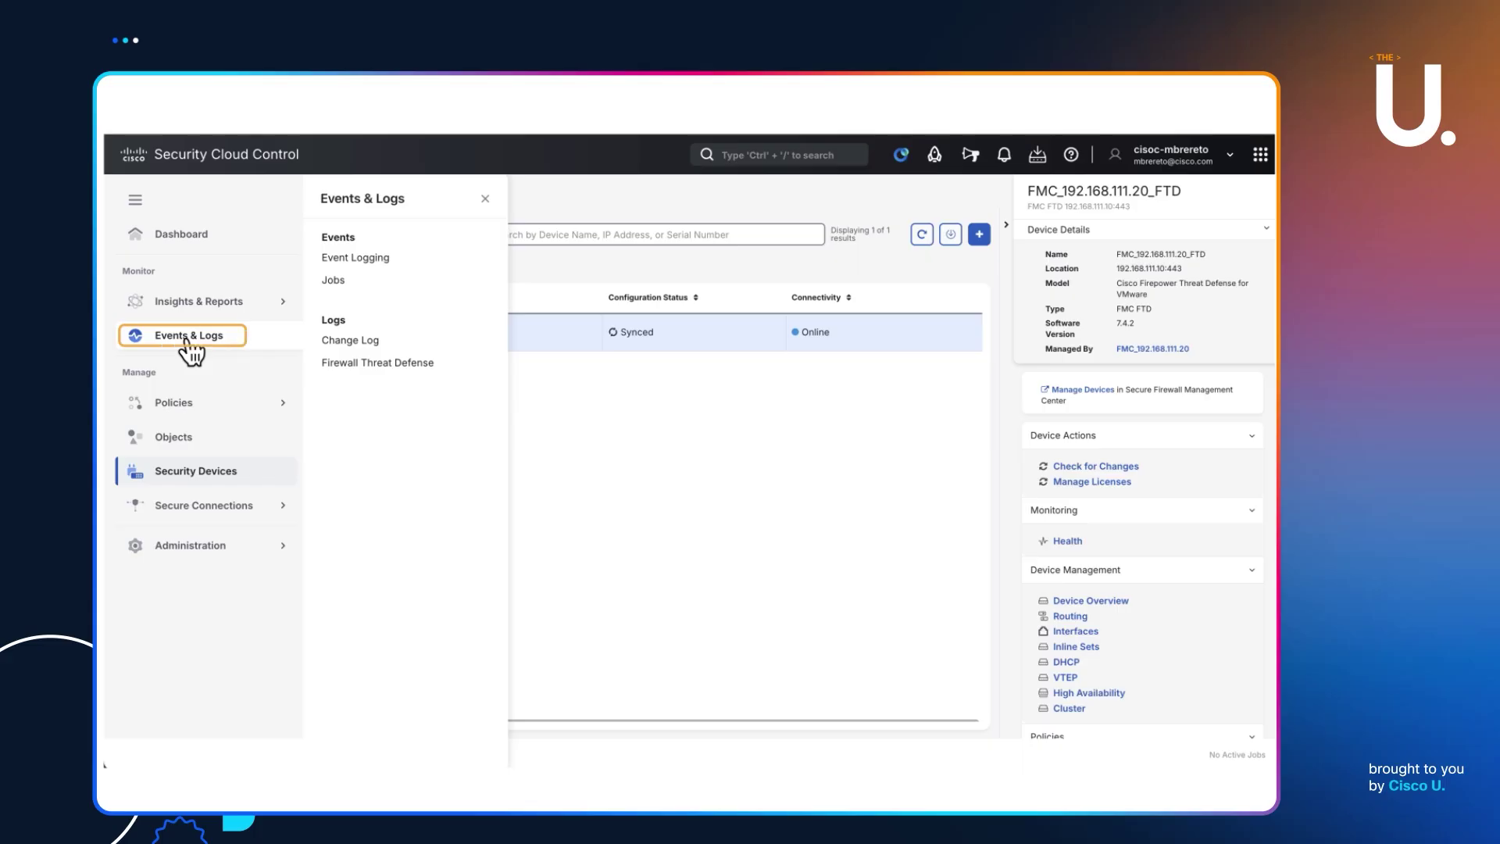
# Switch Event Logging to Live mode and rerun the ping to 192.168.10.90 in the terminal.
pyautogui.click(365, 265)
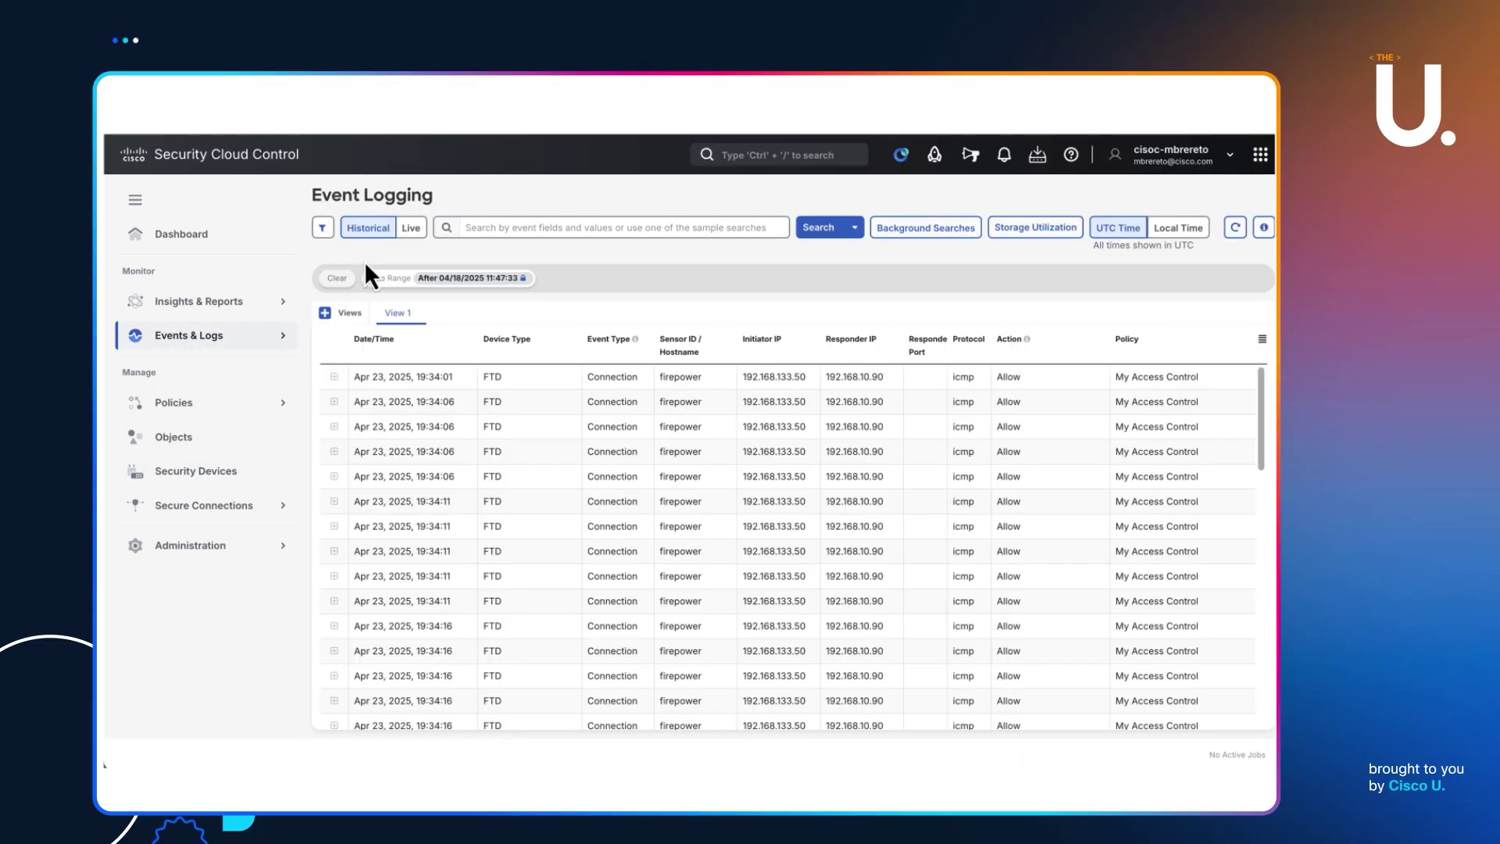
pyautogui.click(411, 230)
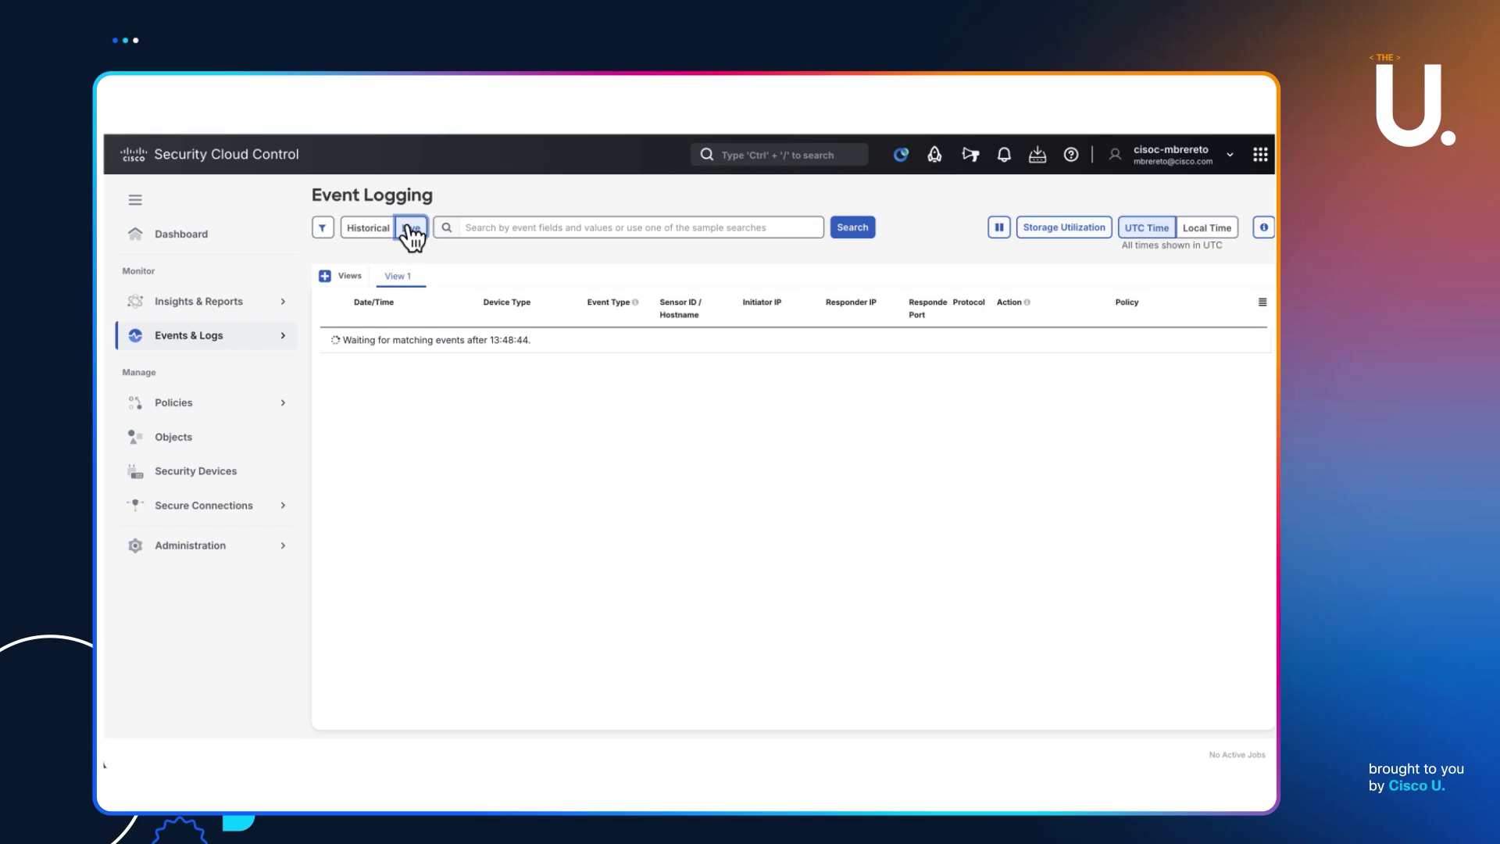
pyautogui.press('super+Tab')
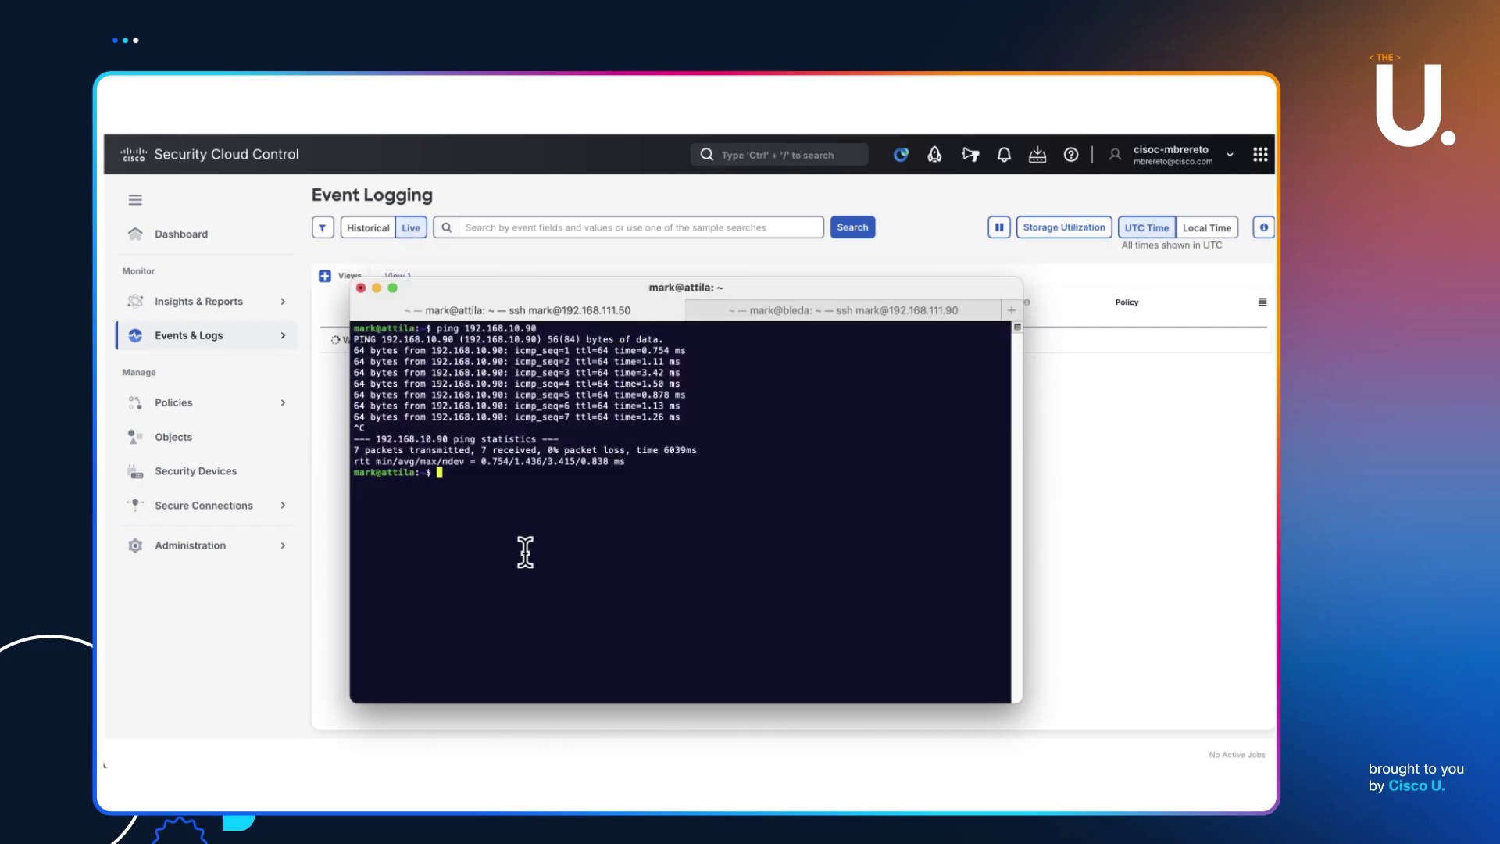
pyautogui.press('Up')
pyautogui.press('Return')
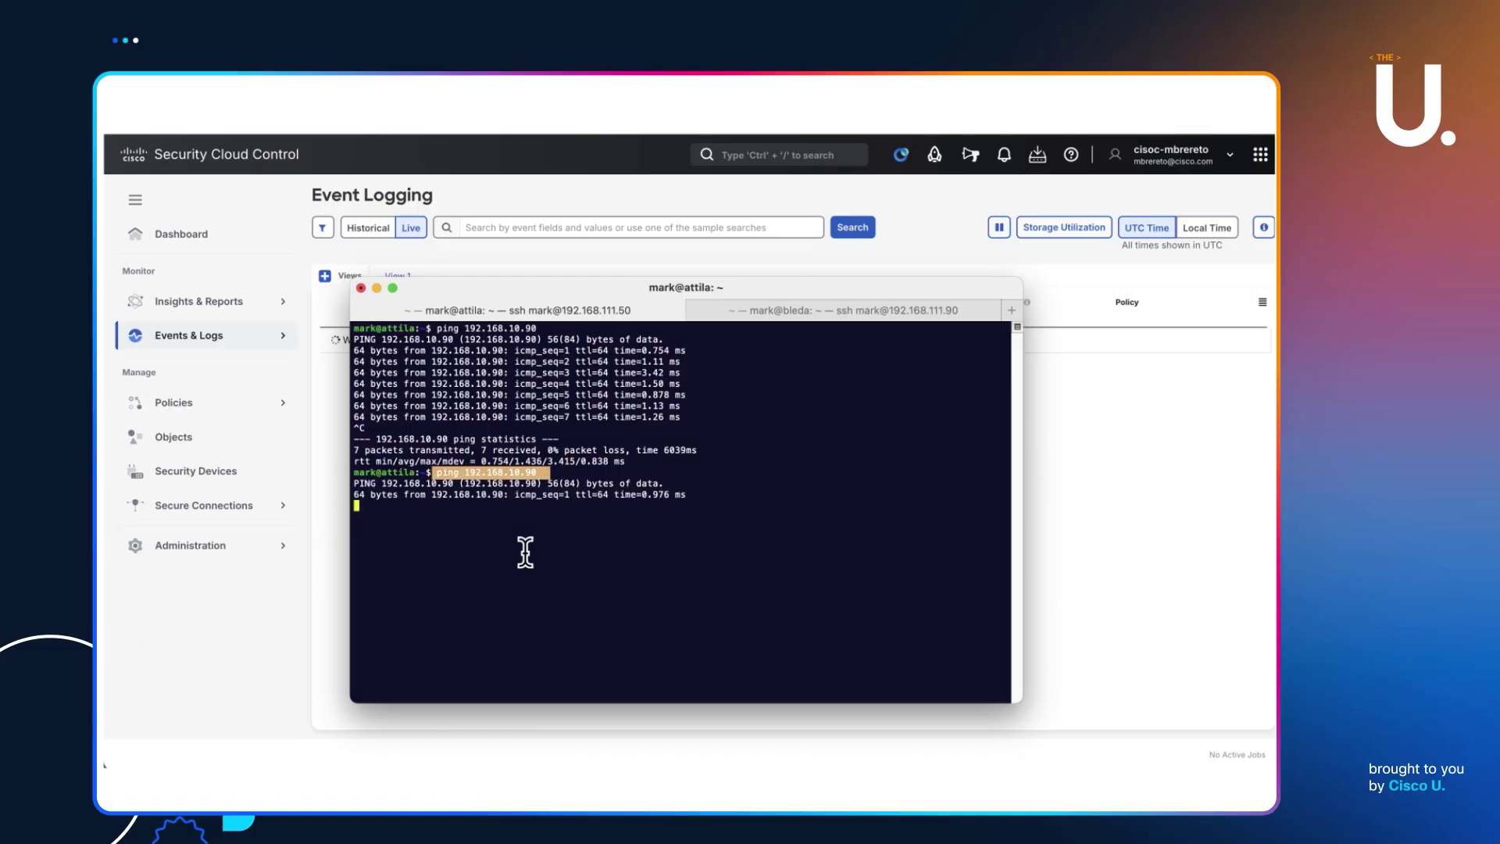
# Watch live ICMP connection events from 192.168.133.50 to 192.168.10.90 arrive in Event Logging.
pyautogui.click(1199, 450)
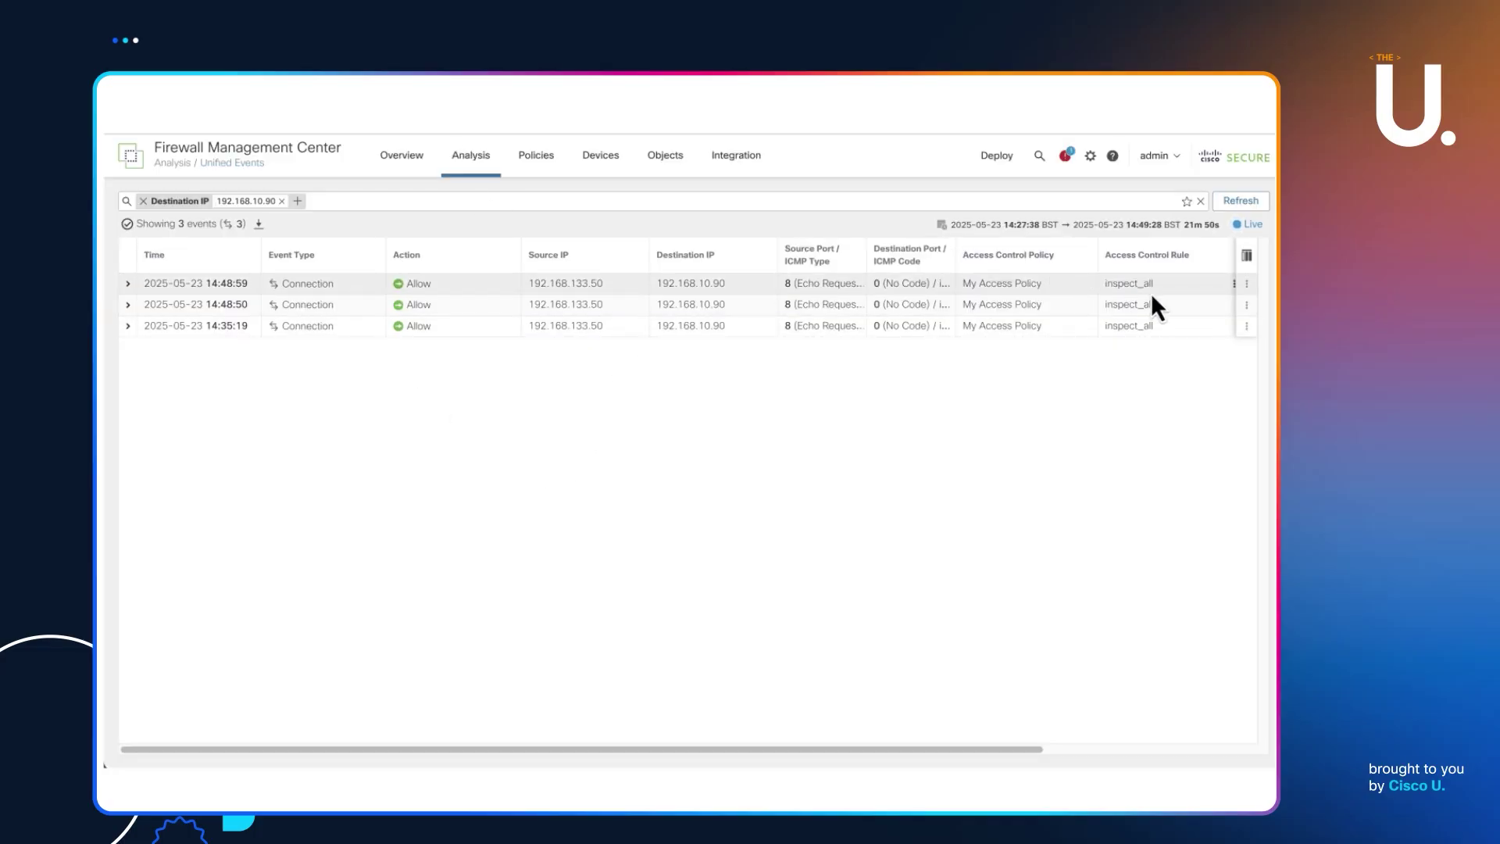
# Refresh FMC unified events filtered to destination IP 192.168.10.90.
pyautogui.click(1236, 224)
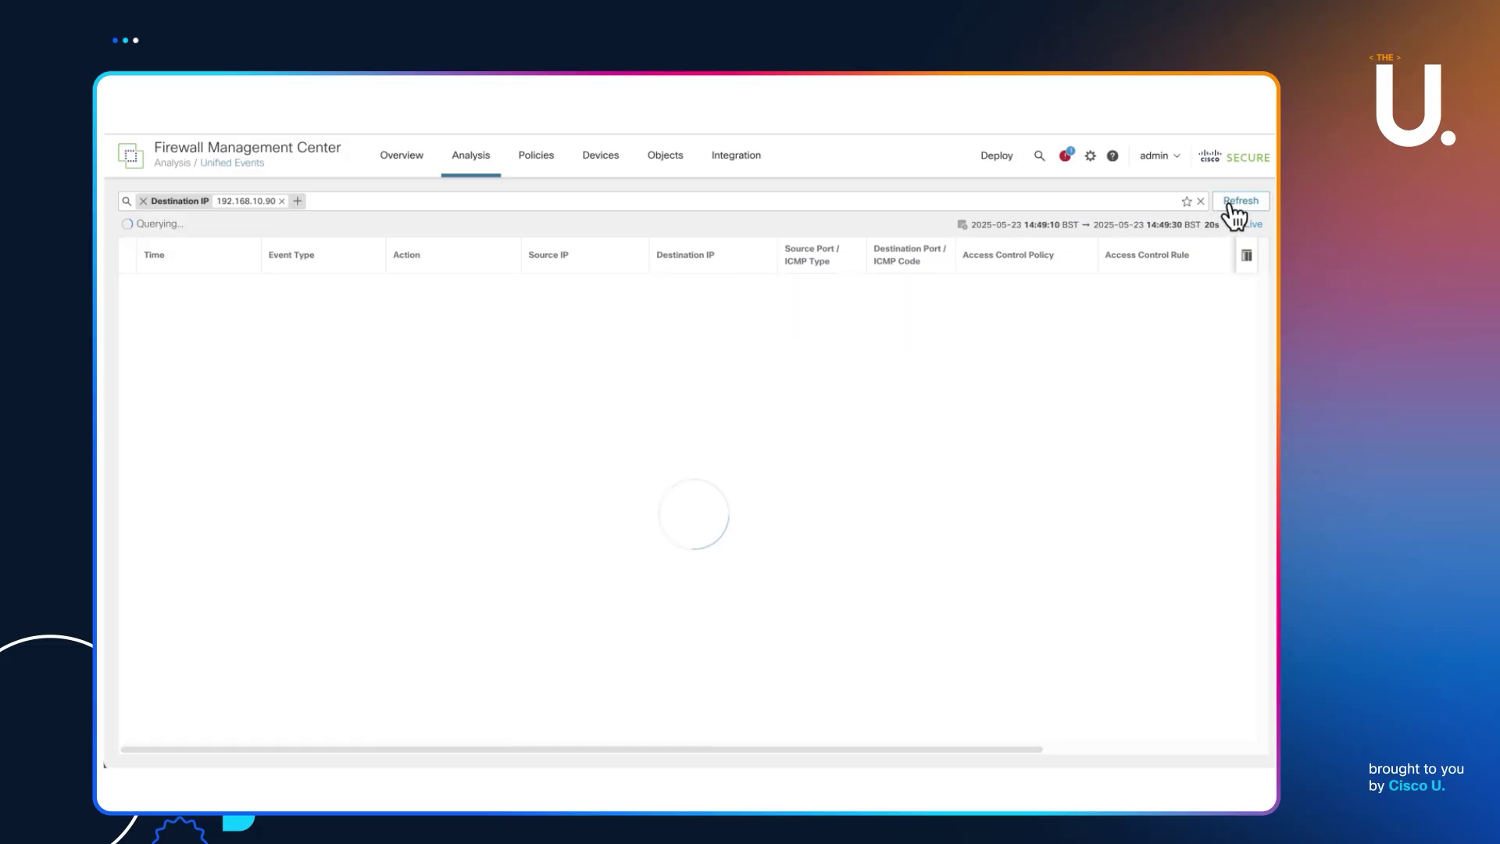